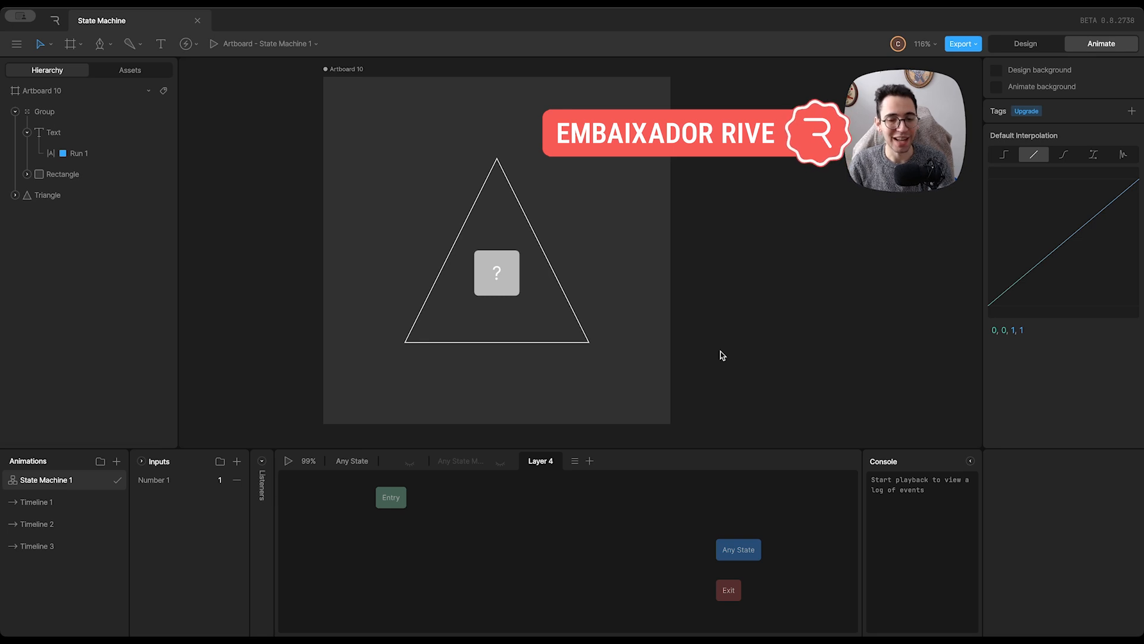
# Step: Move the Any State node toward the centre of the Layer 4 graph and select the Entry, Exit and Any State nodes in turn
pyautogui.moveTo(744, 560); pyautogui.dragTo(549, 551)
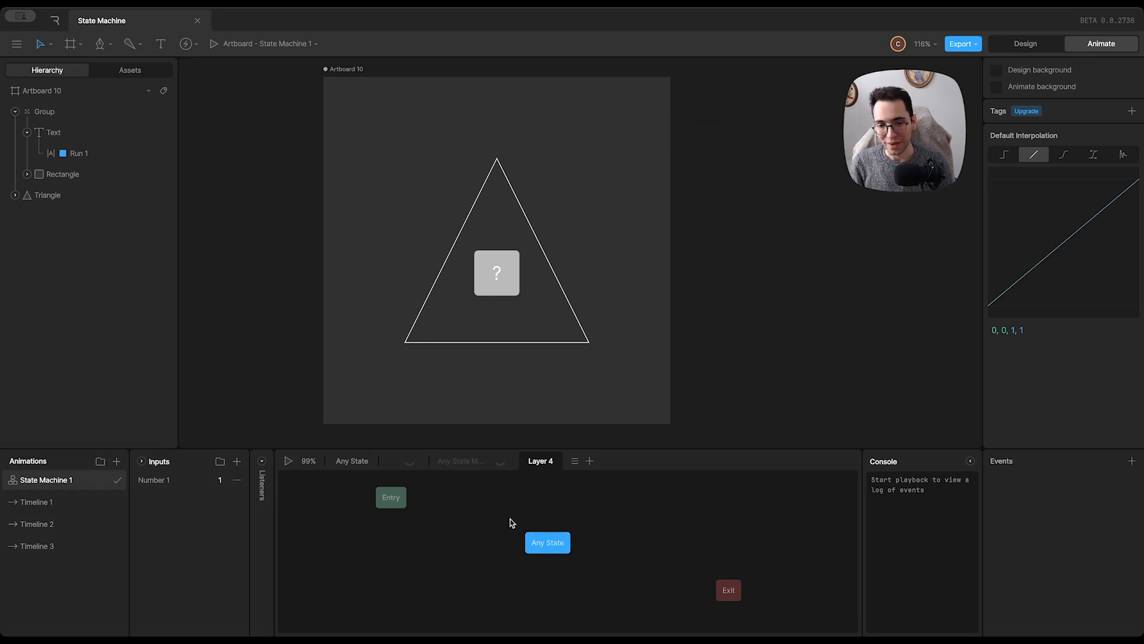
pyautogui.moveTo(508, 517); pyautogui.dragTo(583, 566)
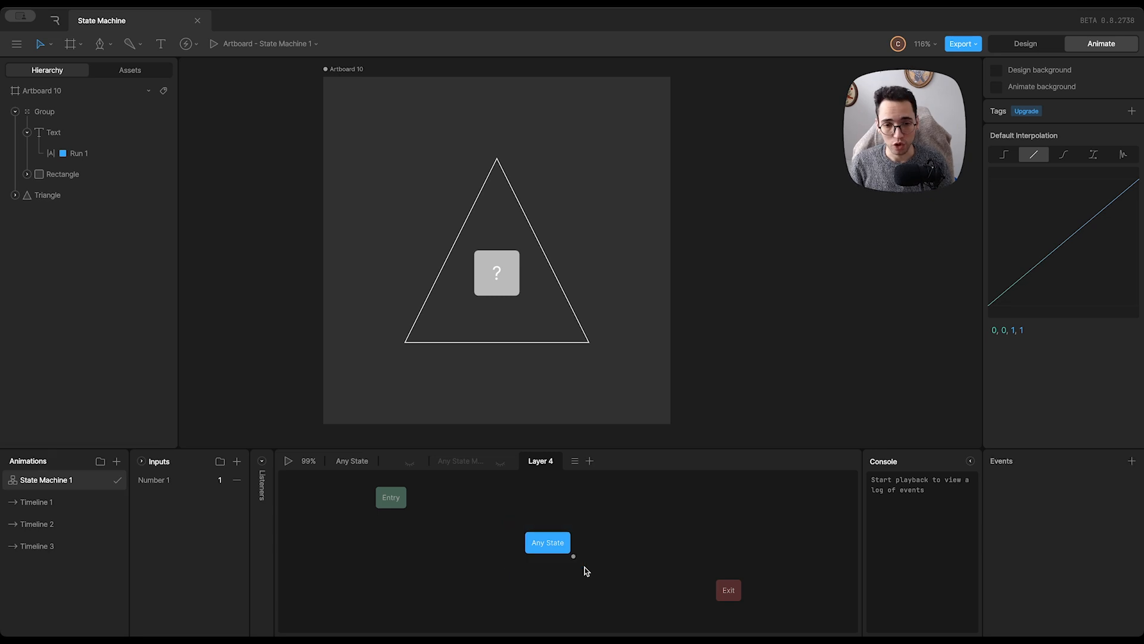
pyautogui.moveTo(451, 540); pyautogui.dragTo(349, 479)
pyautogui.moveTo(695, 564); pyautogui.dragTo(768, 617)
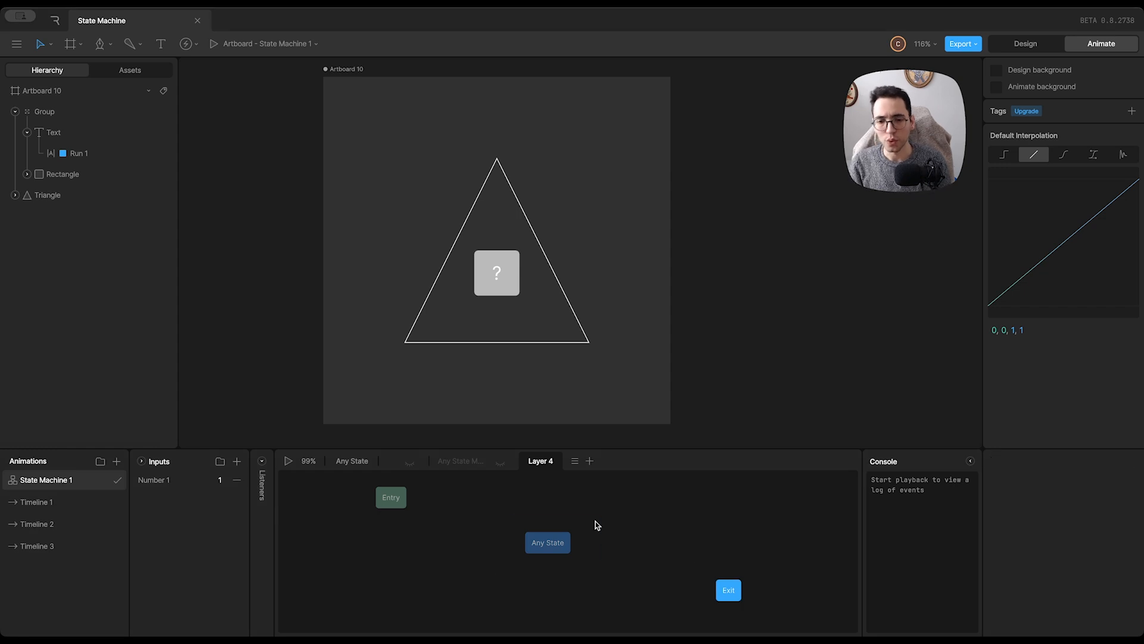
pyautogui.moveTo(600, 518); pyautogui.dragTo(501, 572)
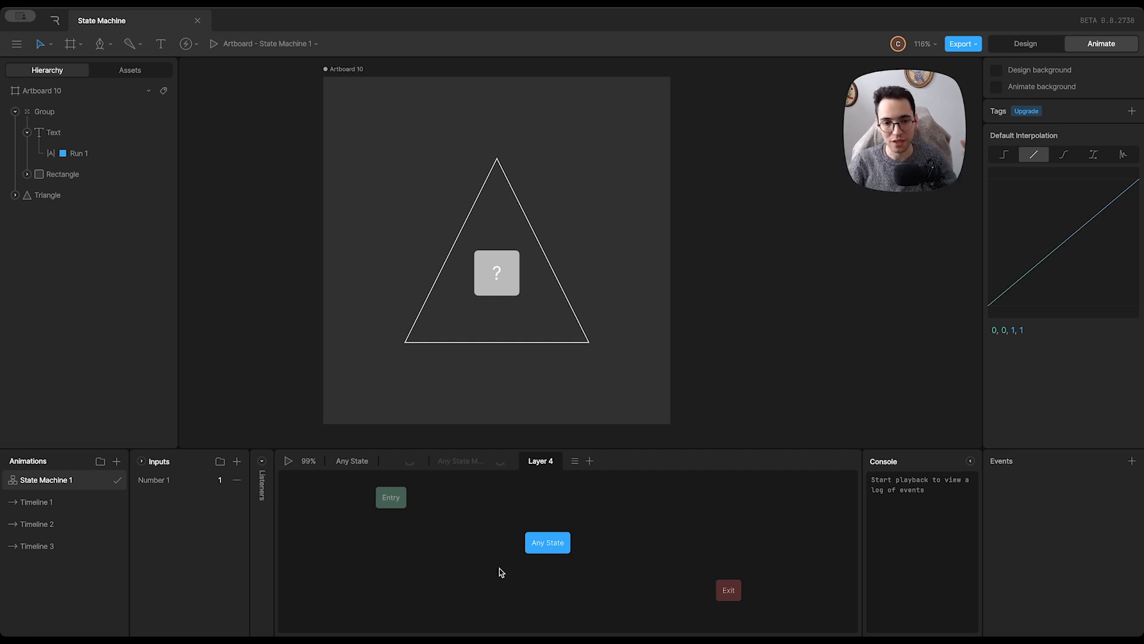
# Step: Delete Layer 4 from State Machine 1 and open the Any State layer
pyautogui.rightClick(534, 463)
pyautogui.click(596, 472)
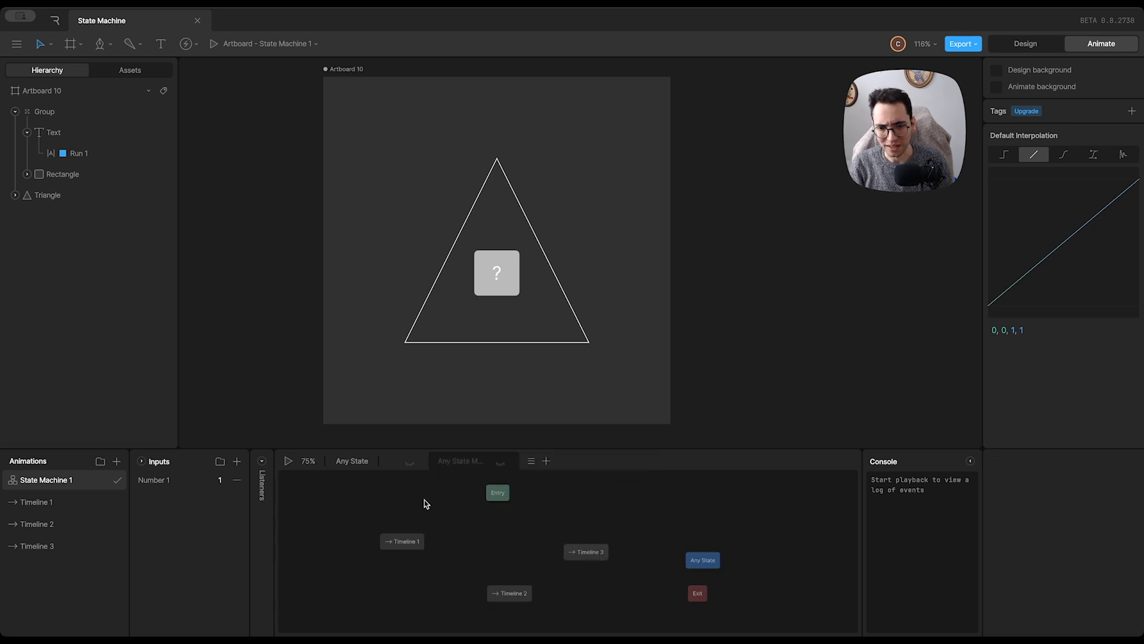
pyautogui.click(344, 461)
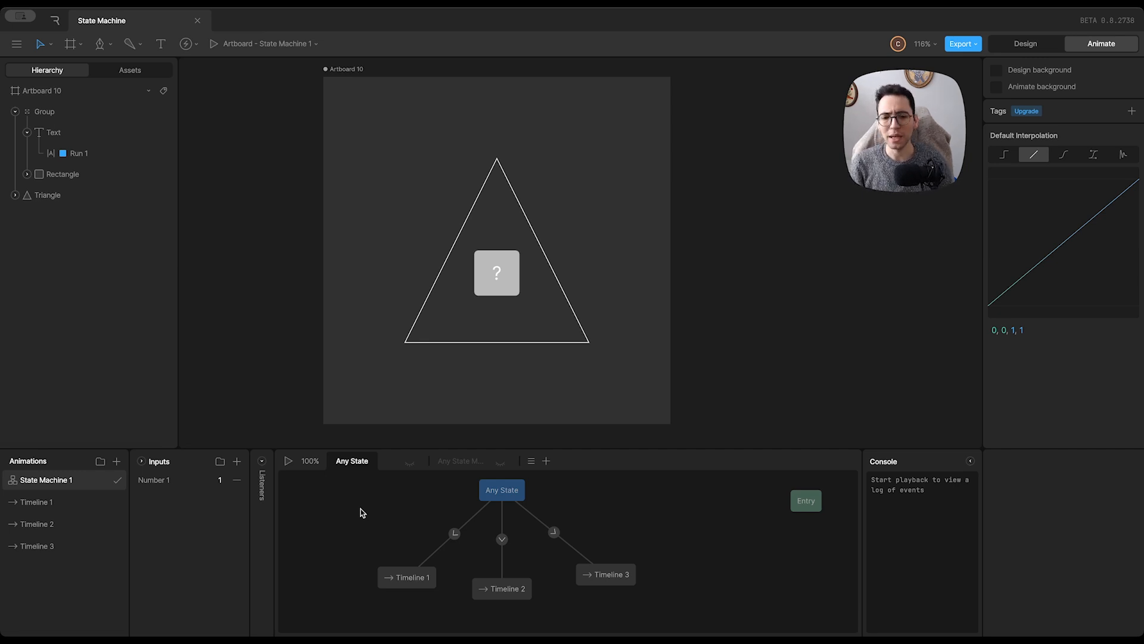
# Step: Review the square's pose in Timeline 1, Timeline 2 and Timeline 3, and return to State Machine 1
pyautogui.click(60, 502)
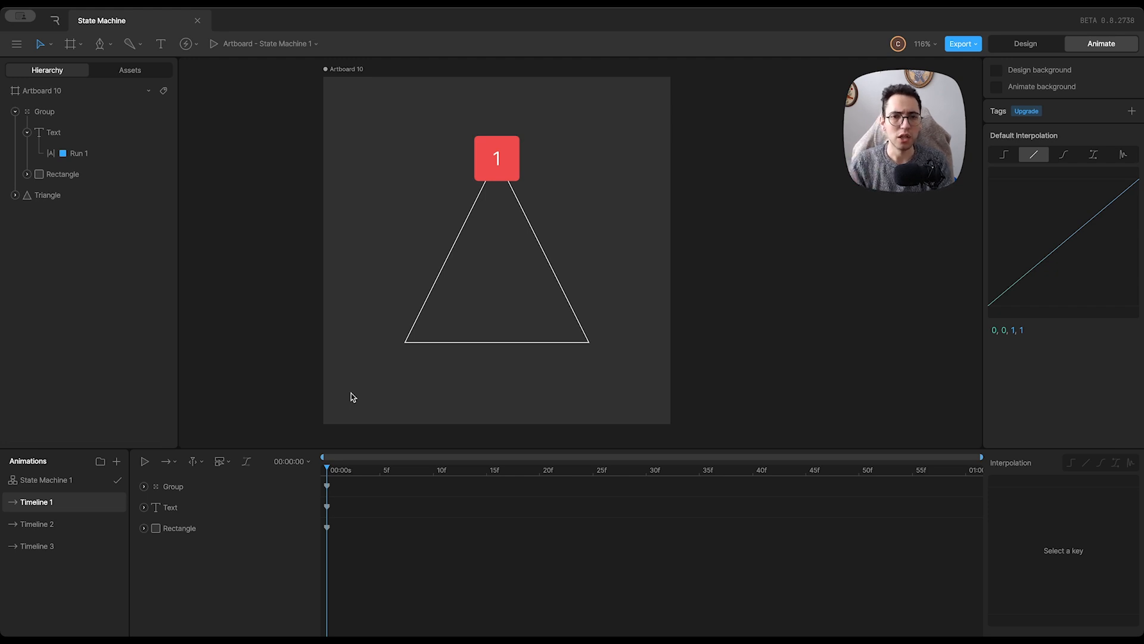
pyautogui.click(71, 524)
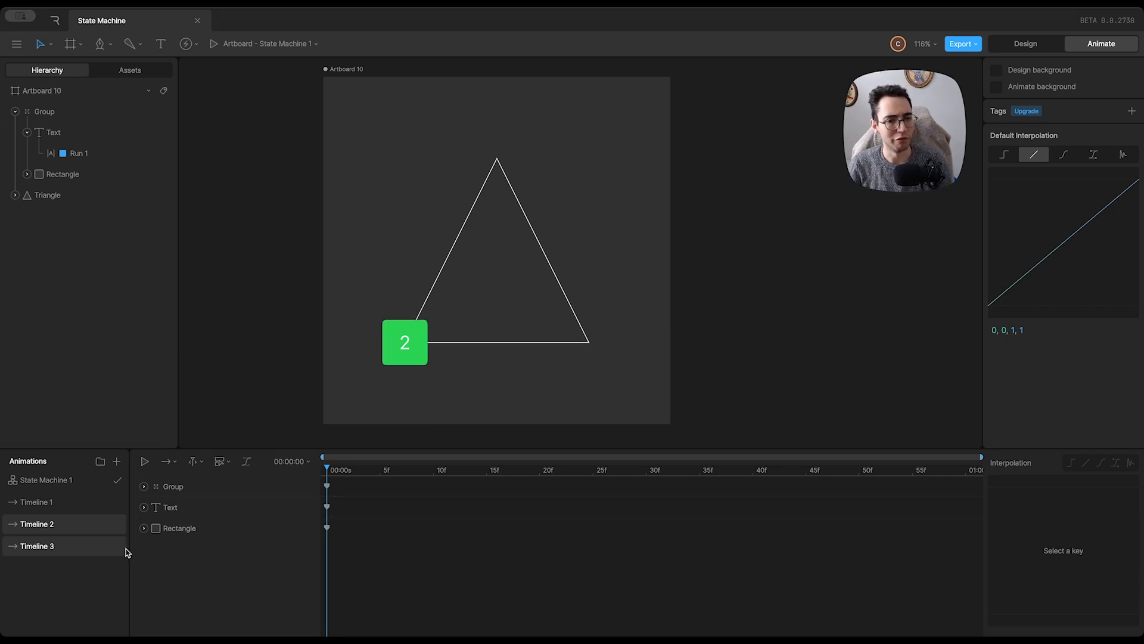
pyautogui.click(63, 547)
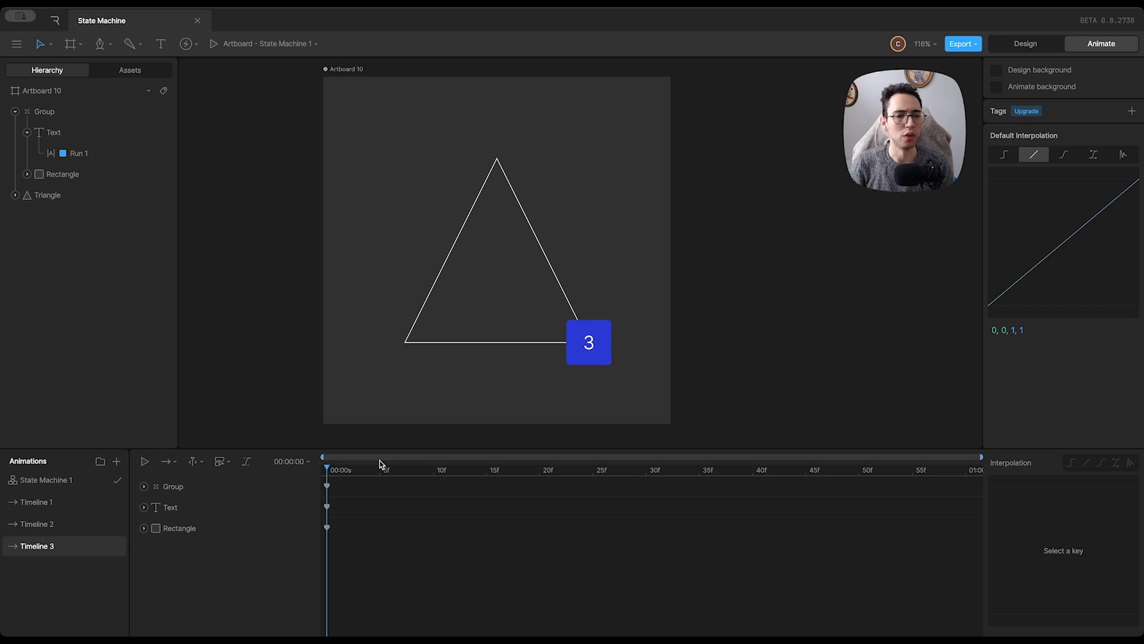
pyautogui.click(60, 484)
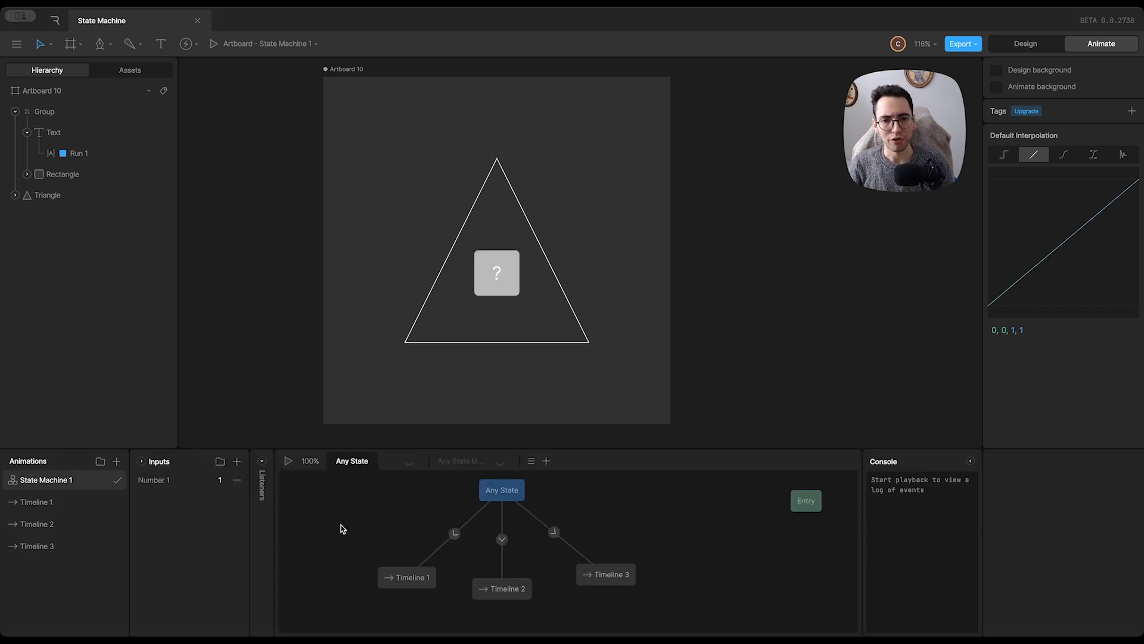
# Step: Select the Number 1 input, play the state machine and move the Entry node closer to the Any State node
pyautogui.click(169, 481)
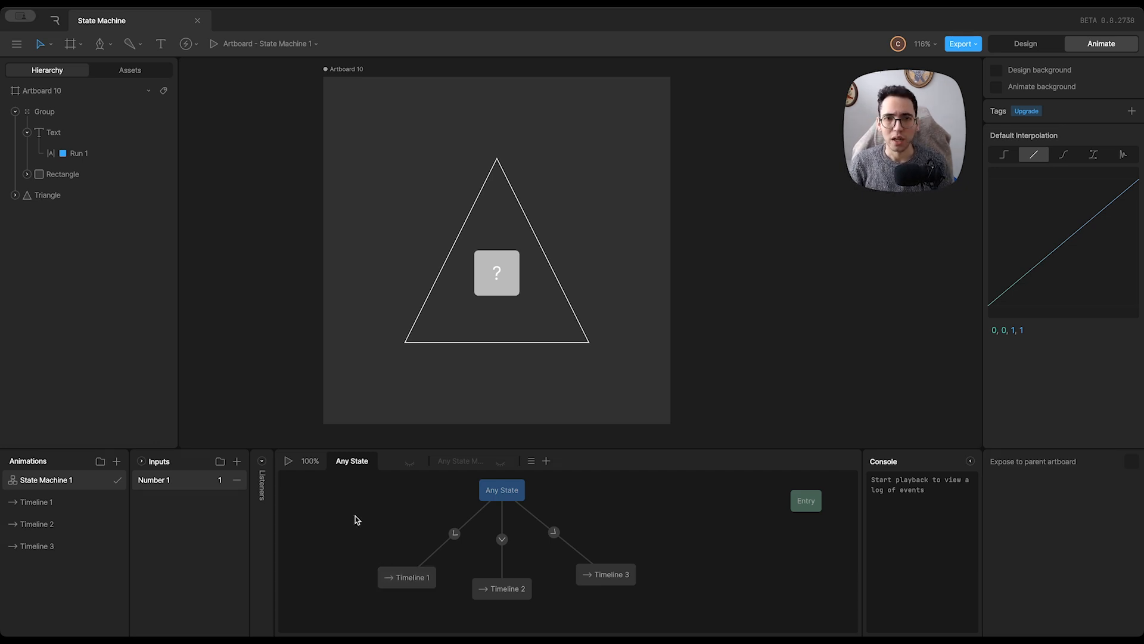
pyautogui.click(287, 461)
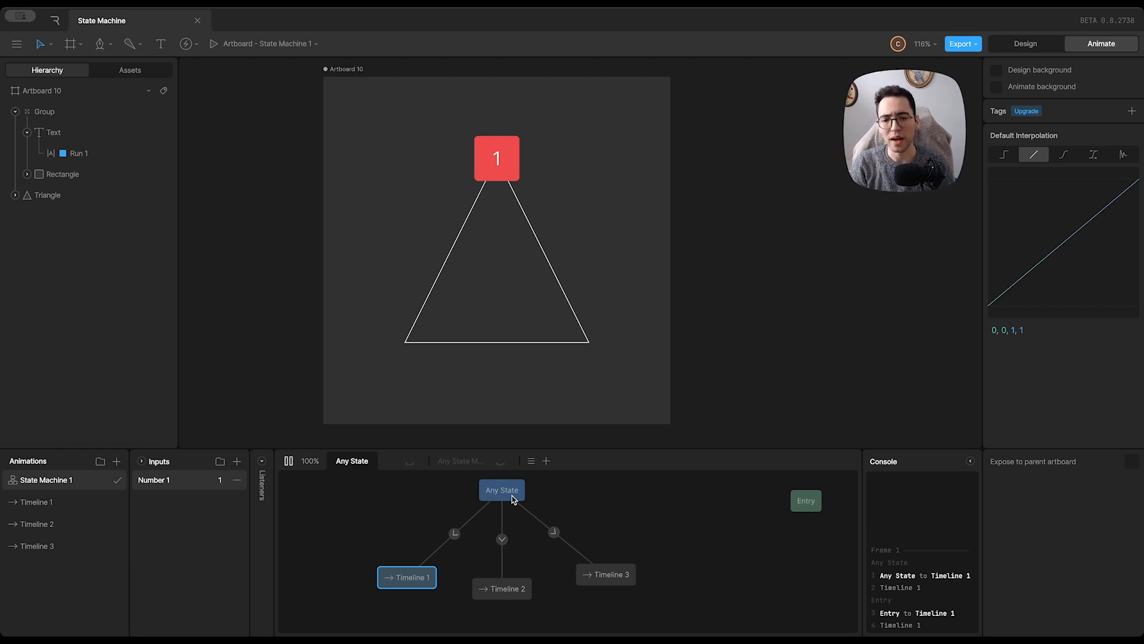
pyautogui.moveTo(806, 503); pyautogui.dragTo(765, 521)
# Step: Examine the conditions on the transitions from Any State to Timeline 1, Timeline 2 and Timeline 3
pyautogui.click(504, 496)
pyautogui.click(454, 533)
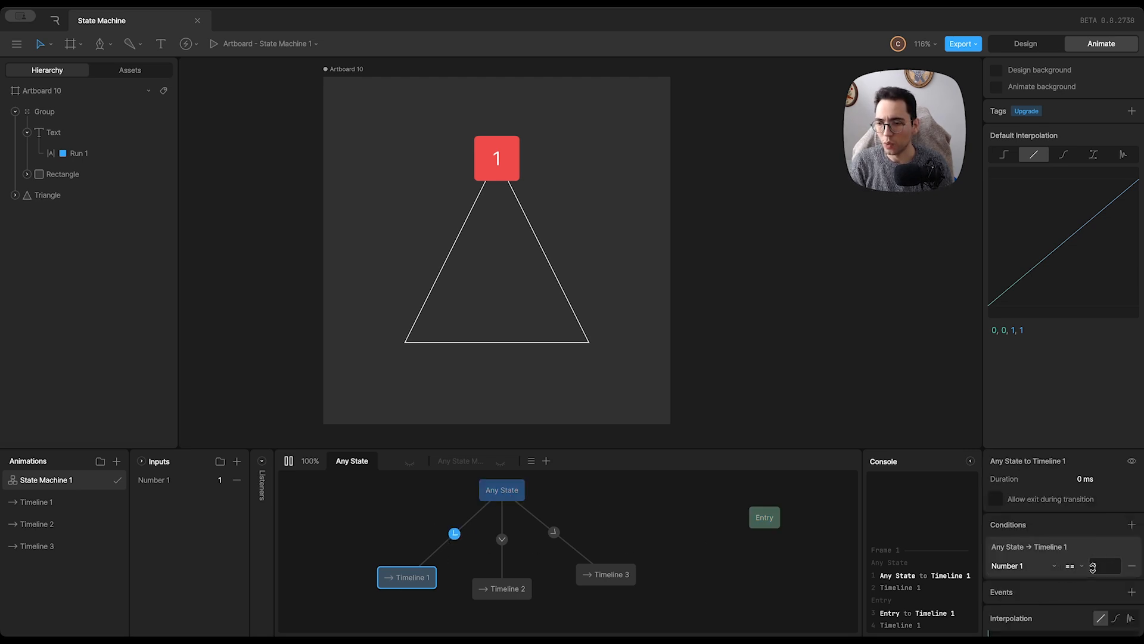
pyautogui.click(502, 539)
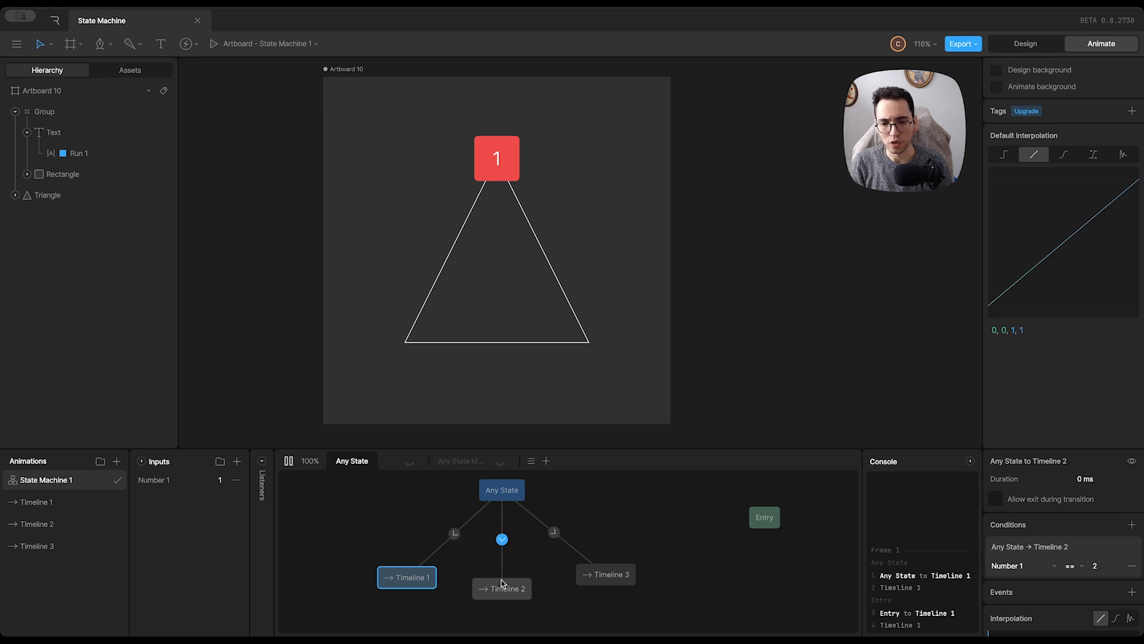
pyautogui.click(553, 531)
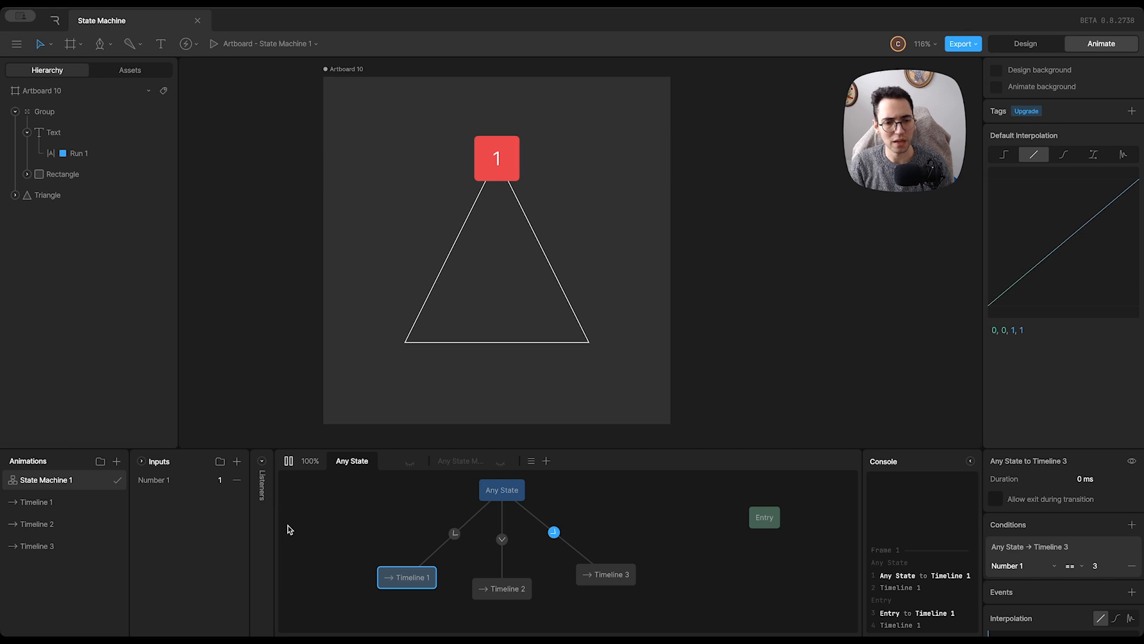
pyautogui.click(304, 510)
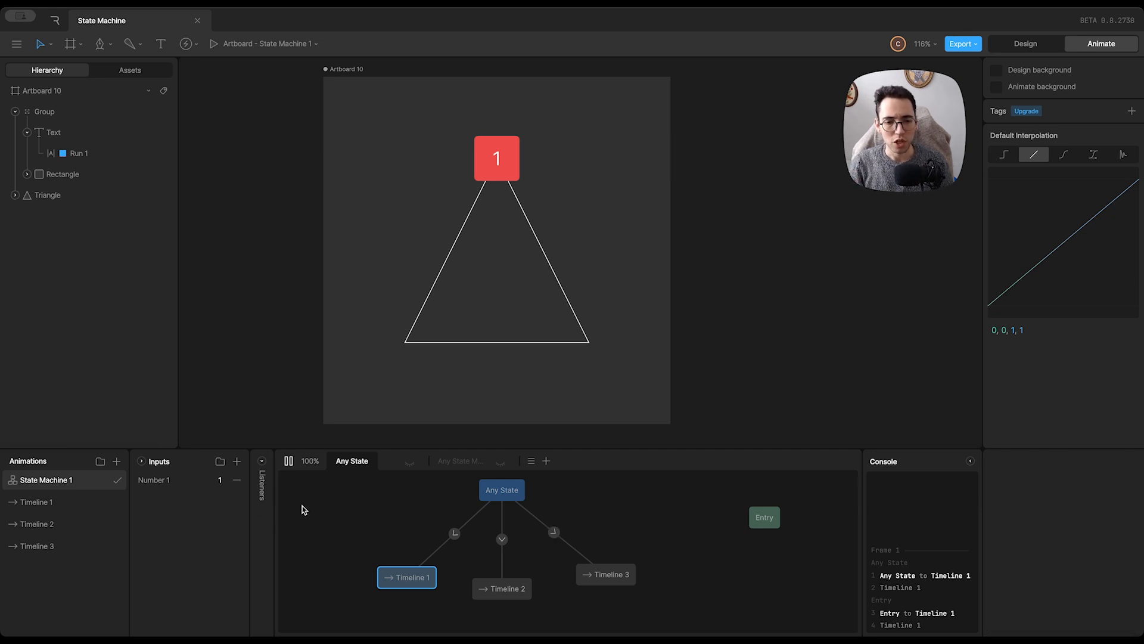
# Step: Test the Any State transitions during playback by setting Number 1 to 2 and then to 3
pyautogui.doubleClick(220, 480)
pyautogui.write('2')
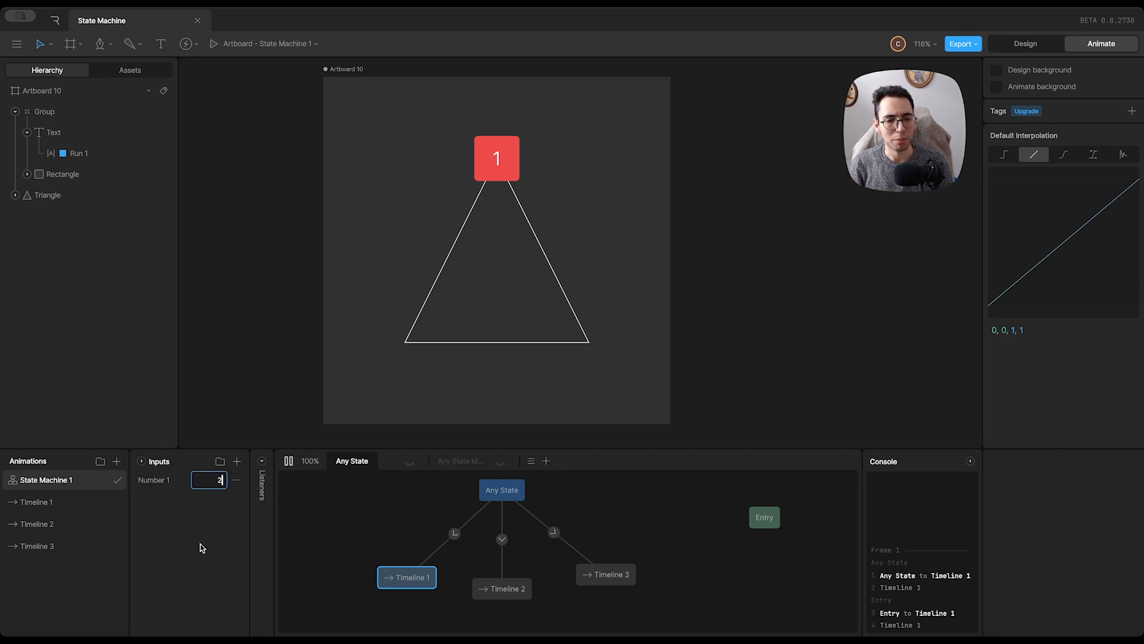
pyautogui.press('Return')
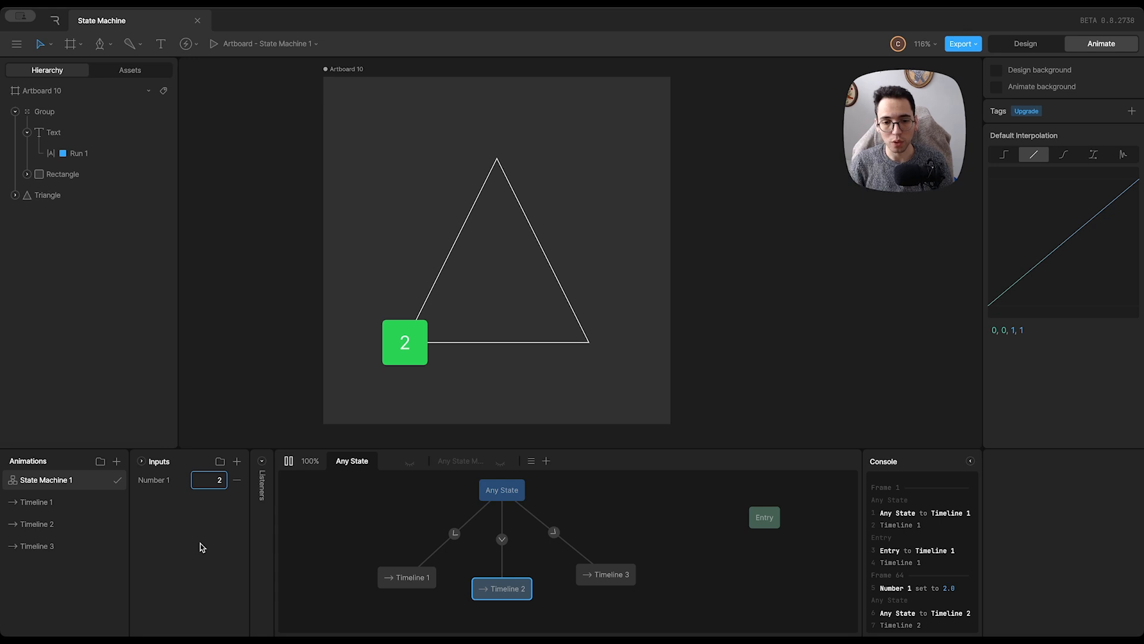
pyautogui.moveTo(388, 577)
pyautogui.mouseDown()
pyautogui.moveTo(362, 564)
pyautogui.moveTo(497, 605)
pyautogui.moveTo(402, 563)
pyautogui.moveTo(500, 592)
pyautogui.moveTo(490, 601)
pyautogui.moveTo(376, 562)
pyautogui.mouseUp()
pyautogui.click(210, 481)
pyautogui.write('3')
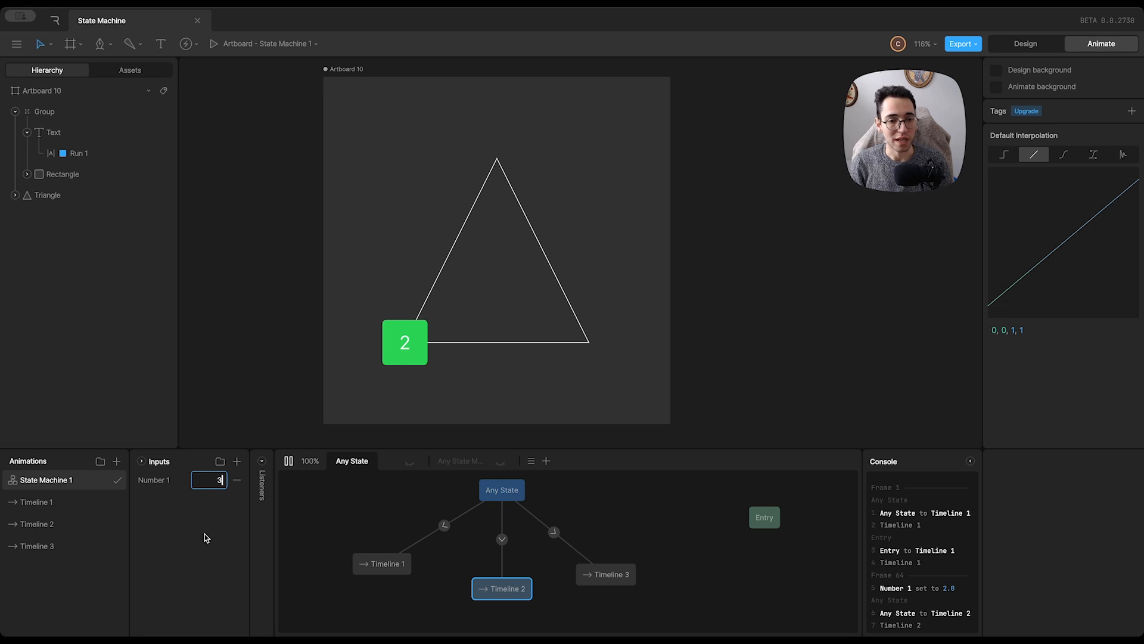
pyautogui.press('Return')
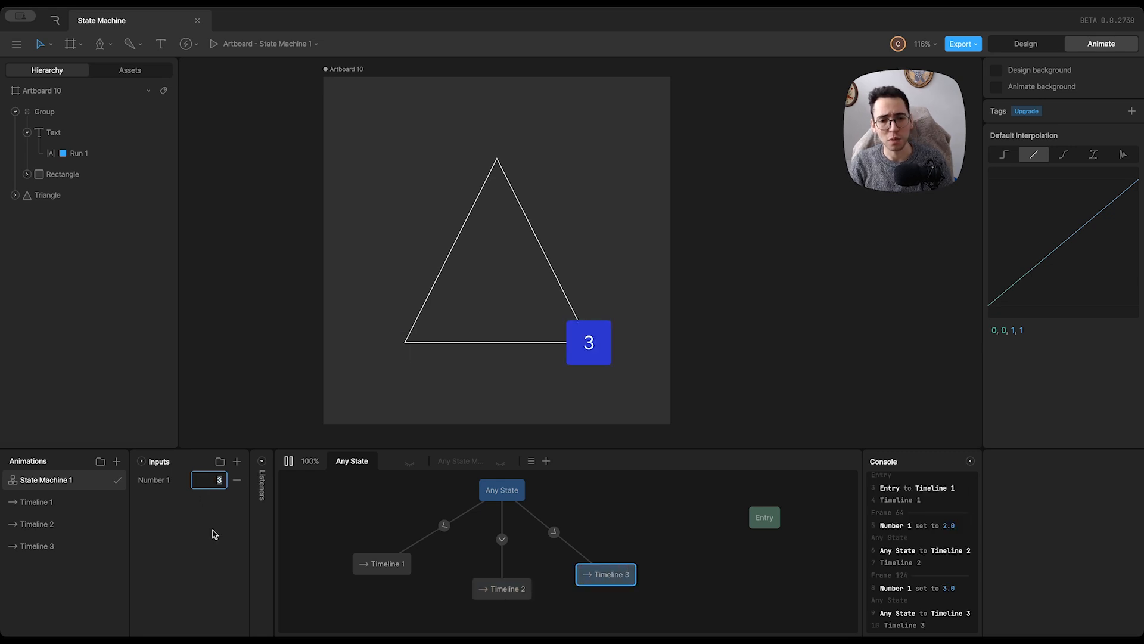
# Step: Cycle Number 1 through 1, 3 and 2, shift the Timeline 1 node closer to Timeline 2, and stop playback
pyautogui.write('1')
pyautogui.press('Return')
pyautogui.write('3')
pyautogui.press('Return')
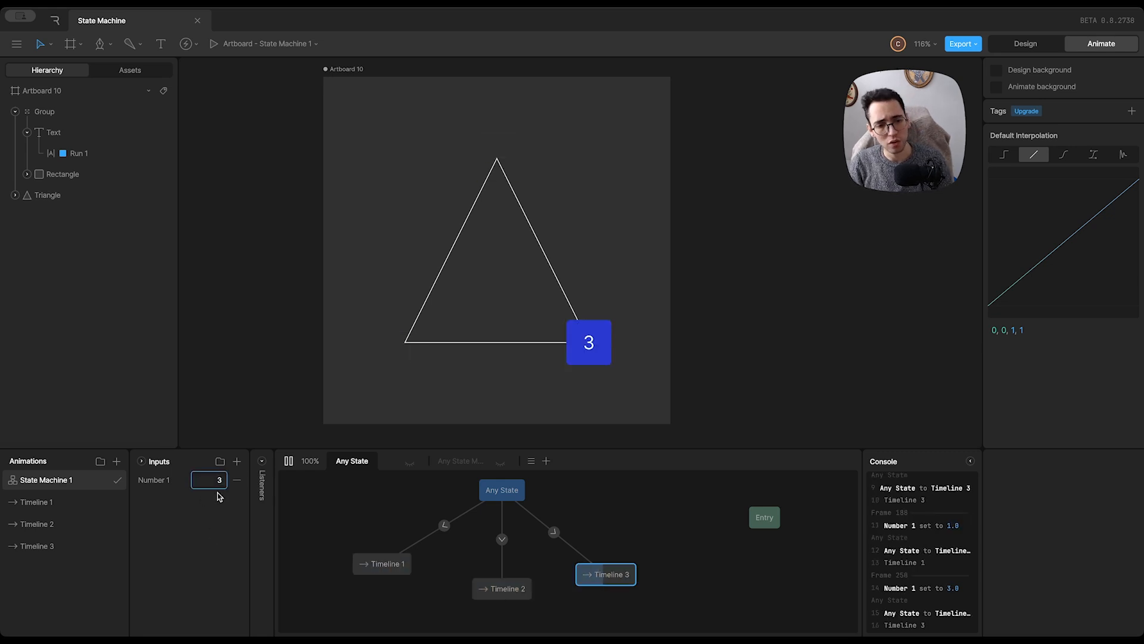
pyautogui.write('2')
pyautogui.press('Return')
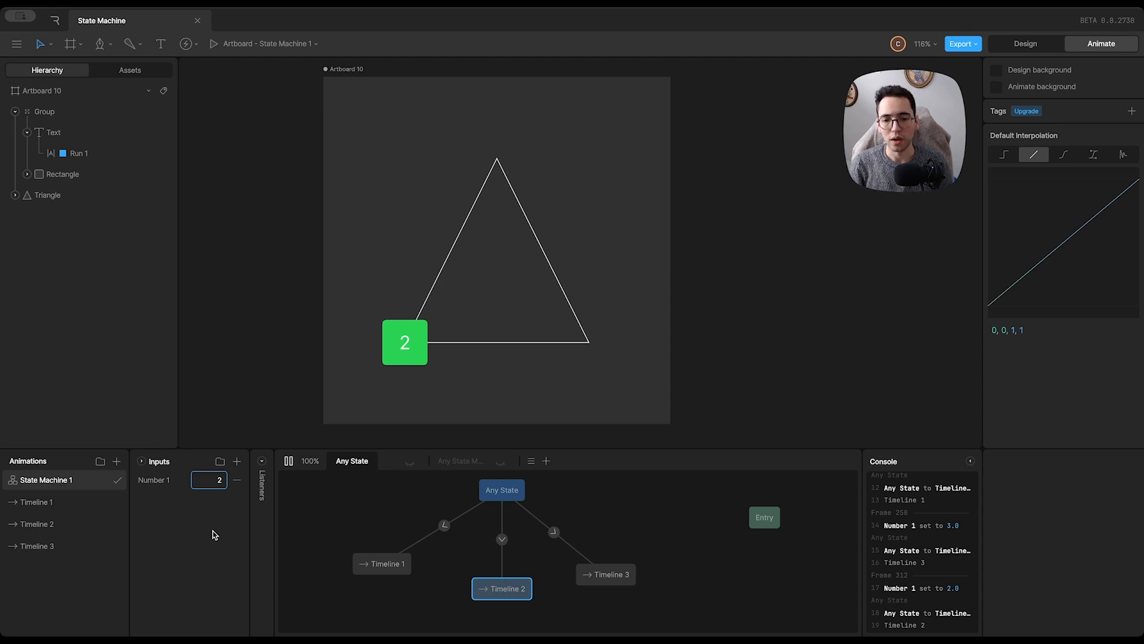
pyautogui.moveTo(390, 564); pyautogui.dragTo(429, 565)
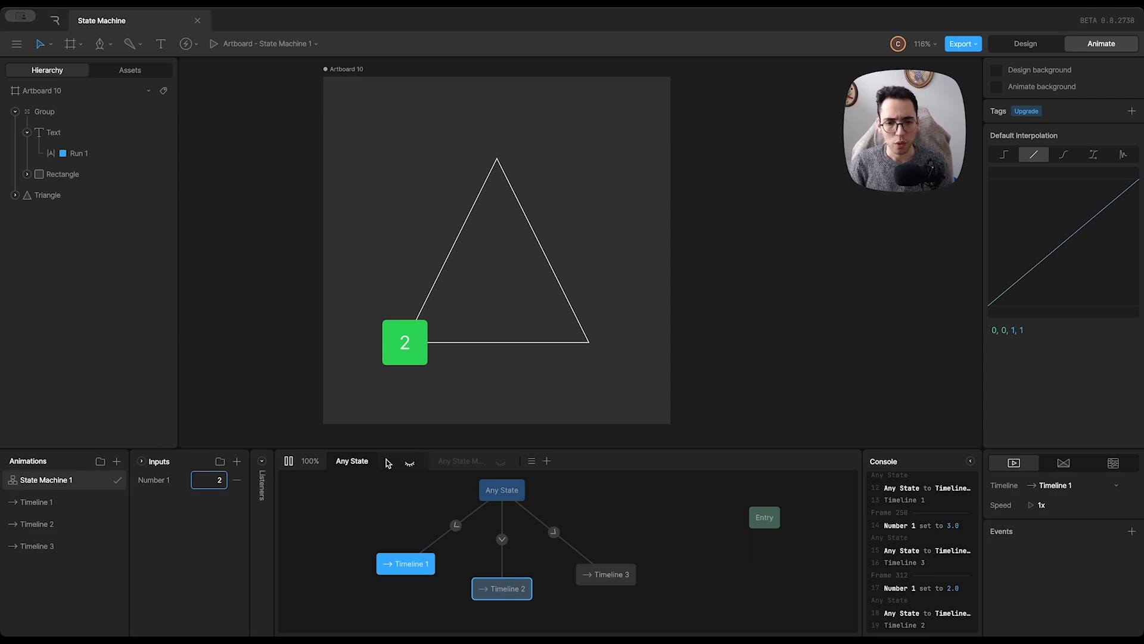
pyautogui.click(286, 465)
# Step: Open the disabled Entry layer of State Machine 1 and enable it
pyautogui.click(398, 468)
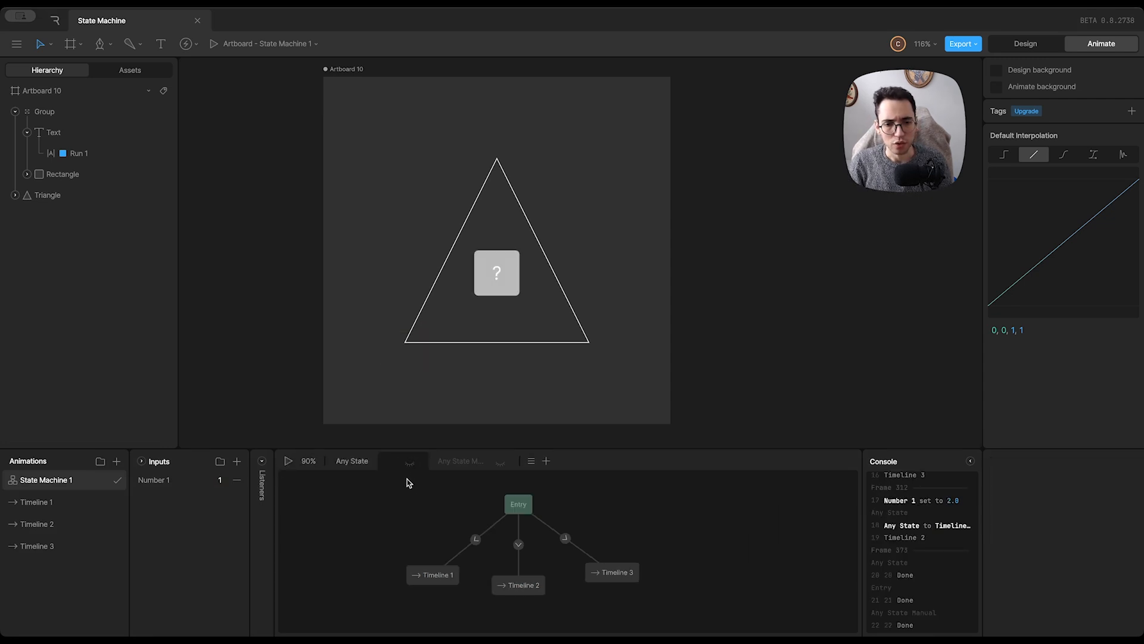
pyautogui.click(410, 465)
pyautogui.moveTo(444, 528); pyautogui.dragTo(368, 519)
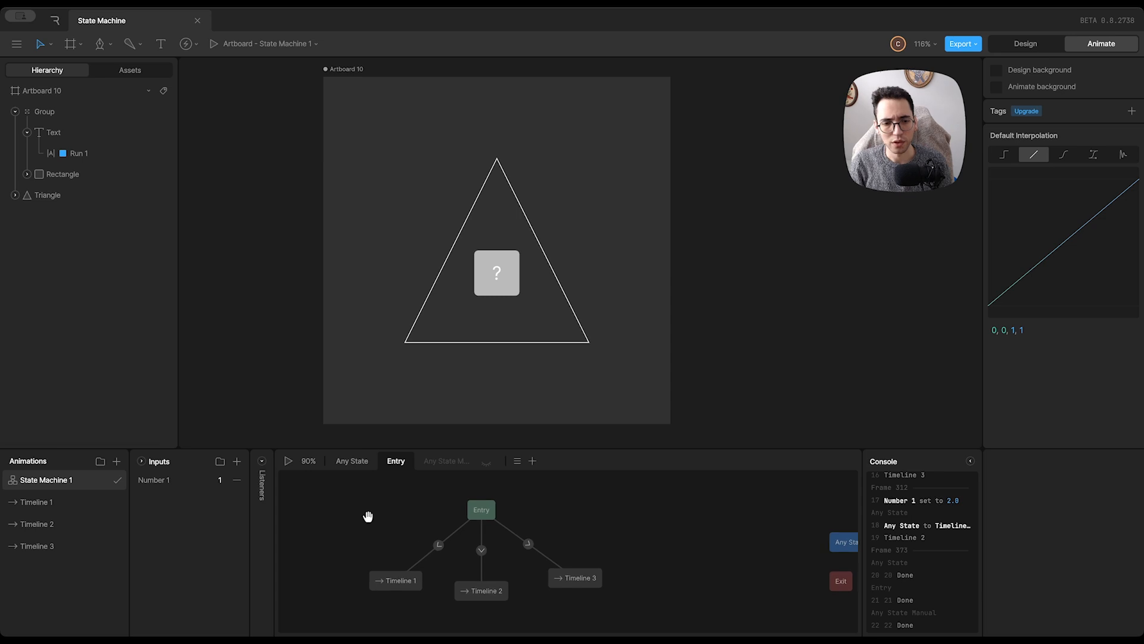
# Step: Test the Entry layer during playback by setting Number 1 to 2 and then to 3, and stop playback
pyautogui.click(288, 462)
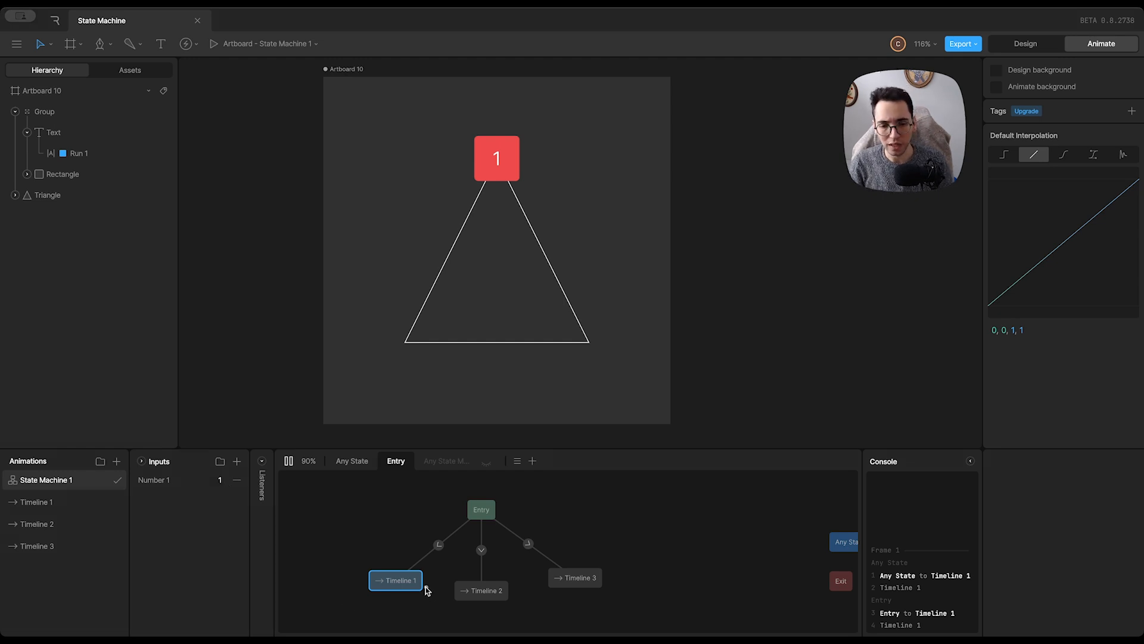
pyautogui.moveTo(427, 586)
pyautogui.mouseDown()
pyautogui.moveTo(480, 593)
pyautogui.moveTo(435, 589)
pyautogui.mouseUp()
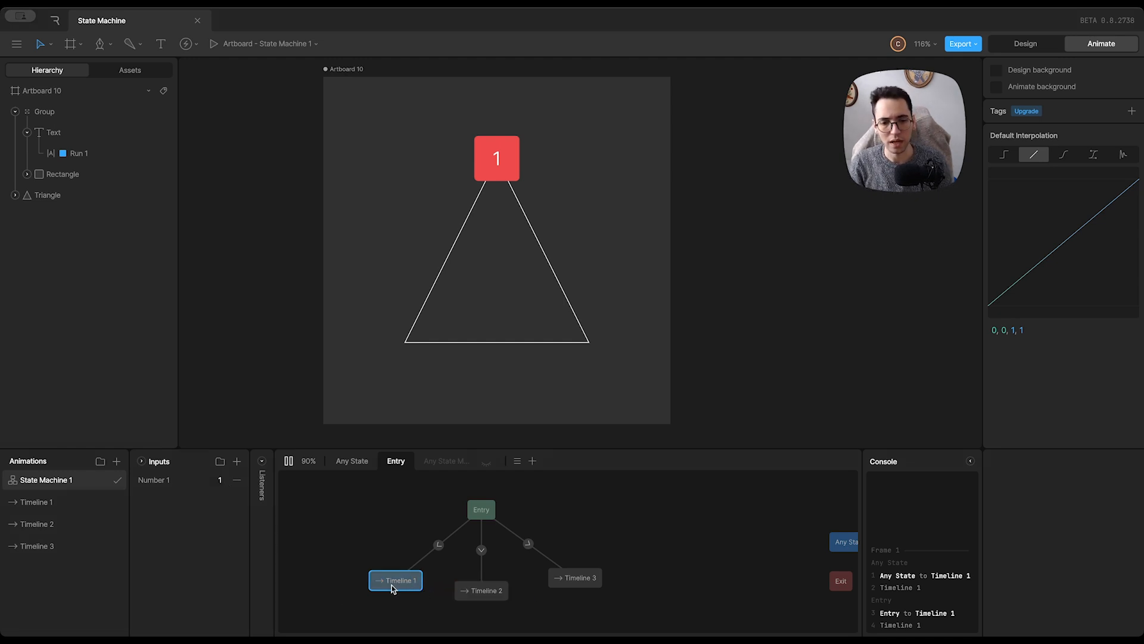
pyautogui.click(209, 479)
pyautogui.write('2')
pyautogui.press('Return')
pyautogui.click(206, 481)
pyautogui.write('3')
pyautogui.press('Return')
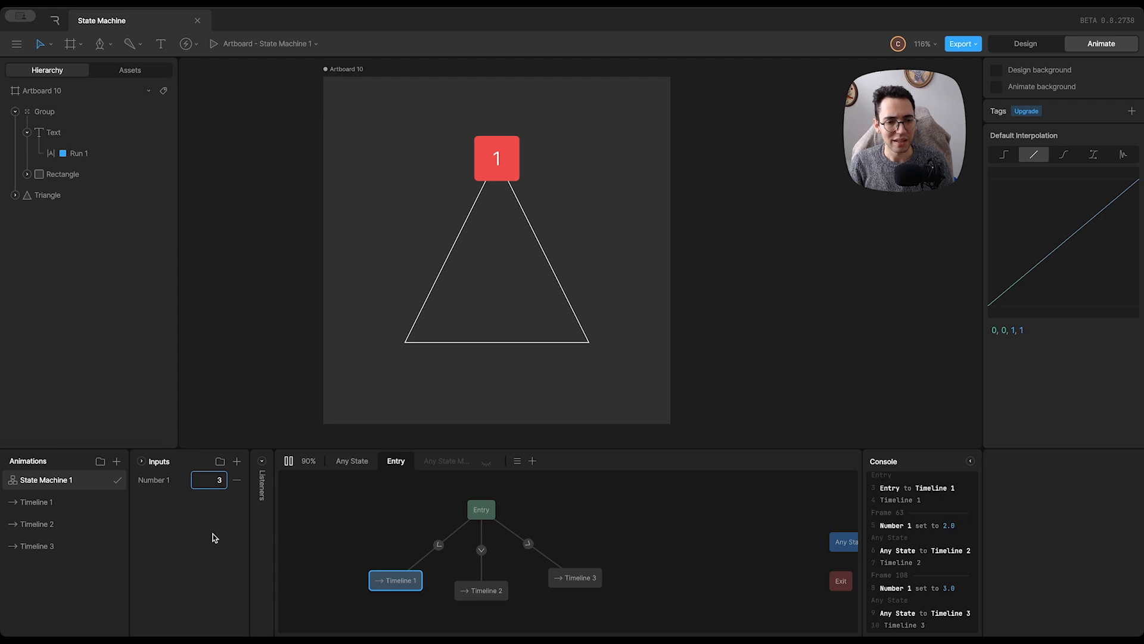
pyautogui.click(289, 462)
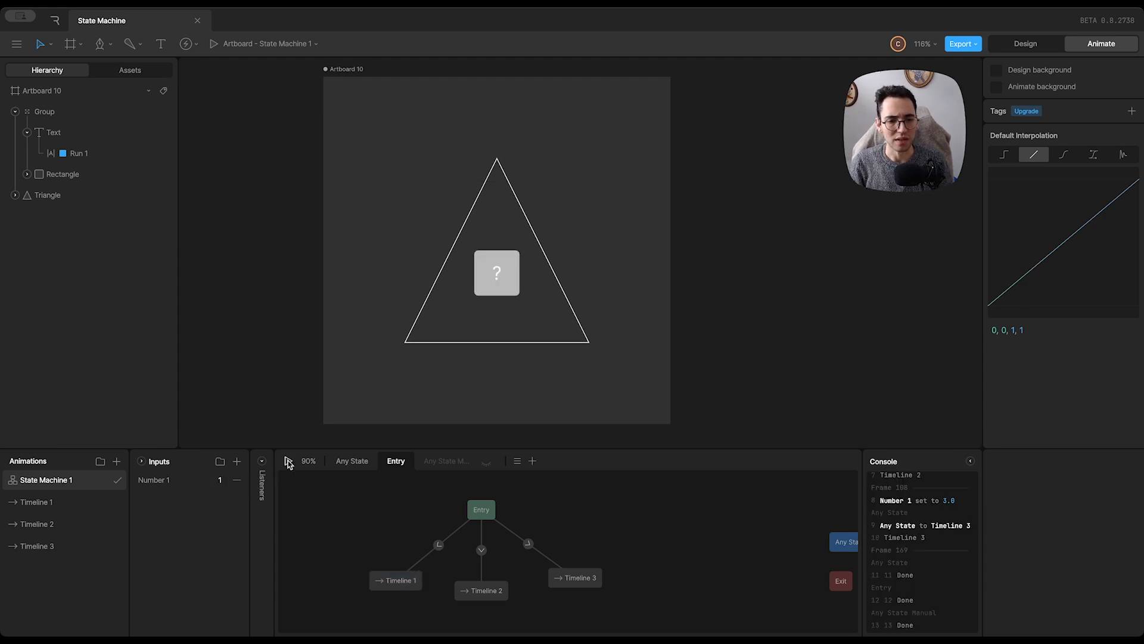
# Step: Run the state machine once with Number 1 preset to 2 and once with it preset to 3, stopping playback after each run
pyautogui.click(214, 482)
pyautogui.write('2')
pyautogui.press('Return')
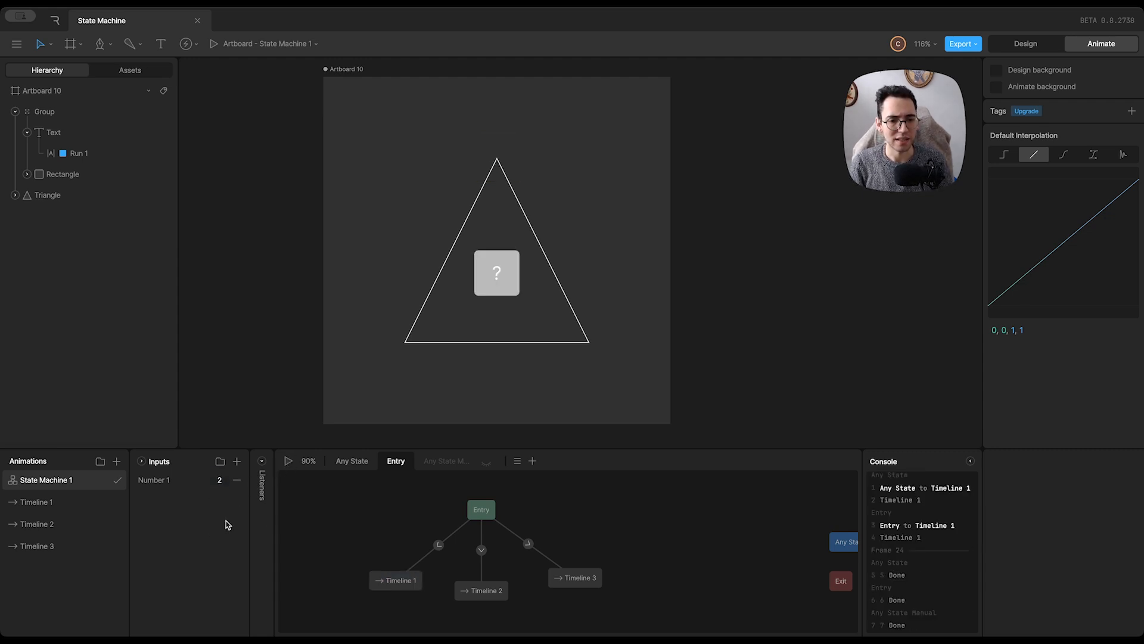
pyautogui.click(289, 462)
pyautogui.click(289, 461)
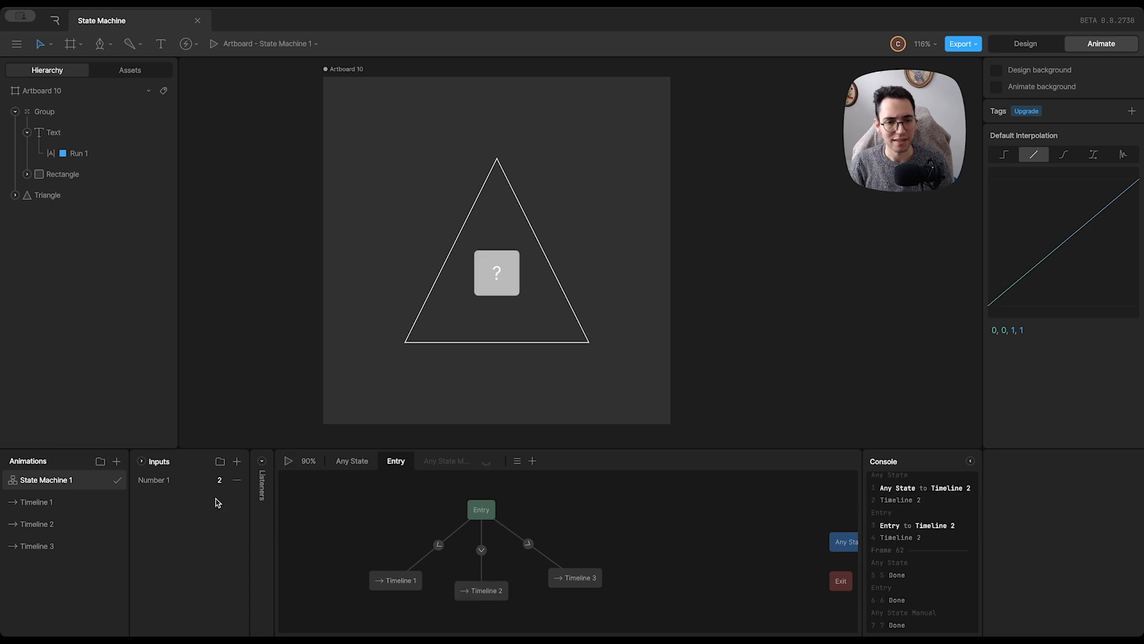
pyautogui.click(216, 481)
pyautogui.write('3')
pyautogui.press('Return')
pyautogui.click(288, 461)
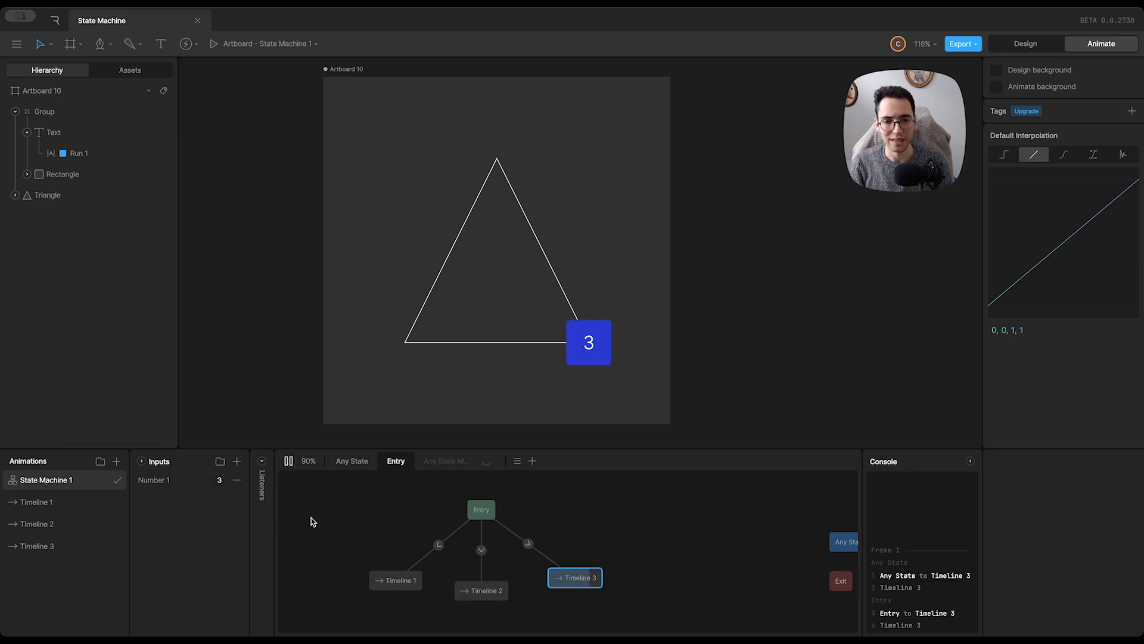
pyautogui.click(288, 460)
# Step: Open the Any State Manual layer and connect its Entry state to Timeline 1, Timeline 2 and Timeline 3
pyautogui.click(353, 462)
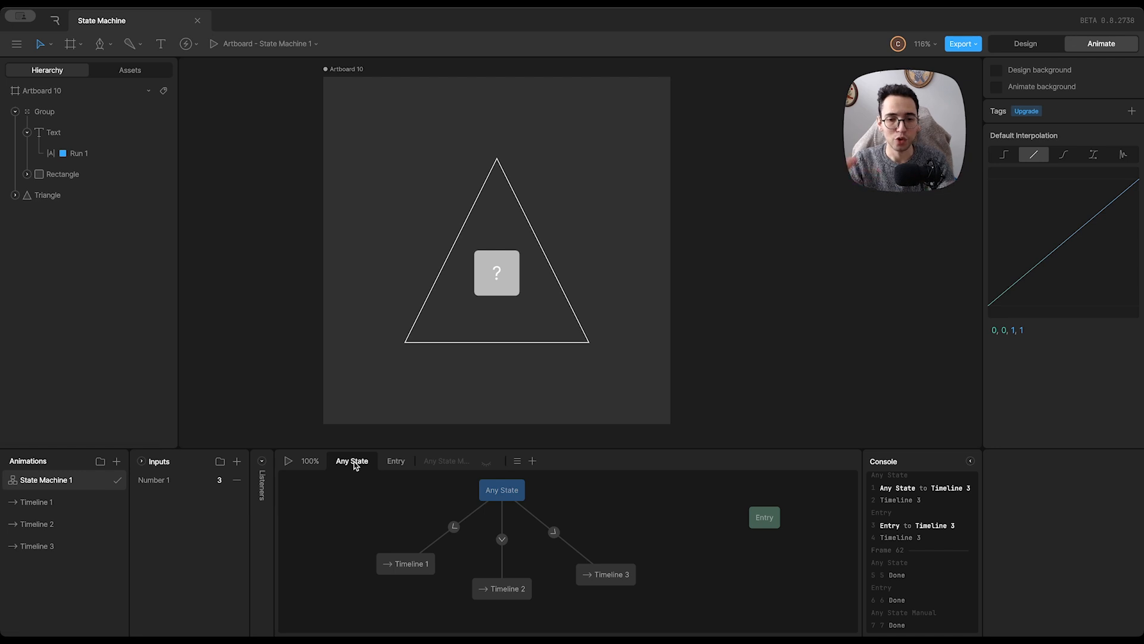
pyautogui.click(433, 463)
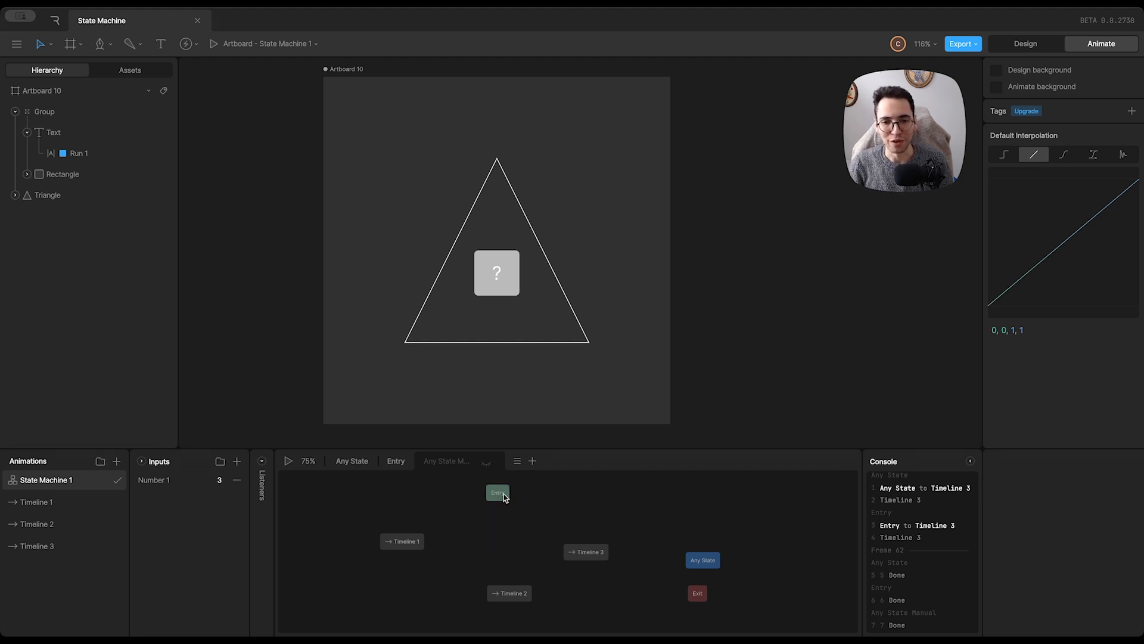
pyautogui.moveTo(501, 494)
pyautogui.mouseDown()
pyautogui.moveTo(405, 492)
pyautogui.moveTo(403, 541)
pyautogui.mouseUp()
pyautogui.moveTo(402, 494)
pyautogui.mouseDown()
pyautogui.moveTo(502, 514)
pyautogui.moveTo(510, 592)
pyautogui.mouseUp()
pyautogui.moveTo(519, 522); pyautogui.dragTo(583, 559)
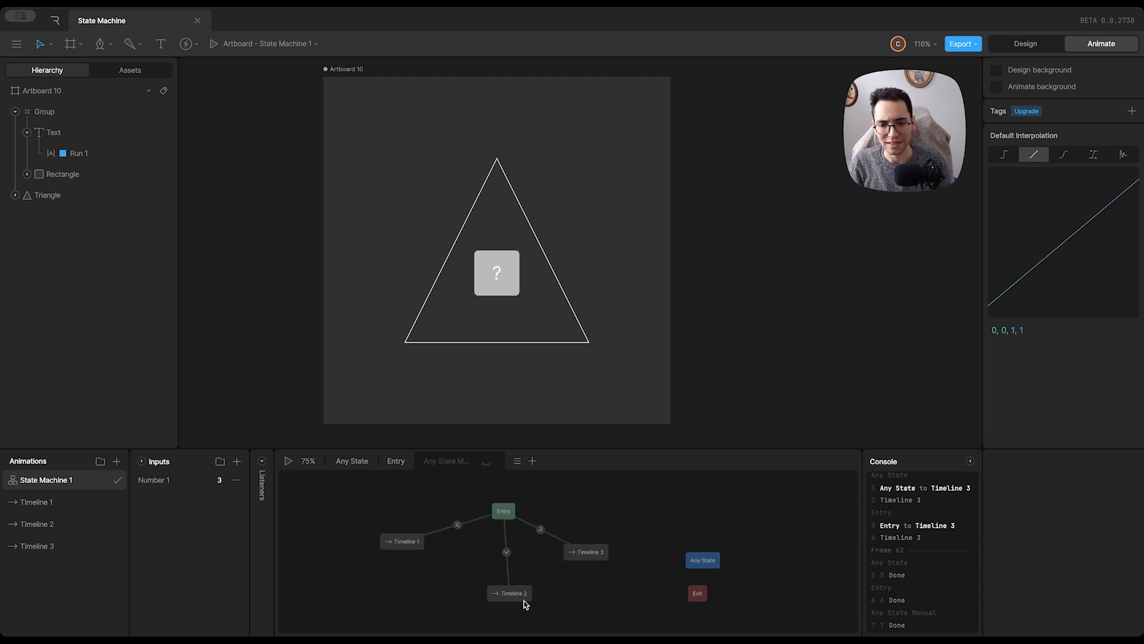
# Step: Arrange the Any State Manual layer with Timeline 1, 2 and 3 spread evenly below Entry, and move Any State farther away
pyautogui.moveTo(517, 596); pyautogui.dragTo(510, 594)
pyautogui.moveTo(392, 543)
pyautogui.mouseDown()
pyautogui.moveTo(398, 551)
pyautogui.moveTo(379, 546)
pyautogui.mouseUp()
pyautogui.moveTo(583, 558); pyautogui.dragTo(617, 549)
pyautogui.moveTo(715, 564); pyautogui.dragTo(795, 565)
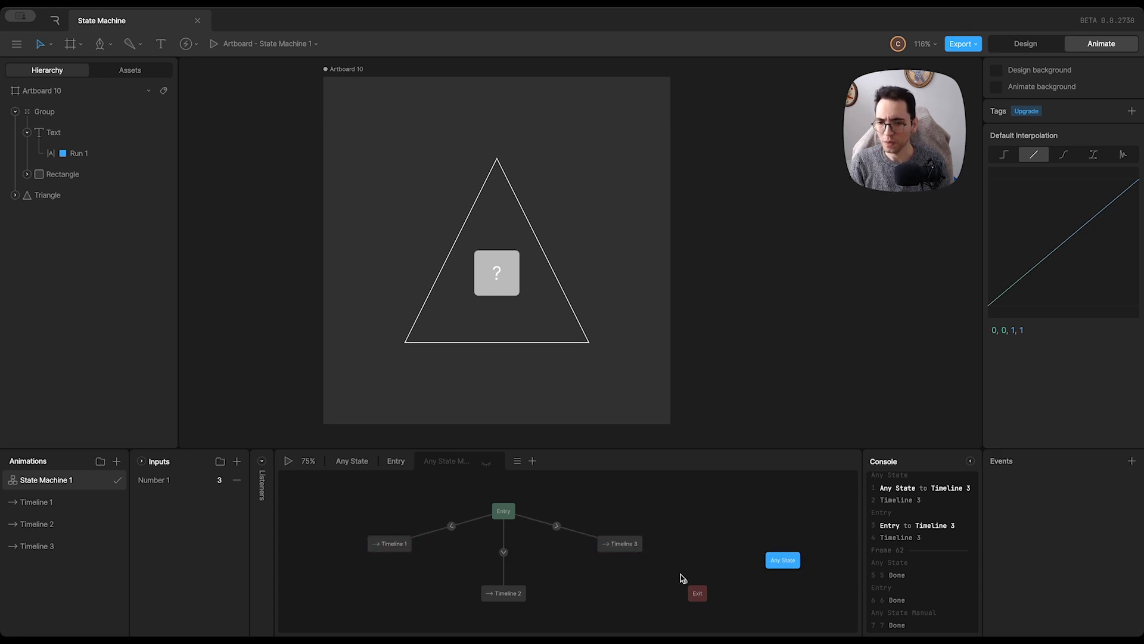
pyautogui.moveTo(504, 511); pyautogui.dragTo(504, 503)
# Step: Add transitions from Timeline 1 to Timelines 2 and 3, and from Timeline 2 to Timelines 1 and 3
pyautogui.click(390, 542)
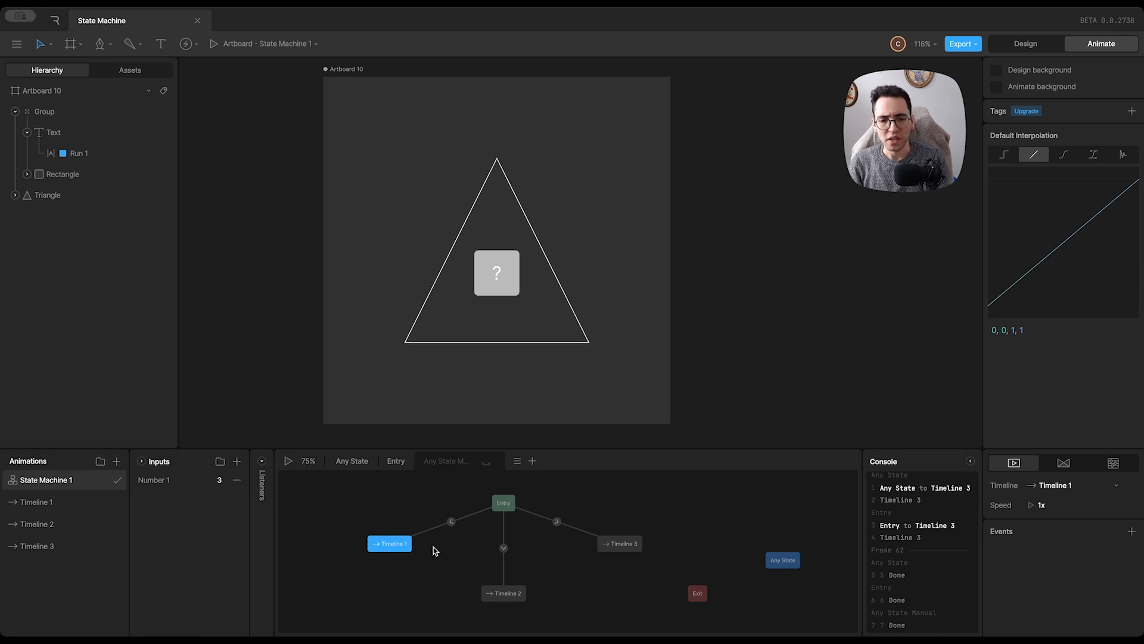
pyautogui.moveTo(412, 555); pyautogui.dragTo(501, 590)
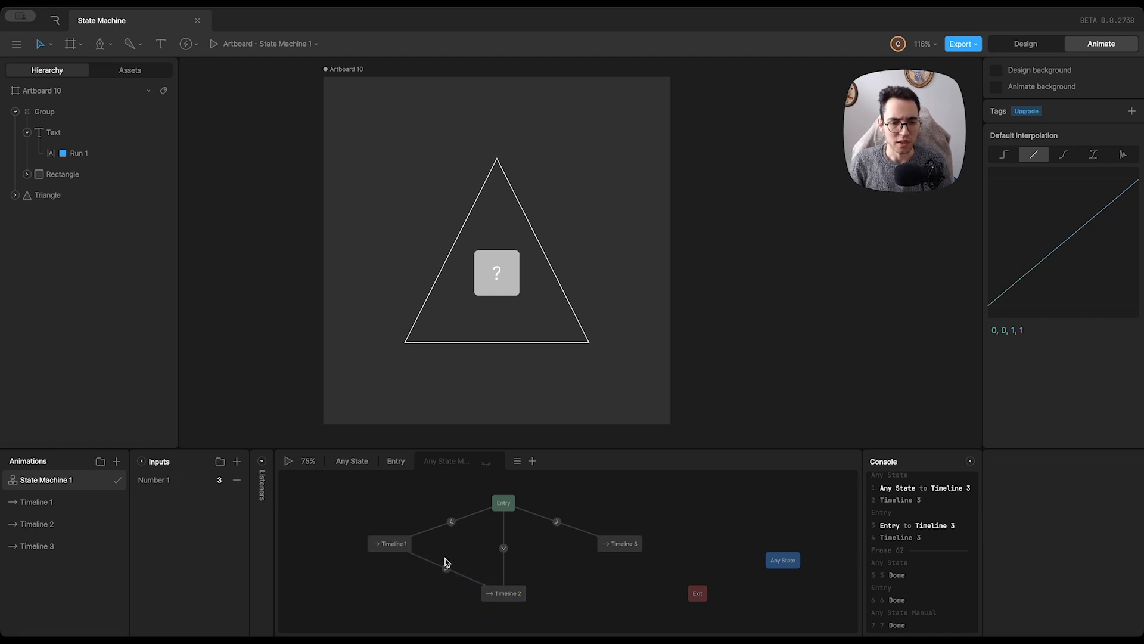
pyautogui.moveTo(414, 546); pyautogui.dragTo(618, 545)
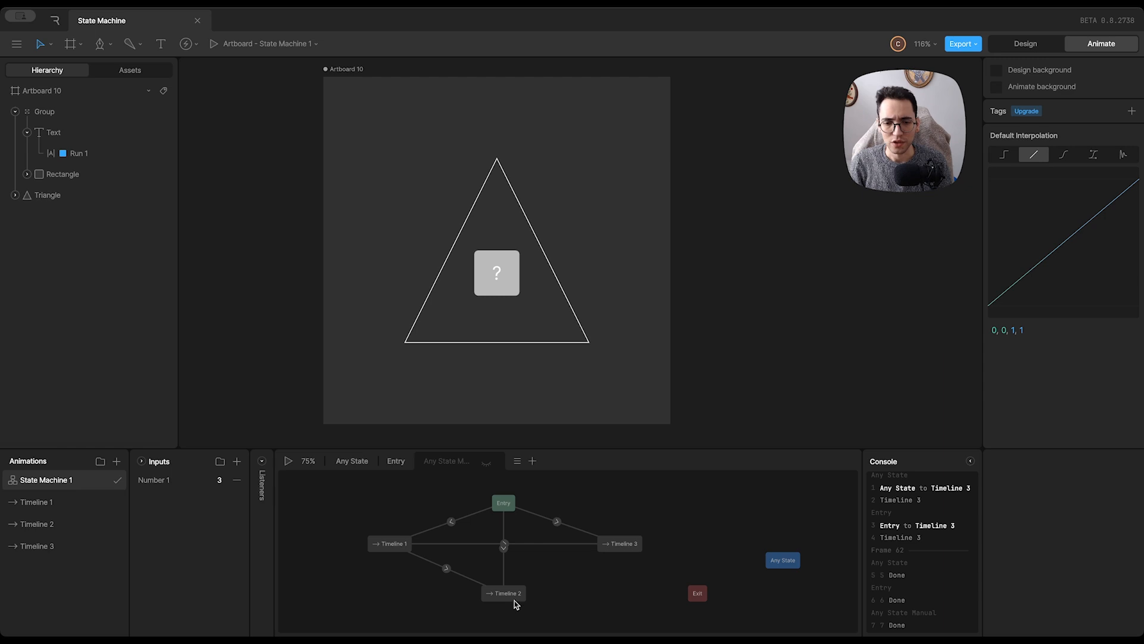
pyautogui.click(509, 596)
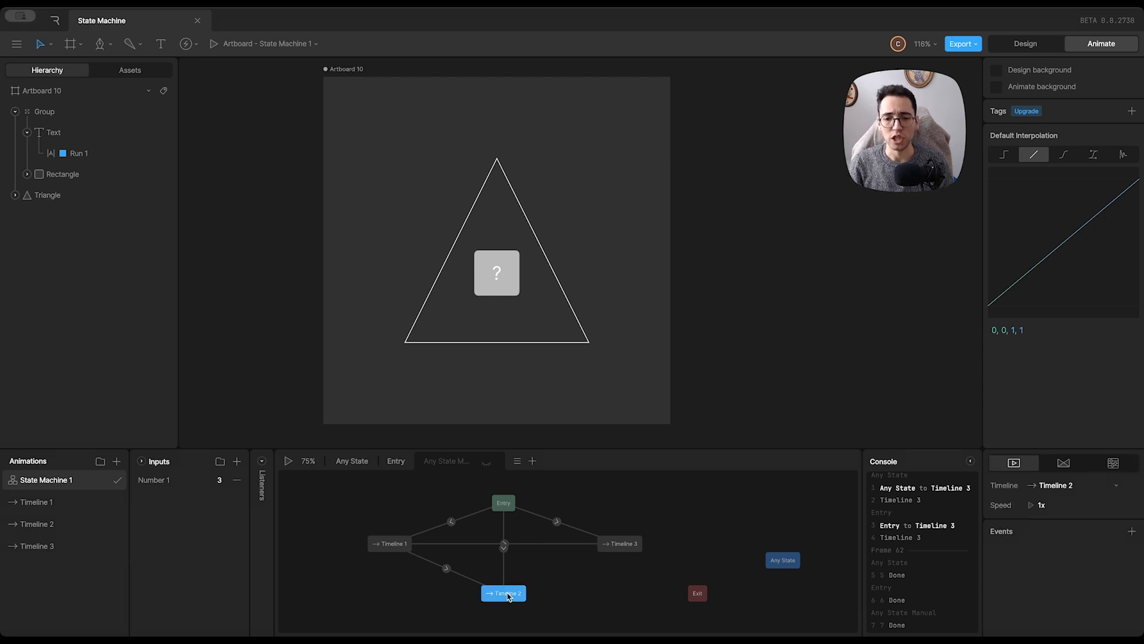
pyautogui.moveTo(505, 583); pyautogui.dragTo(398, 550)
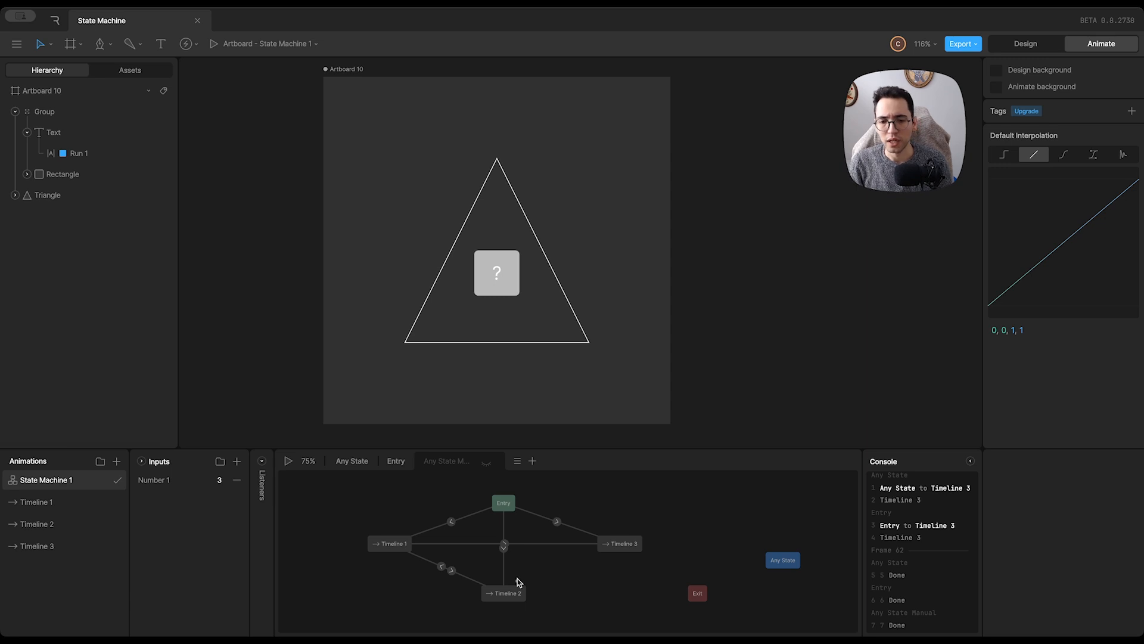
pyautogui.moveTo(516, 582); pyautogui.dragTo(619, 549)
# Step: Add transitions from Timeline 3 to Timelines 1 and 2, reposition the timeline nodes for clarity, and select the whole connected graph
pyautogui.click(625, 548)
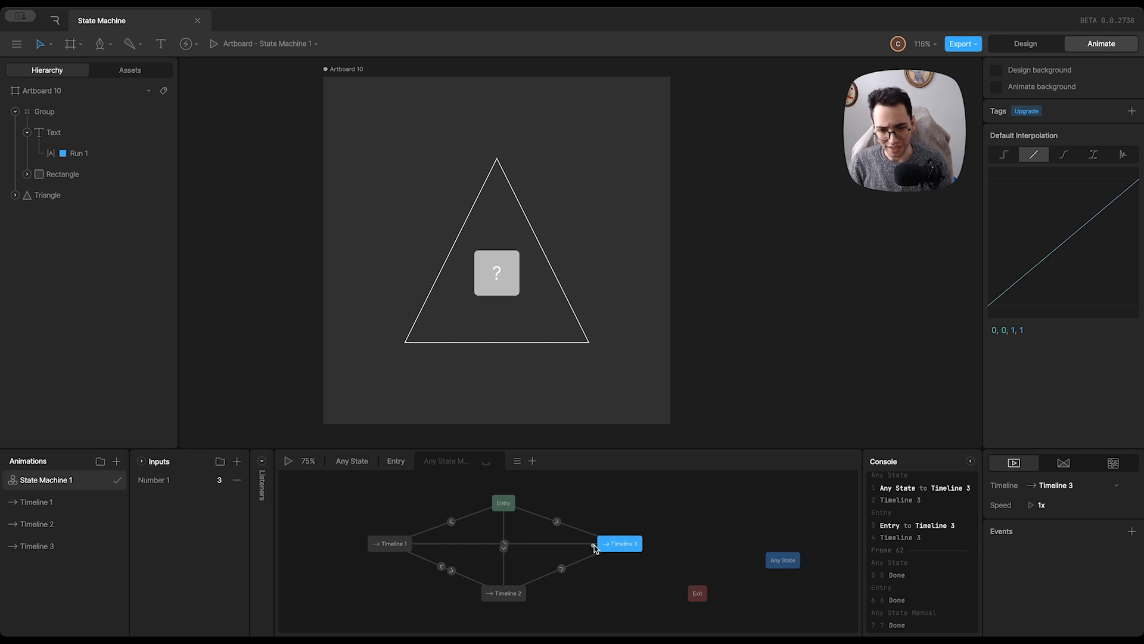
pyautogui.moveTo(595, 546); pyautogui.dragTo(411, 544)
pyautogui.moveTo(604, 558); pyautogui.dragTo(615, 536)
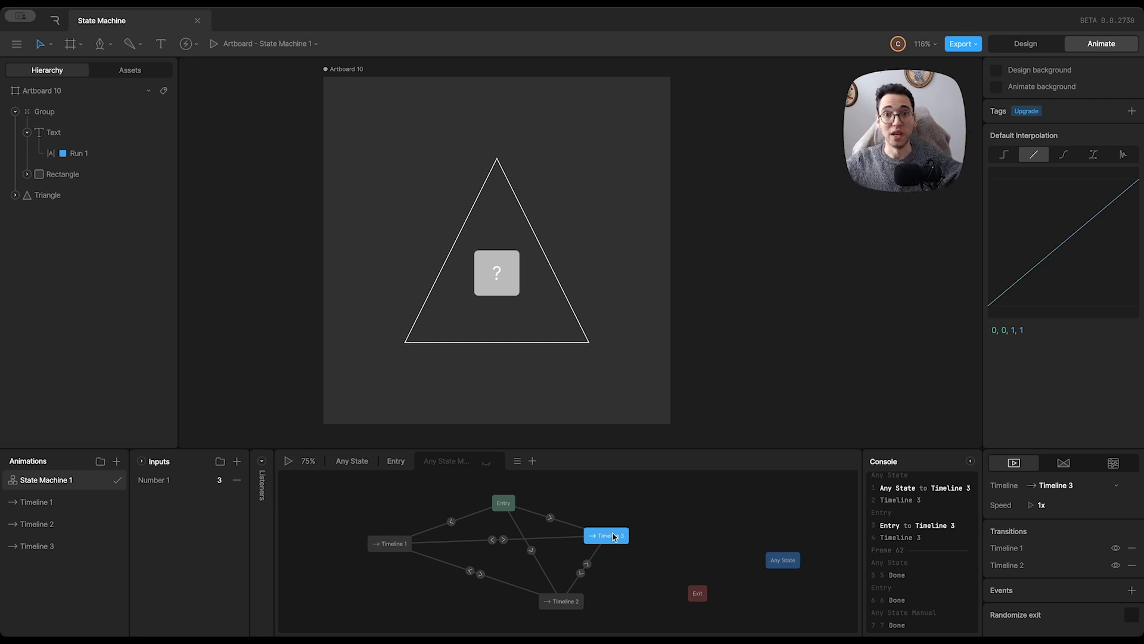
pyautogui.moveTo(615, 537); pyautogui.dragTo(634, 539)
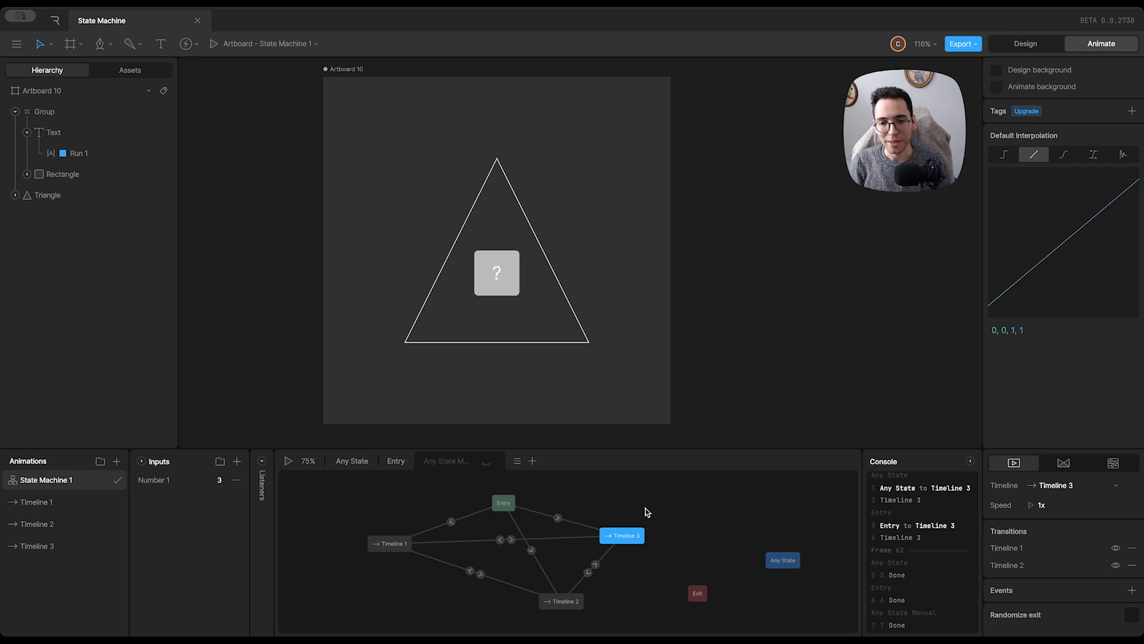
pyautogui.moveTo(659, 476); pyautogui.dragTo(394, 605)
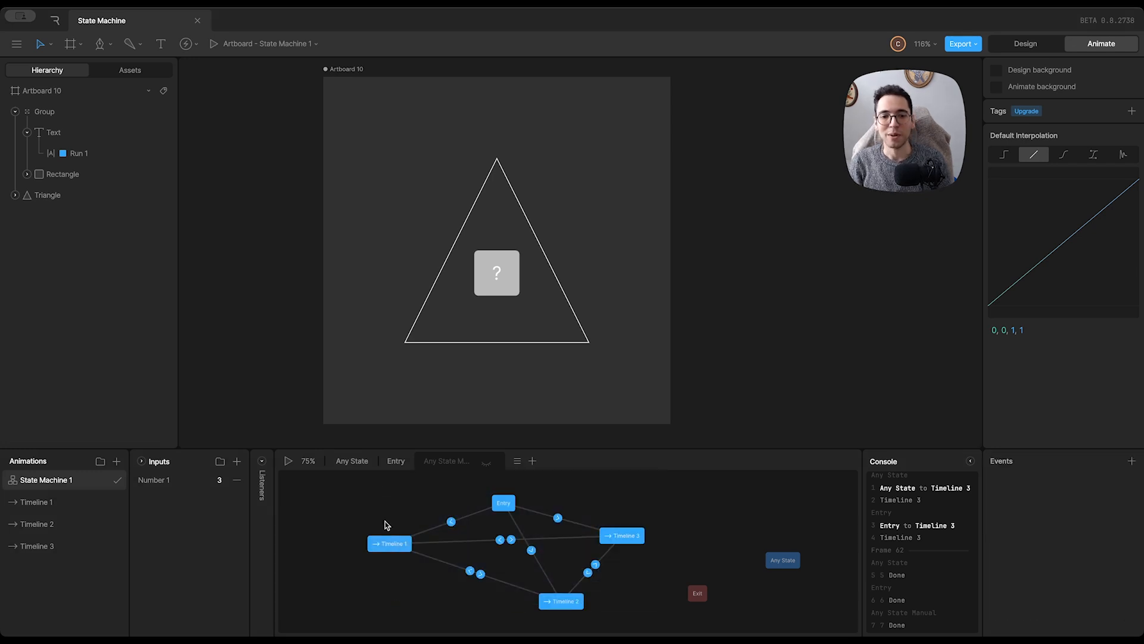
# Step: Delete the Any State Manual and Entry layers, and run the state machine once with only the Any State layer
pyautogui.click(352, 460)
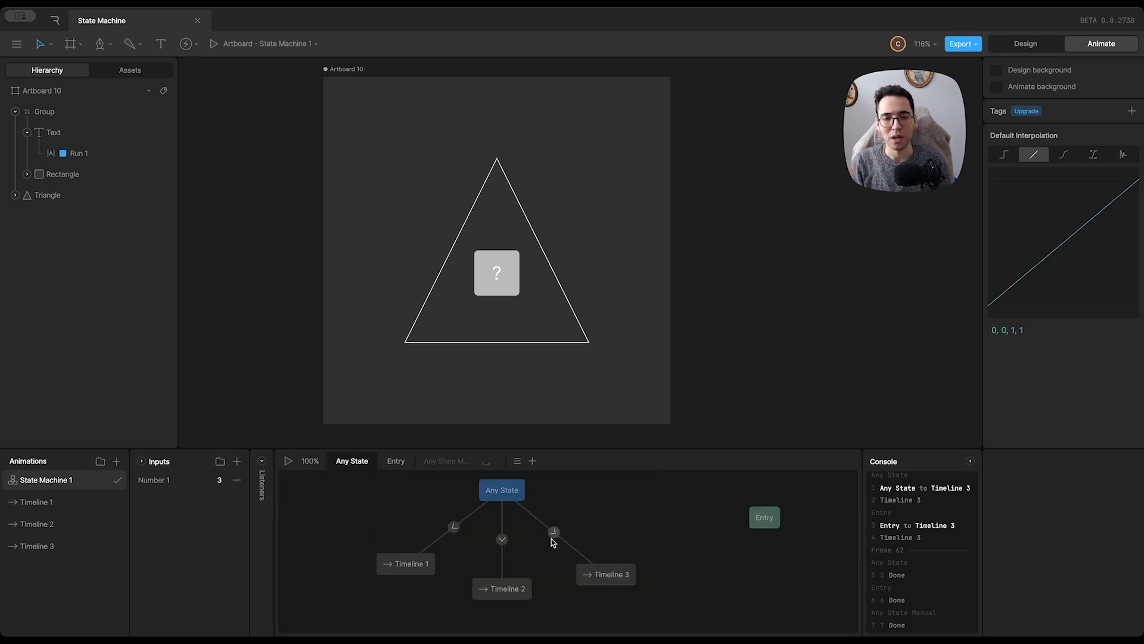
pyautogui.click(444, 462)
pyautogui.rightClick(444, 462)
pyautogui.click(452, 471)
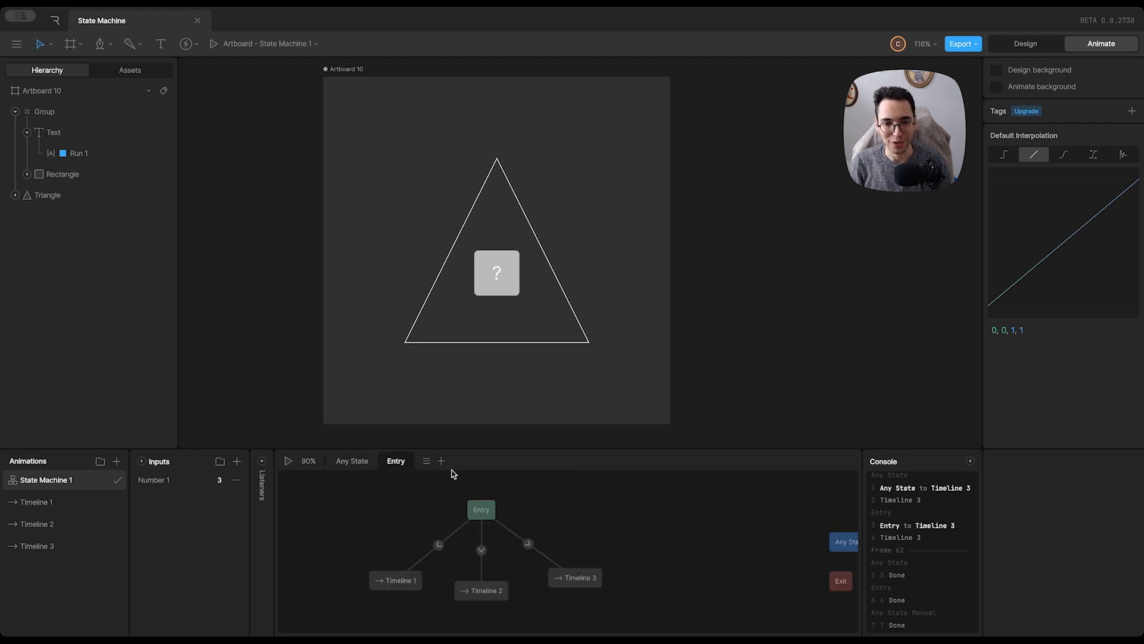
pyautogui.rightClick(396, 466)
pyautogui.click(411, 472)
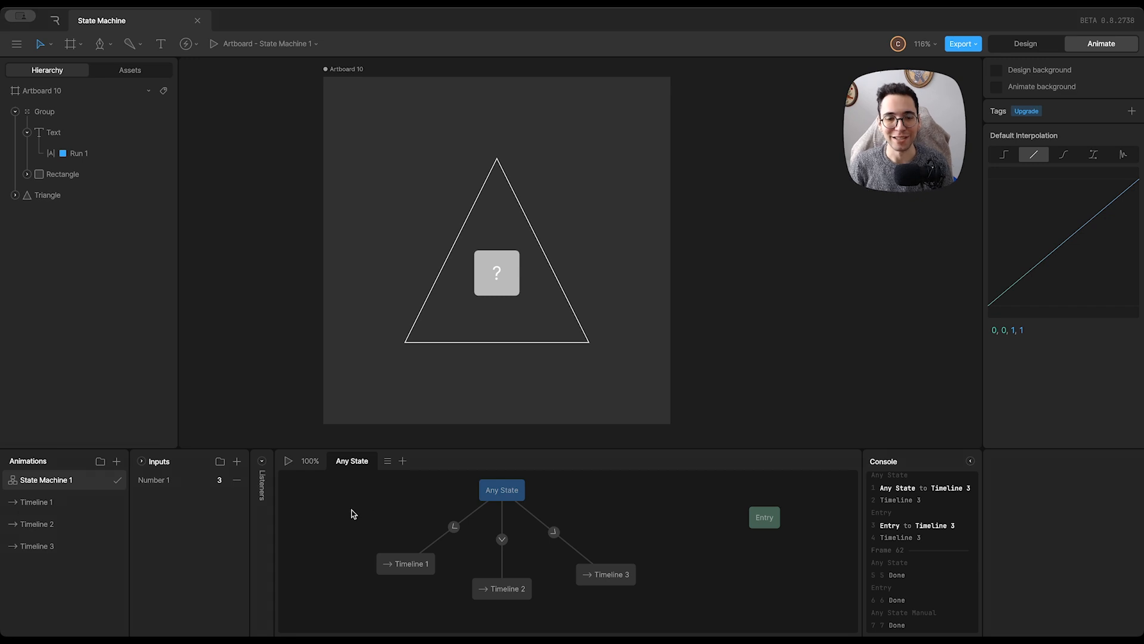
pyautogui.press('space')
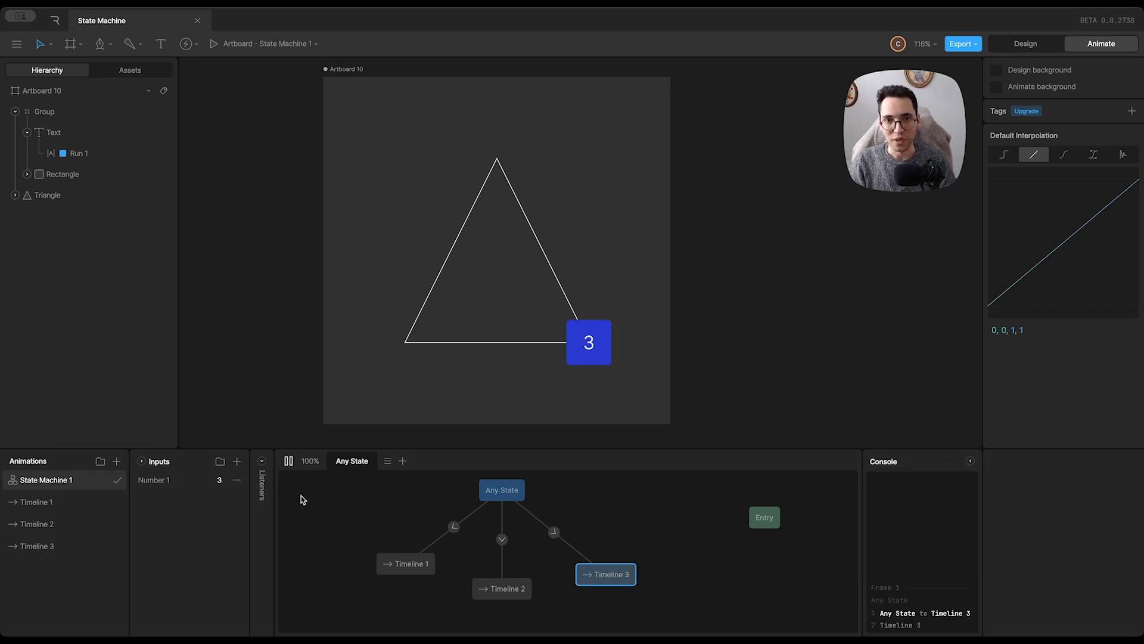
pyautogui.click(288, 461)
# Step: Set the duration of all three Any State transitions to 200 ms
pyautogui.moveTo(406, 509); pyautogui.dragTo(606, 551)
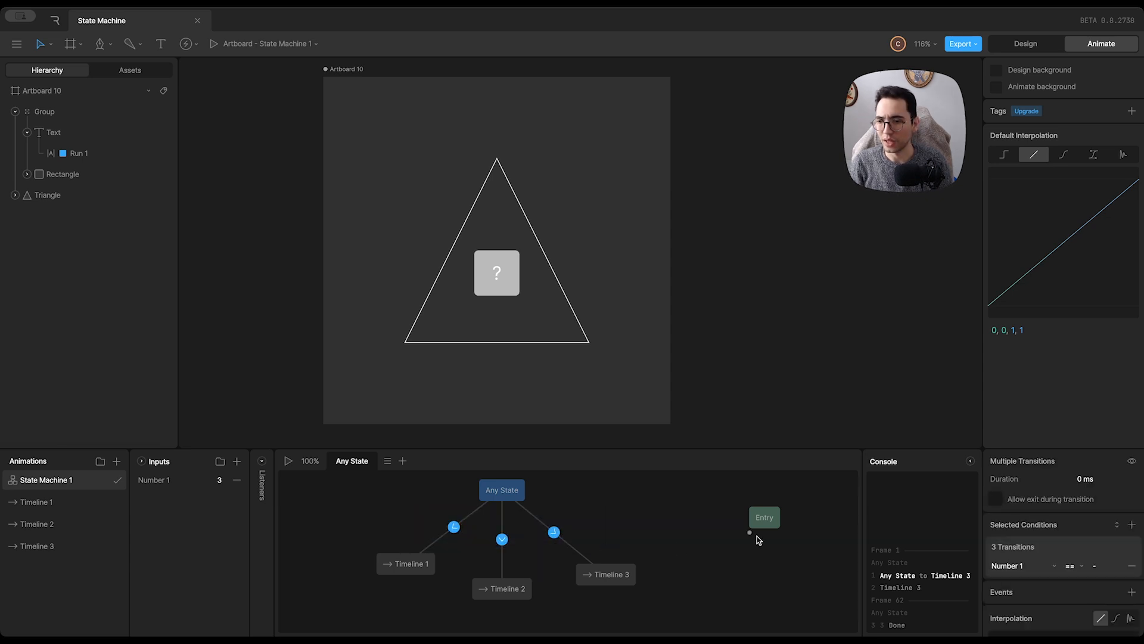
pyautogui.click(1078, 479)
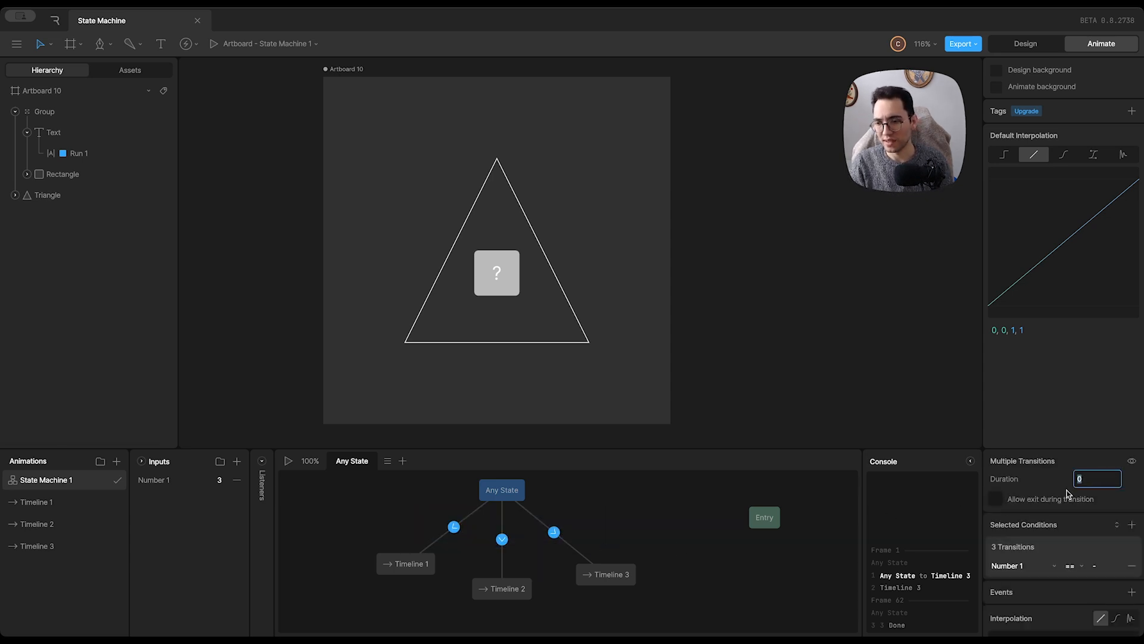
pyautogui.press('Return')
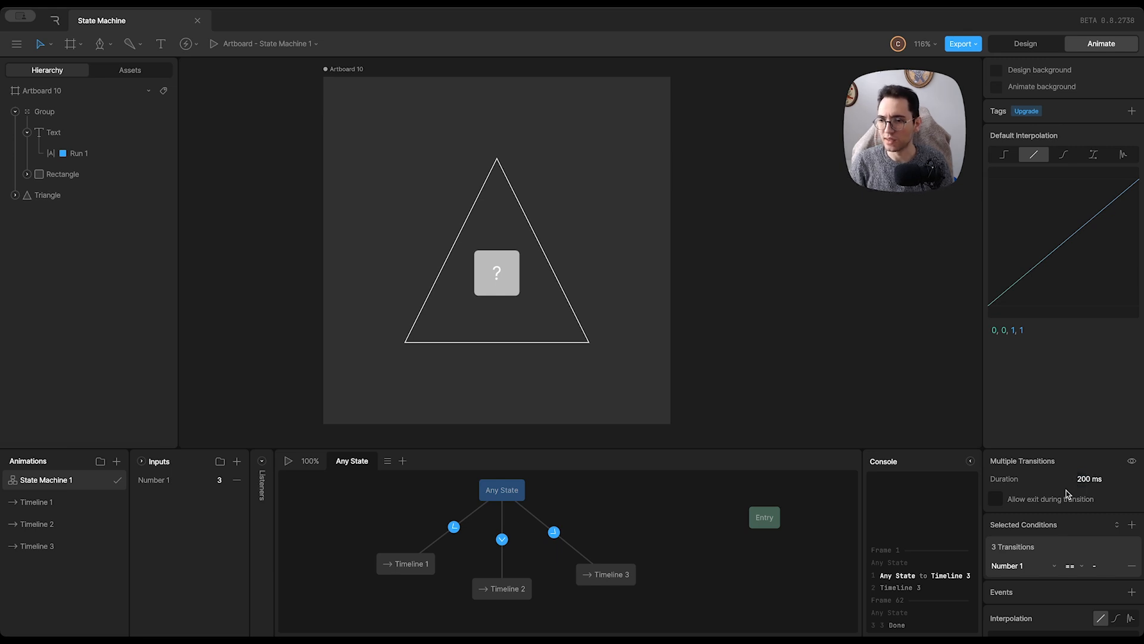
# Step: Give the three selected transitions a curved interpolation and shape its handles into a steep S-shaped ease-in and ease-out
pyautogui.scroll(-3, 1064, 503)
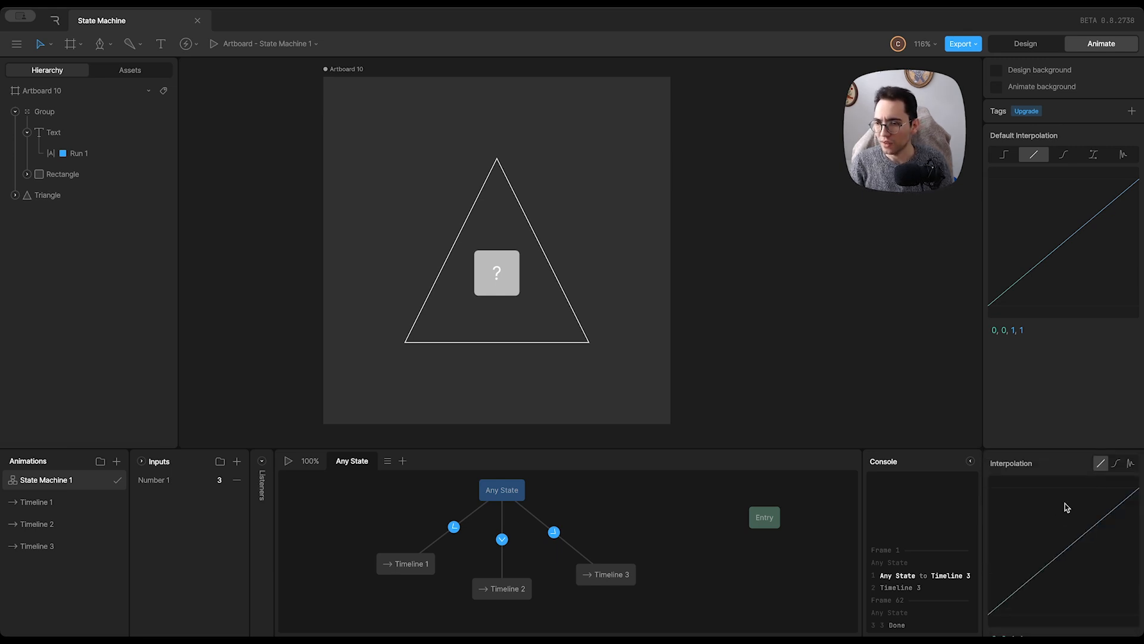
pyautogui.click(1115, 463)
pyautogui.moveTo(1071, 488); pyautogui.dragTo(1029, 487)
pyautogui.moveTo(1051, 615); pyautogui.dragTo(1094, 615)
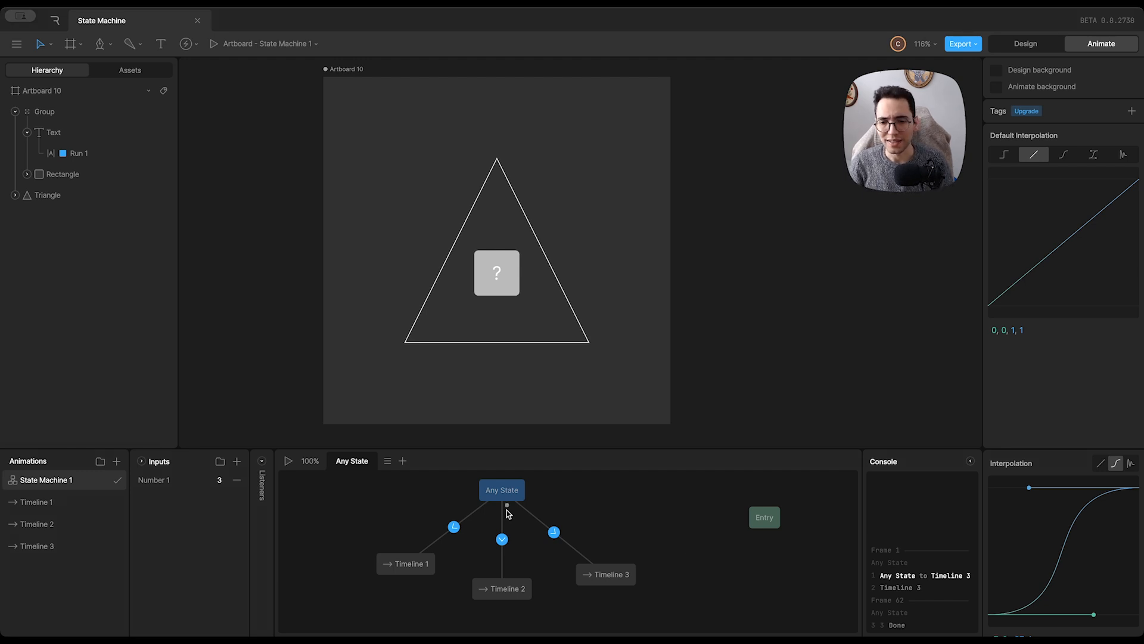
pyautogui.click(336, 499)
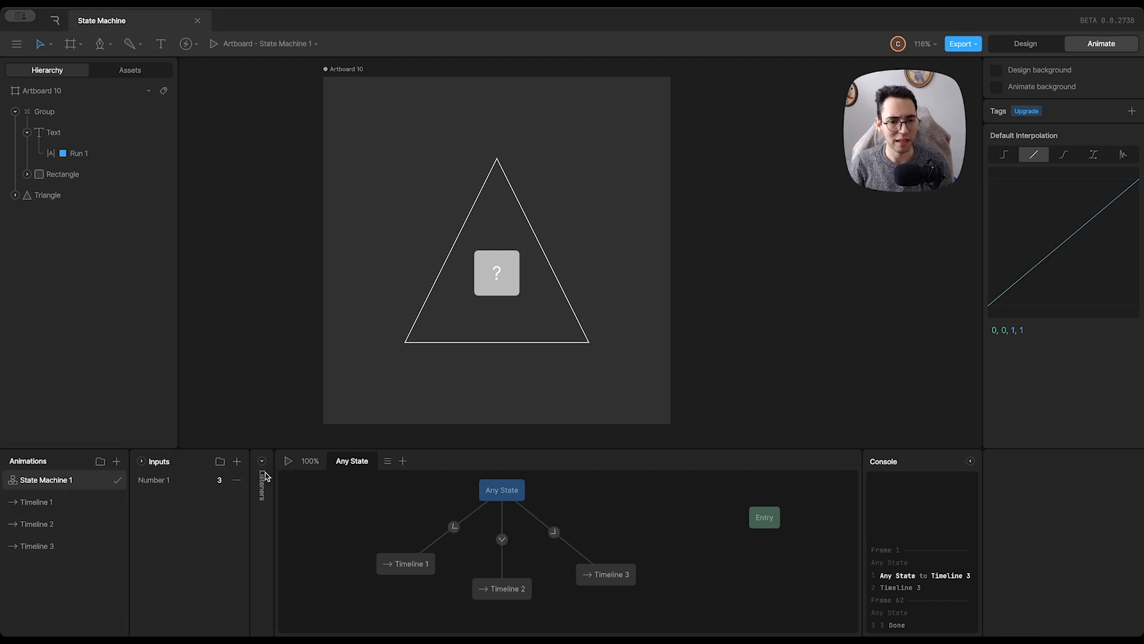
# Step: Set Number 1 to 1, start playback, and test the eased transitions by changing it to 2 and back to 1
pyautogui.doubleClick(219, 480)
pyautogui.write('1')
pyautogui.press('Return')
pyautogui.click(288, 460)
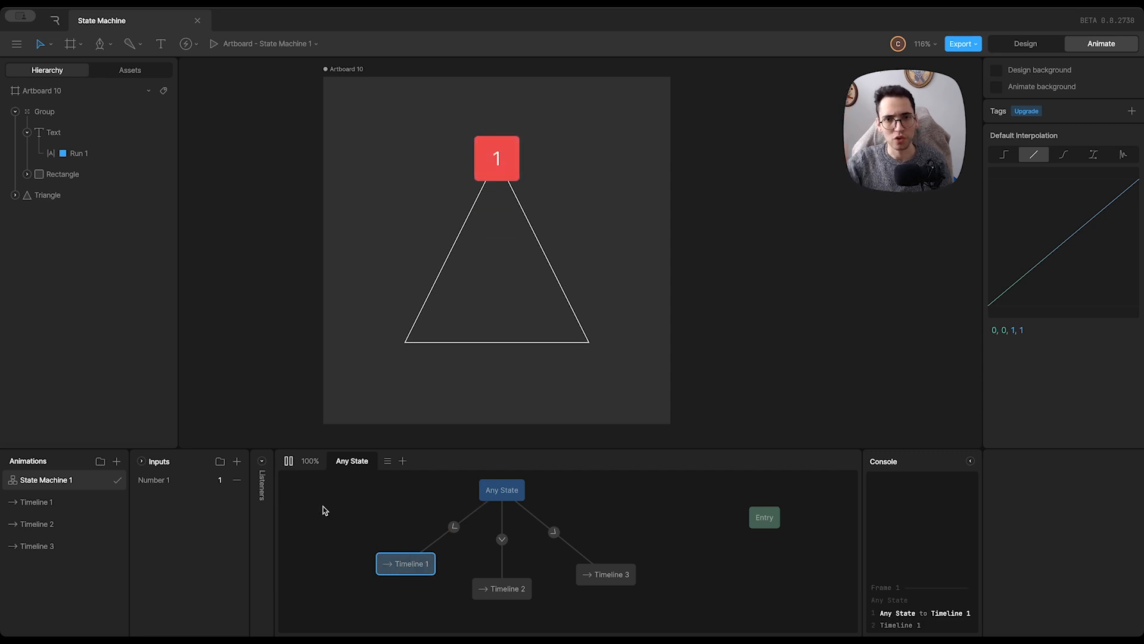
pyautogui.doubleClick(214, 481)
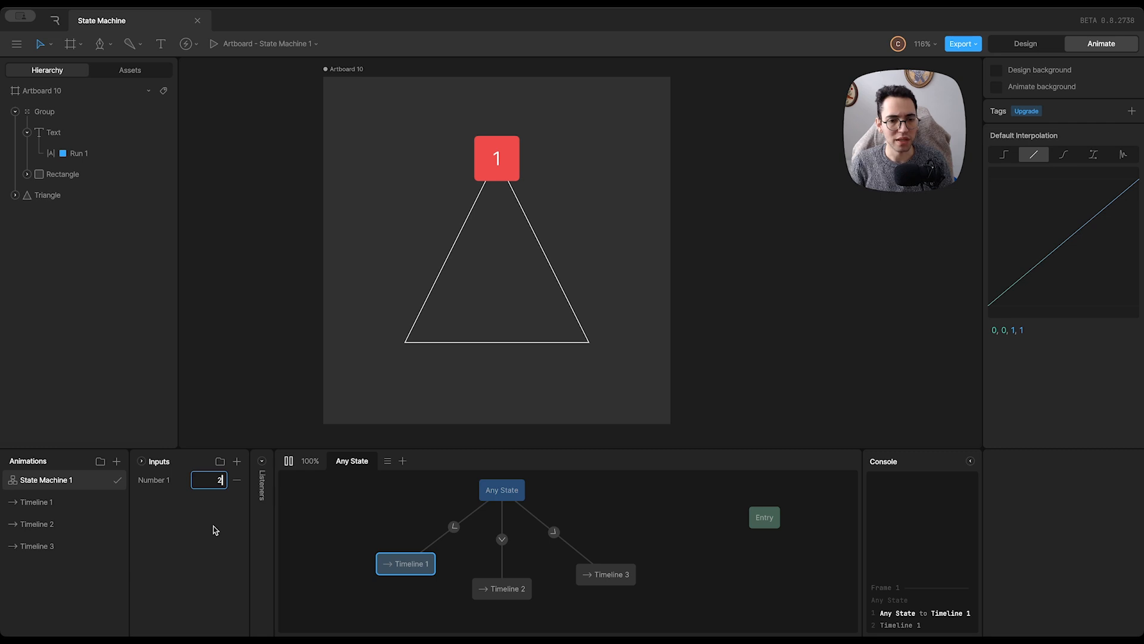
pyautogui.press('Return')
pyautogui.doubleClick(214, 480)
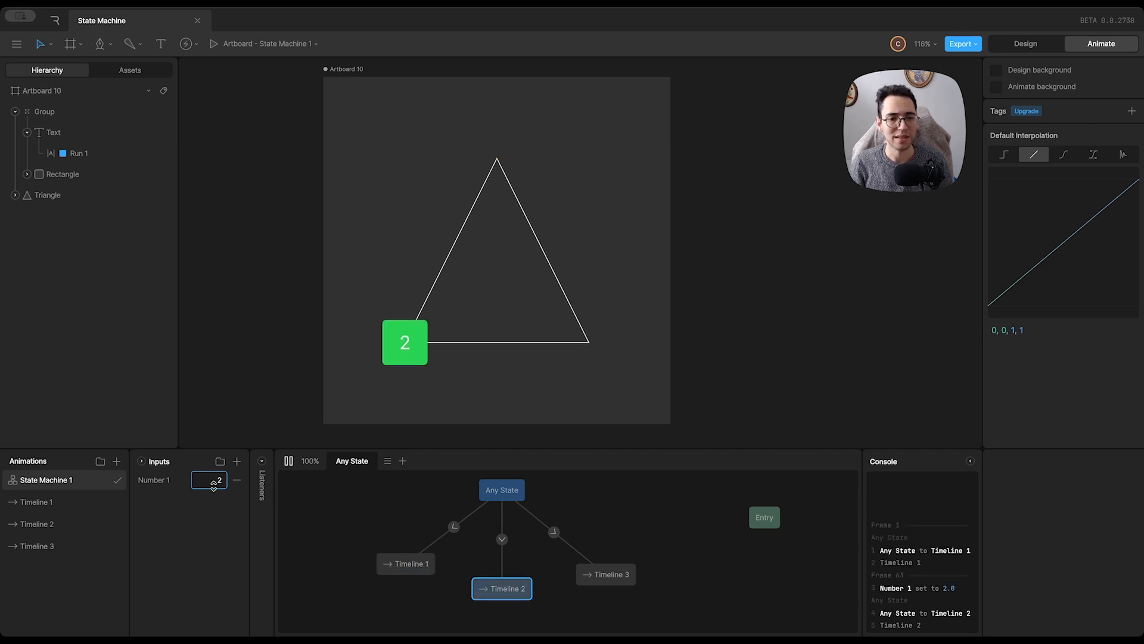
pyautogui.write('1')
pyautogui.press('Return')
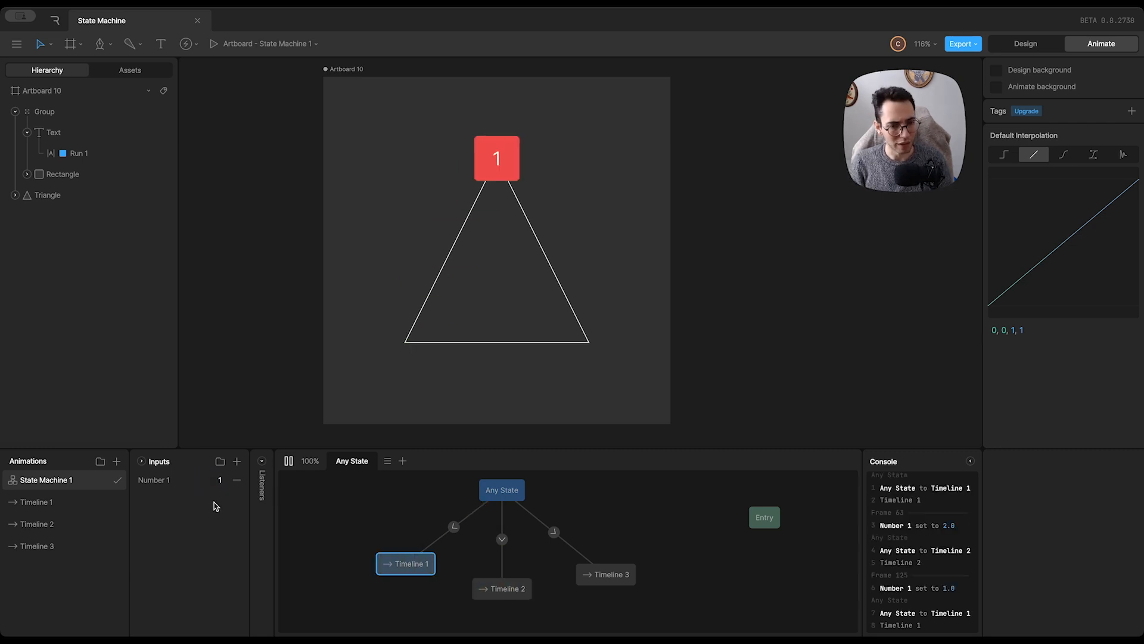
# Step: Test the transitions during playback by setting Number 1 to 3, then 2, then 3 again
pyautogui.doubleClick(216, 480)
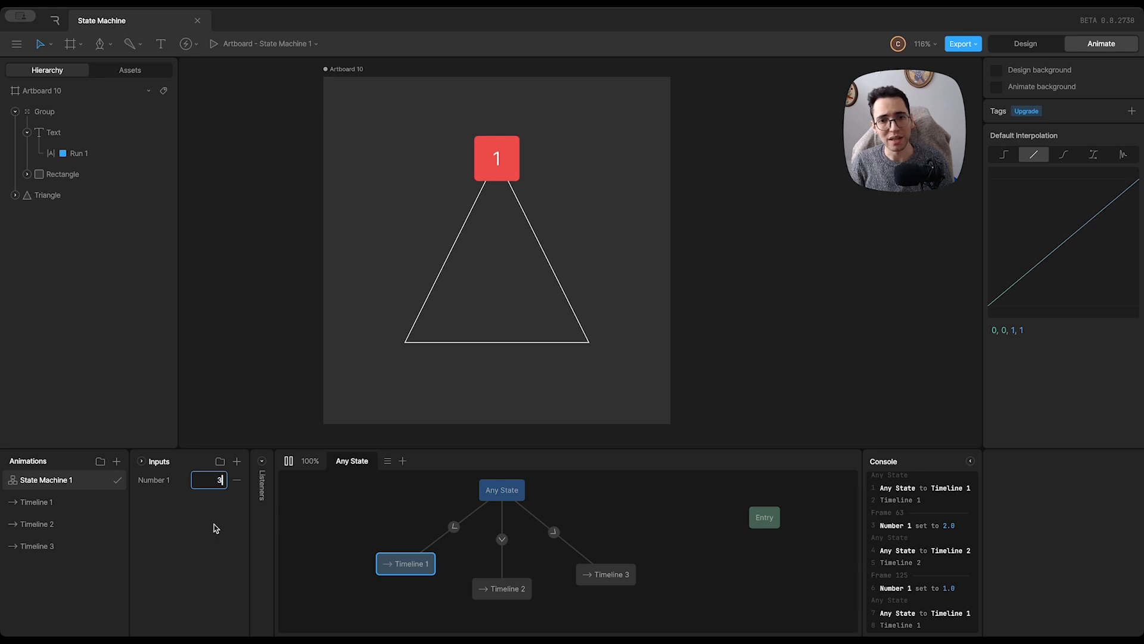
pyautogui.write('3')
pyautogui.press('Return')
pyautogui.doubleClick(214, 481)
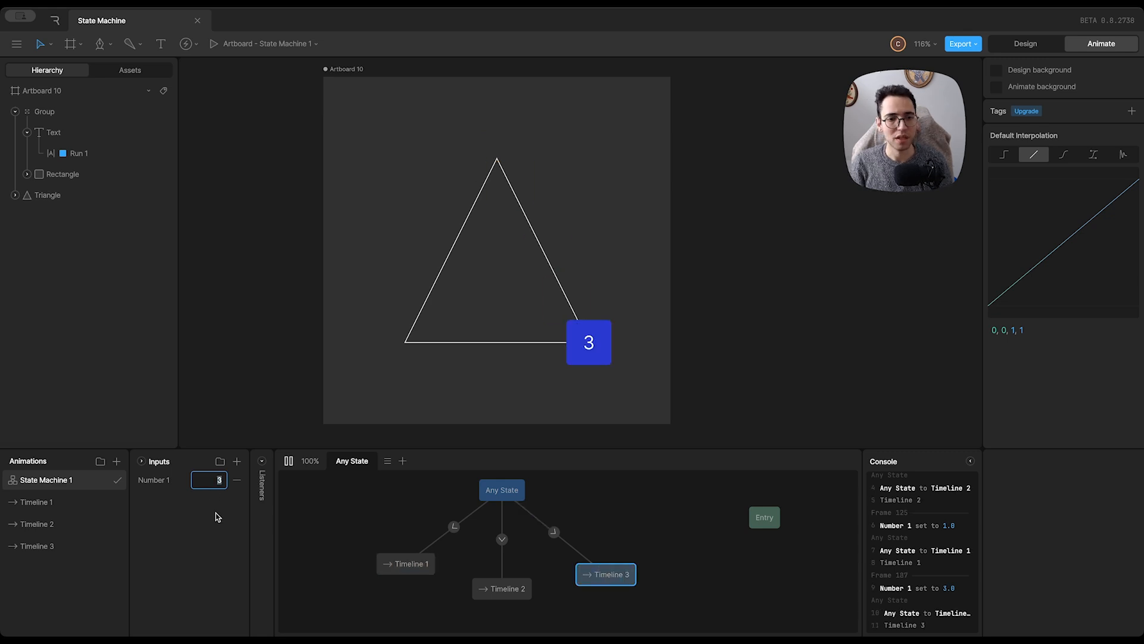
pyautogui.write('2')
pyautogui.press('Return')
pyautogui.doubleClick(215, 480)
pyautogui.write('3')
pyautogui.press('Return')
# Step: Continue the playback test by setting Number 1 to 1, then 3, then 2
pyautogui.doubleClick(214, 480)
pyautogui.write('1')
pyautogui.press('Return')
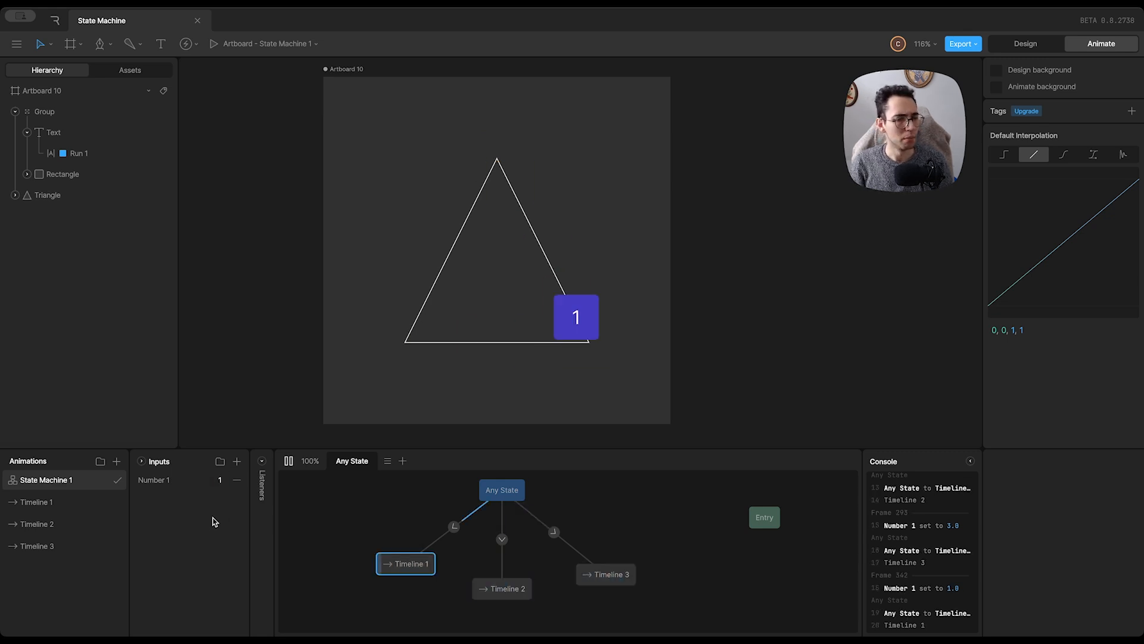
pyautogui.doubleClick(212, 480)
pyautogui.write('3')
pyautogui.press('Return')
pyautogui.doubleClick(215, 480)
pyautogui.write('2')
pyautogui.press('Return')
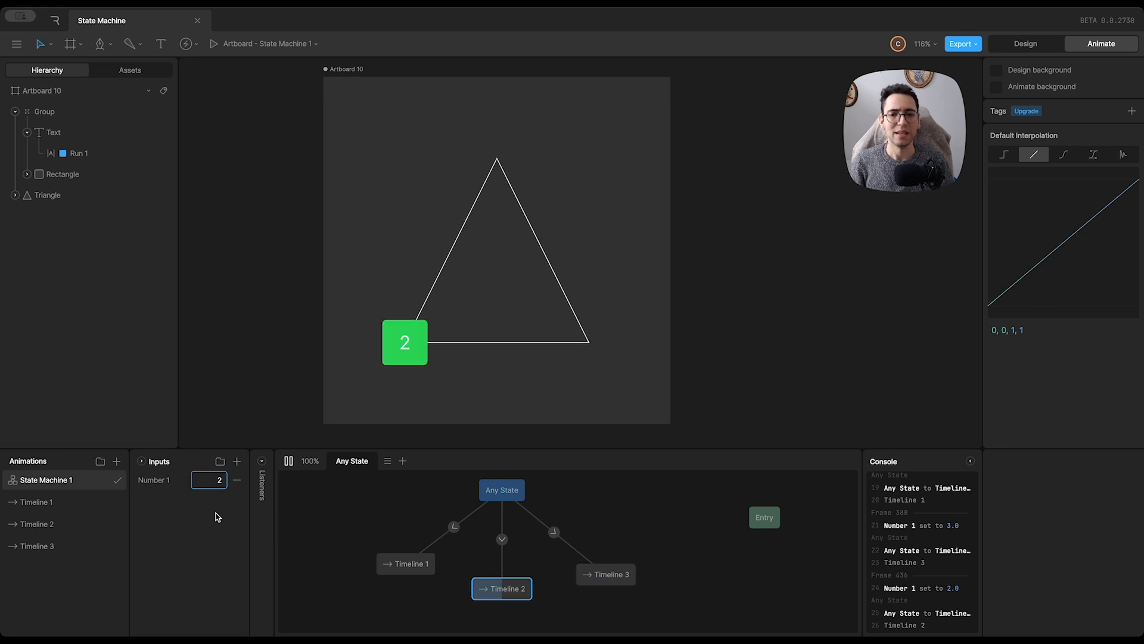
# Step: Examine the Any State transitions to Timeline 1 and Timeline 3, and the Group position keys in Timelines 1, 2 and 3
pyautogui.click(453, 526)
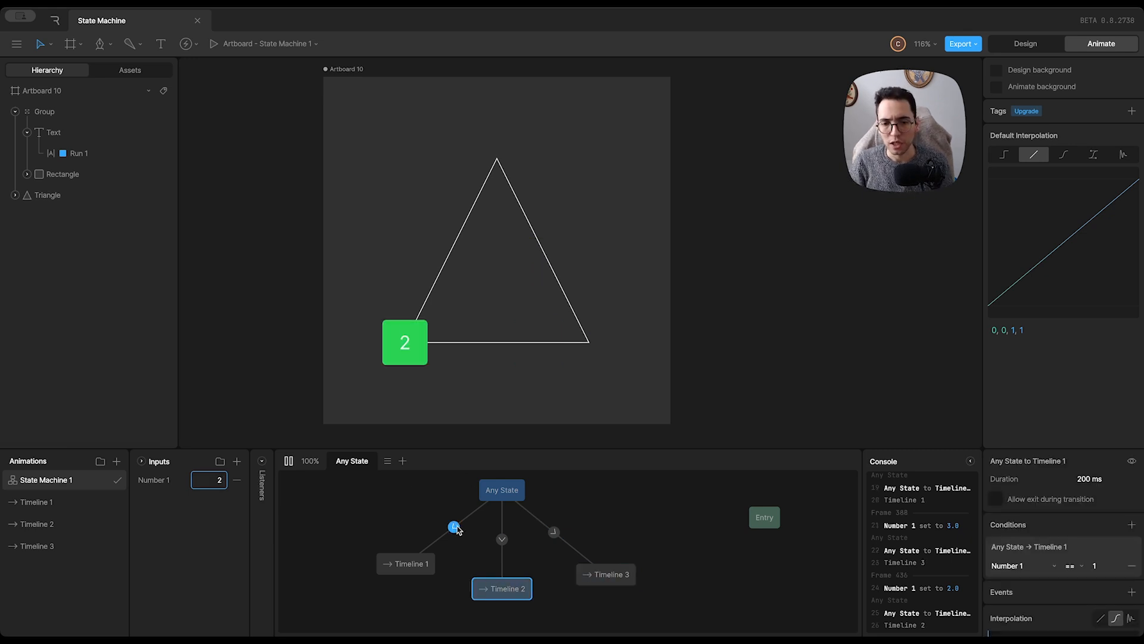
pyautogui.click(554, 532)
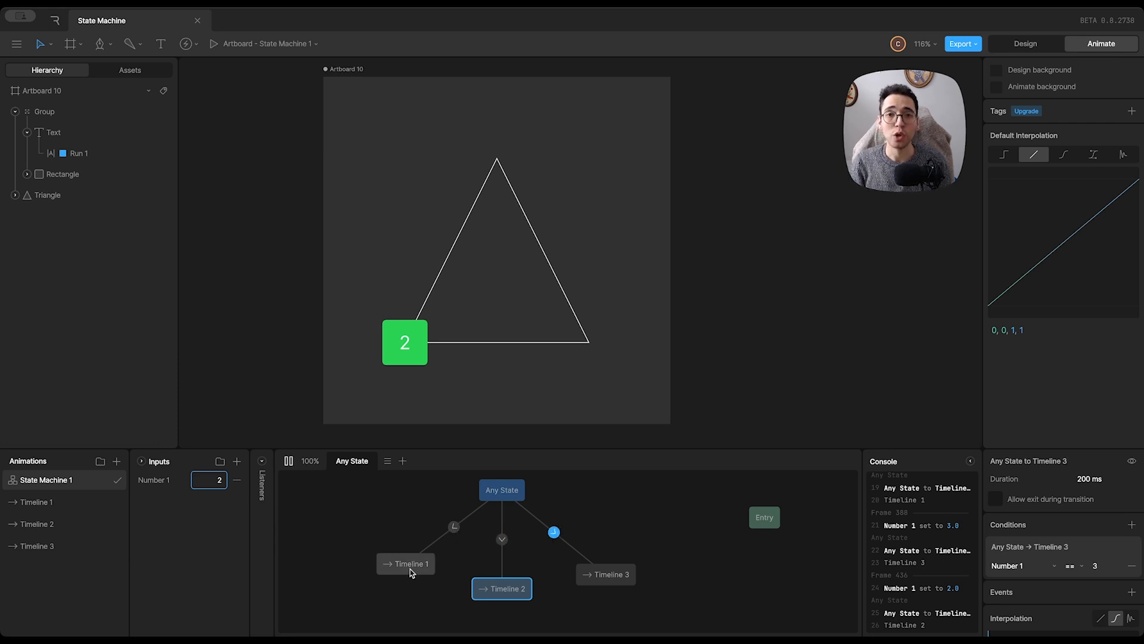
pyautogui.click(84, 504)
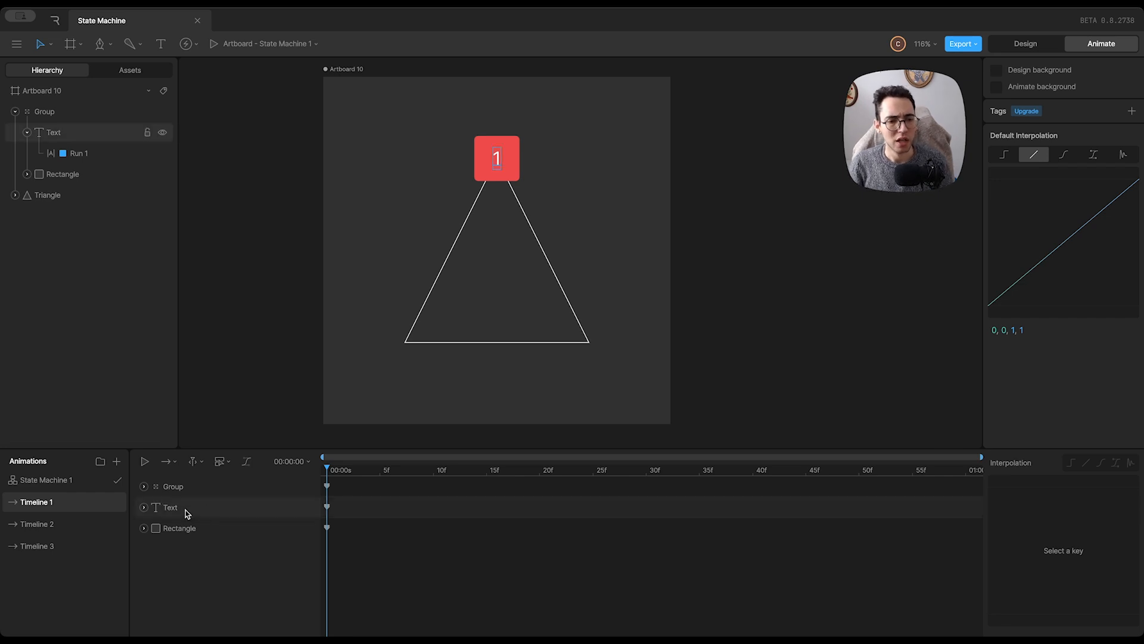
pyautogui.click(144, 487)
pyautogui.click(144, 486)
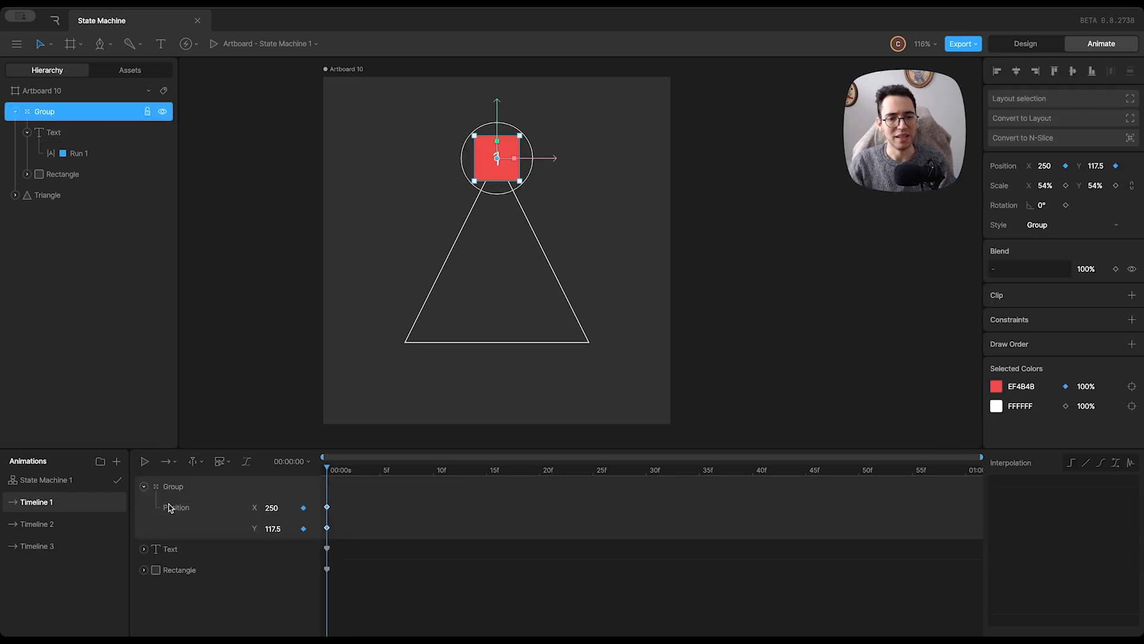
pyautogui.click(60, 527)
pyautogui.click(144, 487)
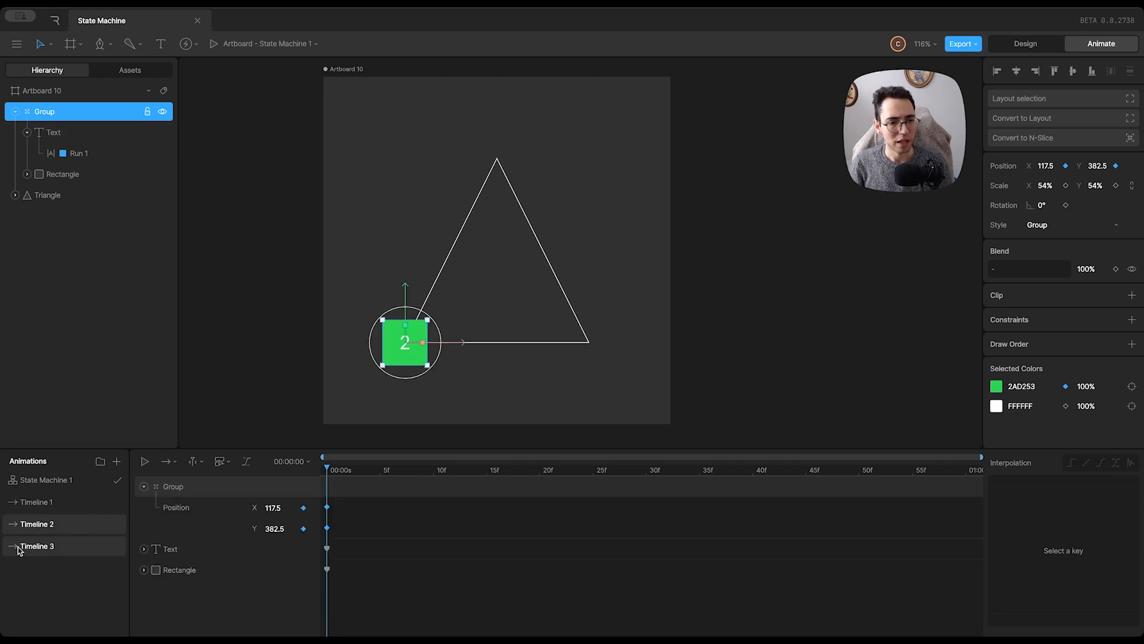
pyautogui.click(63, 541)
pyautogui.click(144, 486)
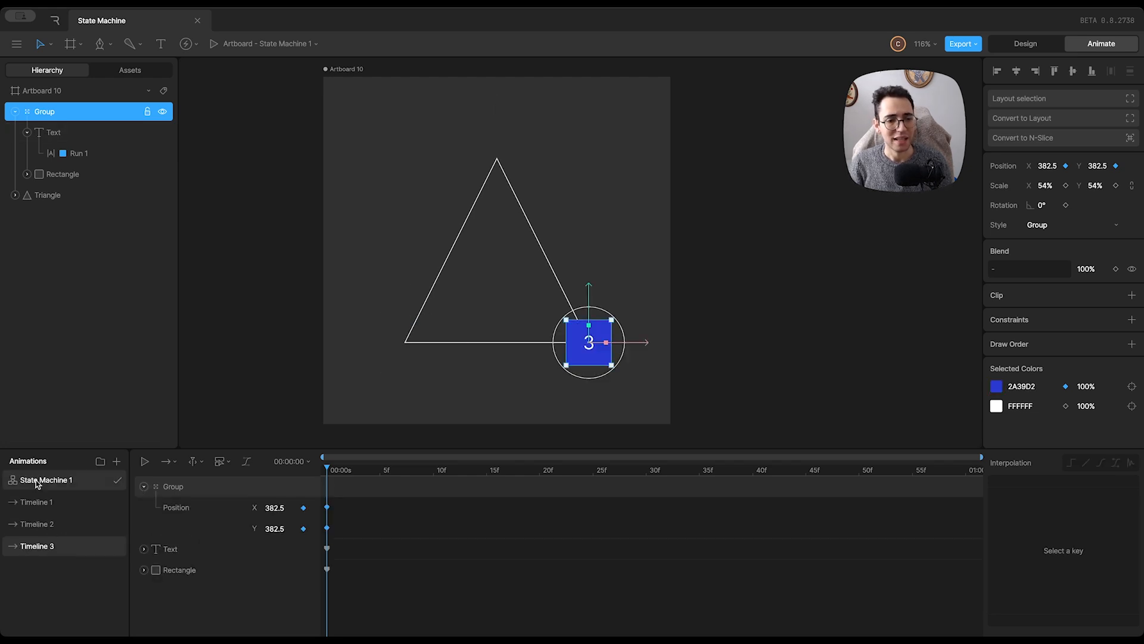
# Step: Open State Machine 1 and review the shared duration, conditions and interpolation of its three Any State transitions
pyautogui.click(37, 480)
pyautogui.moveTo(596, 523); pyautogui.dragTo(414, 548)
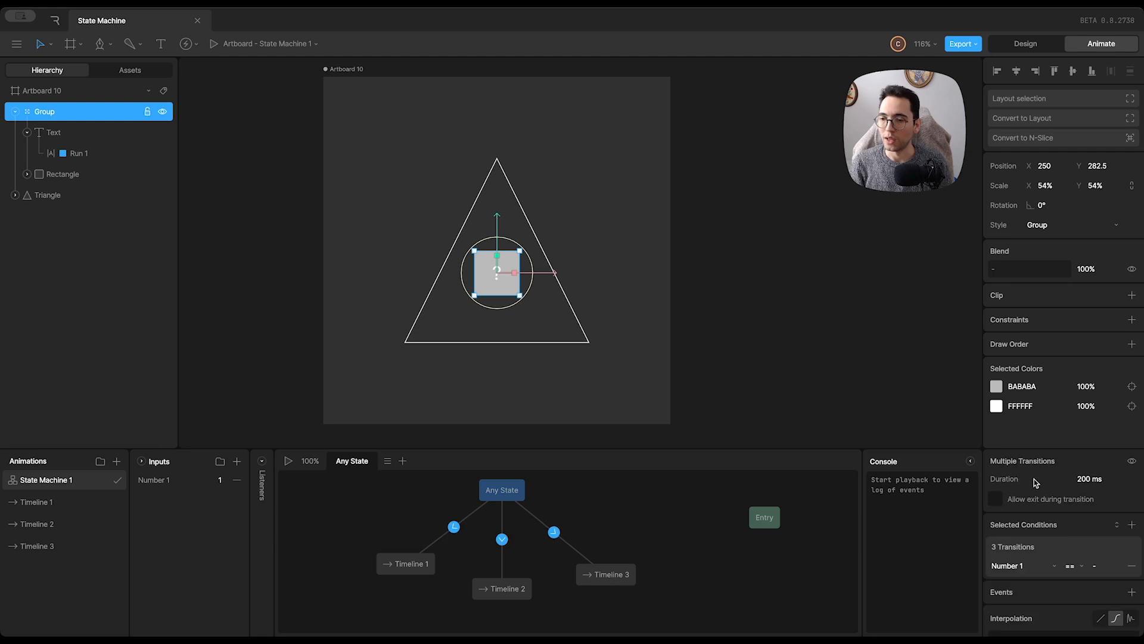
pyautogui.scroll(-3, 1036, 478)
pyautogui.scroll(-2, 1036, 478)
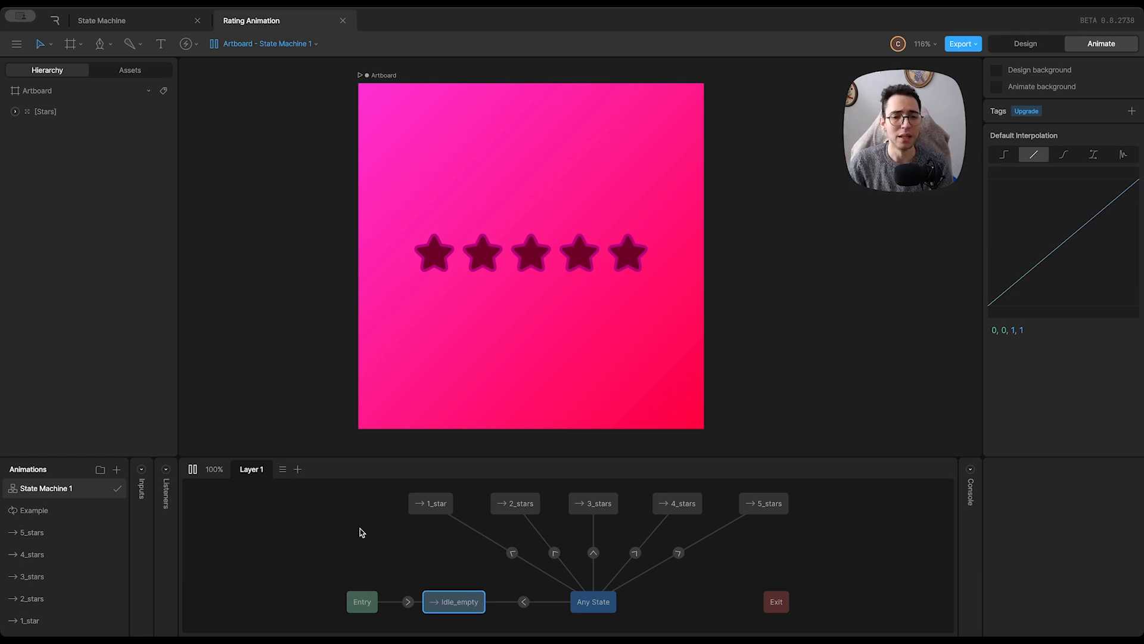
# Step: Test the Rating Animation state machine during playback by choosing star 2, then 3, 4, 1 and 5 on the artboard
pyautogui.hscroll(3, 361, 531)
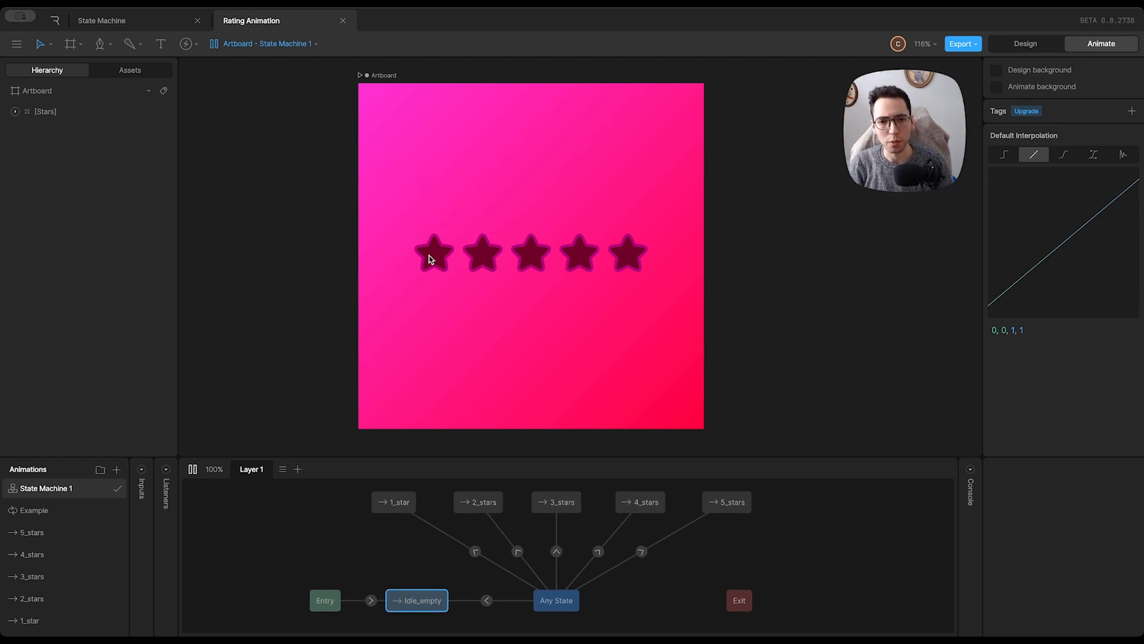
pyautogui.click(481, 255)
pyautogui.click(532, 262)
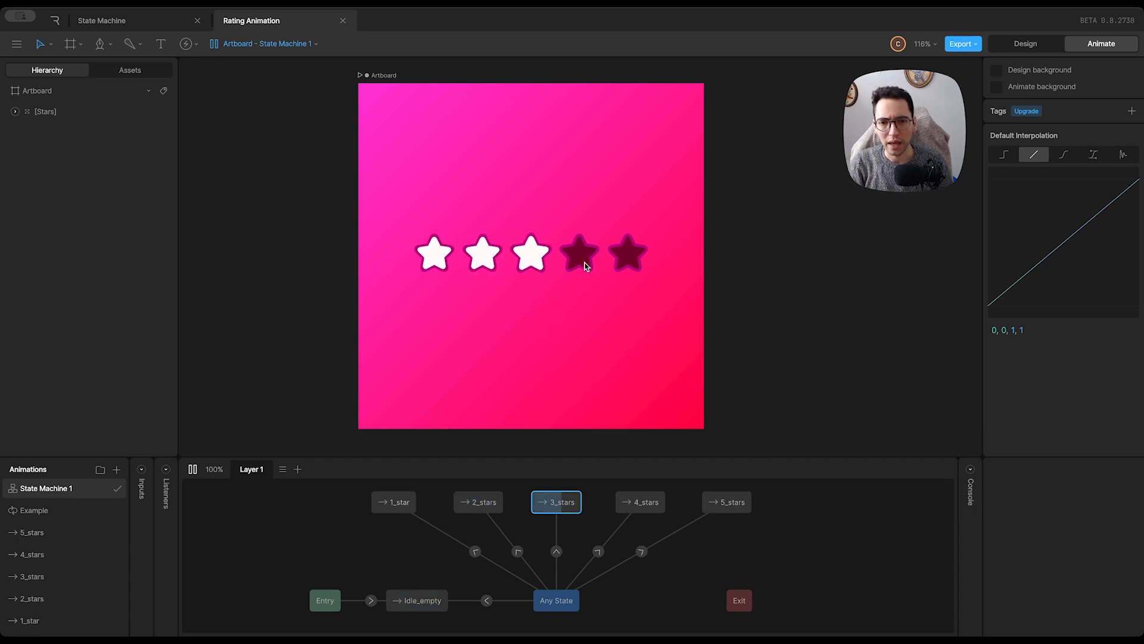
pyautogui.click(583, 262)
pyautogui.click(435, 256)
pyautogui.click(621, 262)
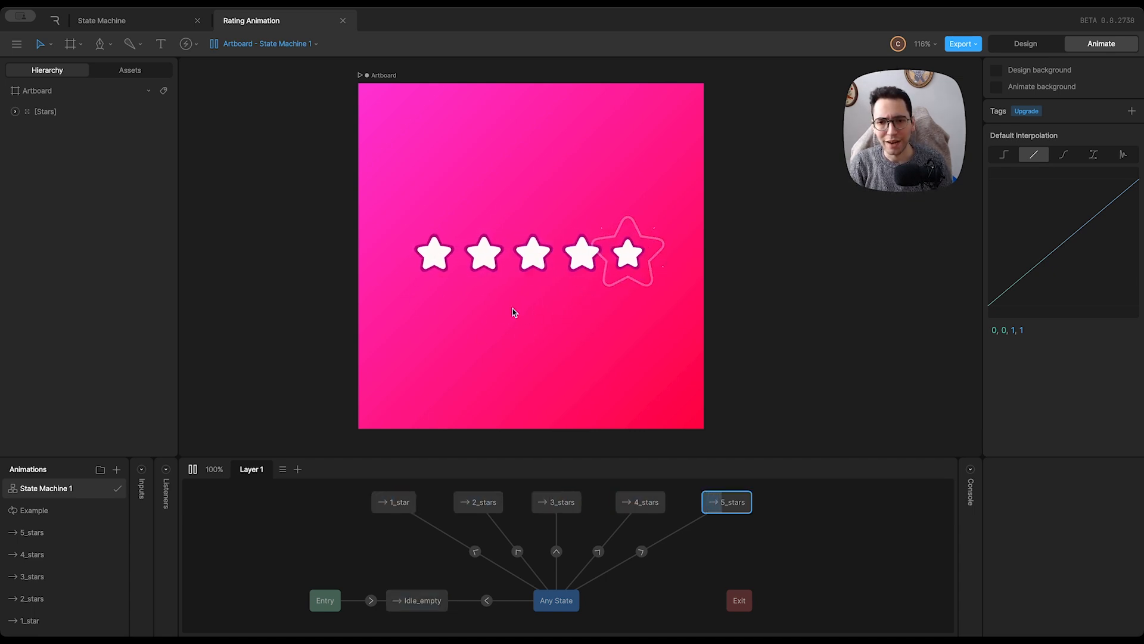
# Step: Continue testing the ratings by choosing stars 2, 4 and 5, then stars 1 through 5 in ascending order
pyautogui.click(486, 265)
pyautogui.click(580, 262)
pyautogui.click(623, 265)
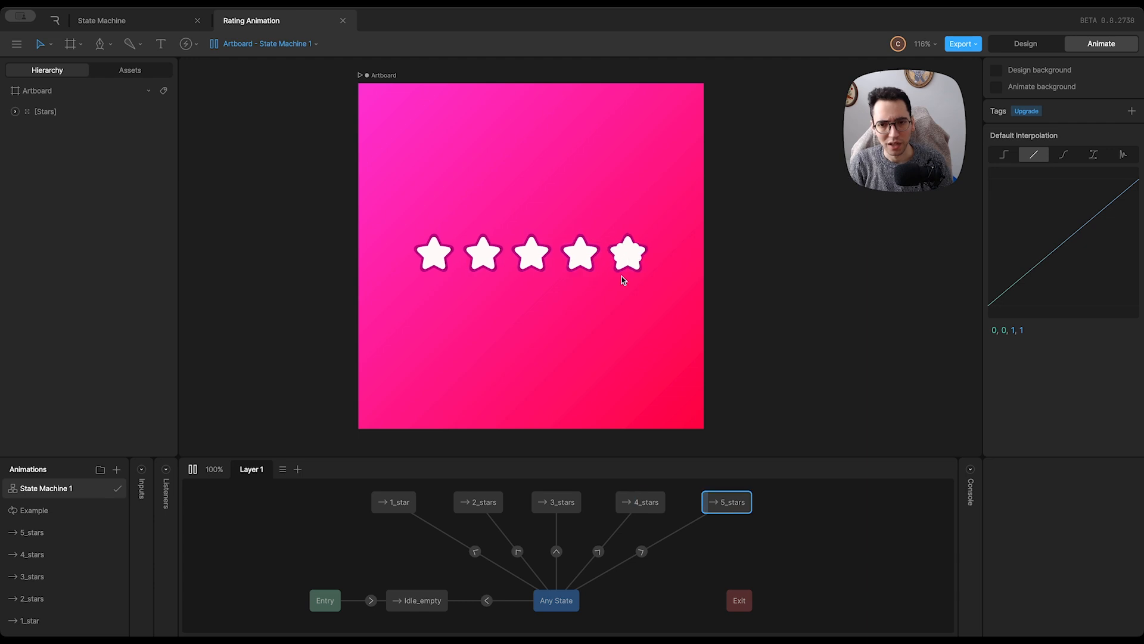
pyautogui.click(435, 255)
pyautogui.click(482, 257)
pyautogui.click(530, 260)
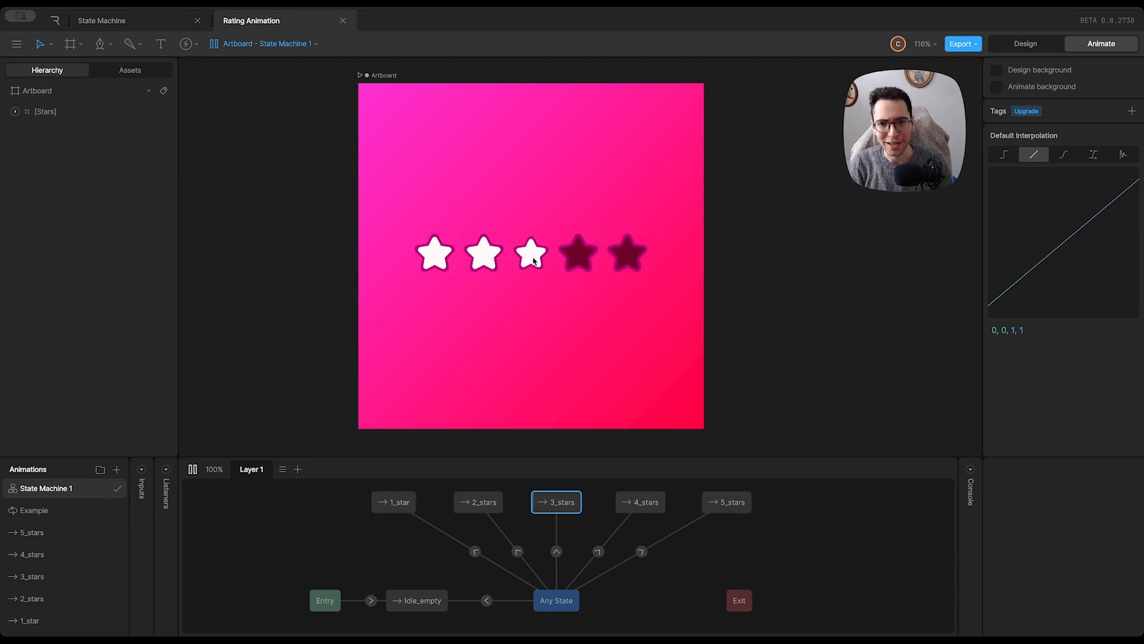
pyautogui.click(579, 263)
pyautogui.click(625, 265)
# Step: Test ratings 1 and 2, then 5 down to 1, then 2 and 3, and stop the state machine playback
pyautogui.click(435, 255)
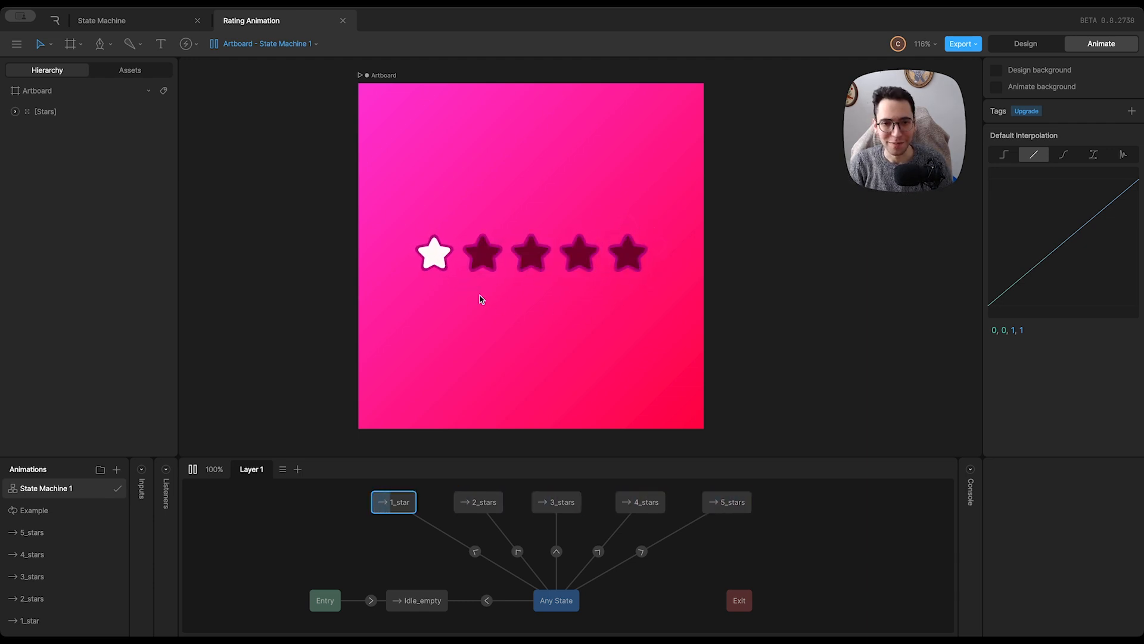
pyautogui.click(482, 262)
pyautogui.click(623, 263)
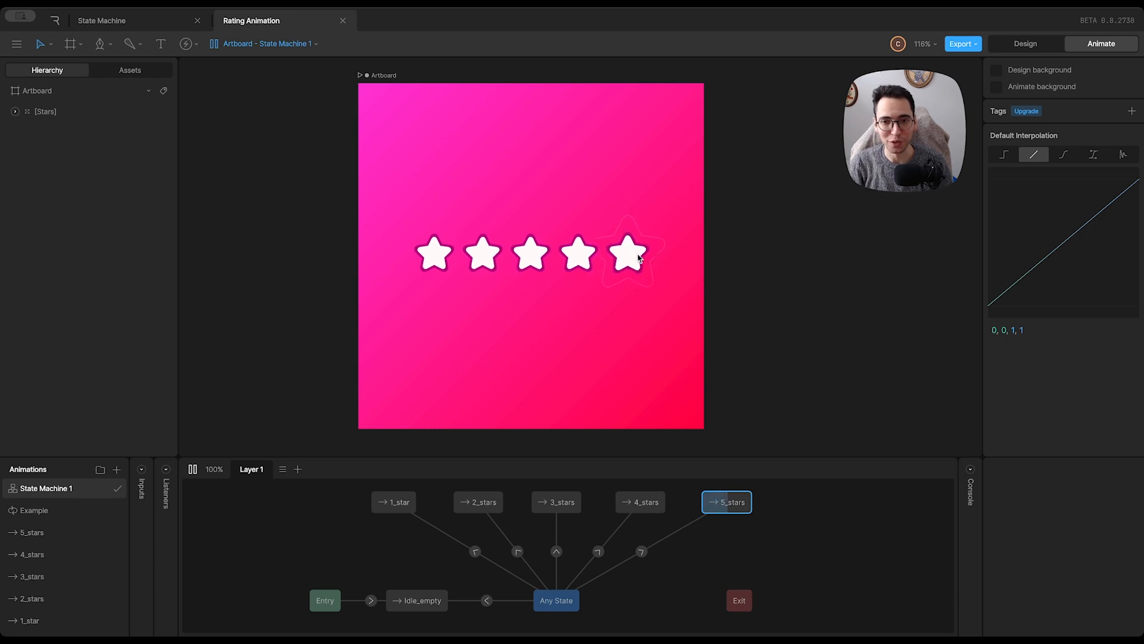
pyautogui.click(586, 262)
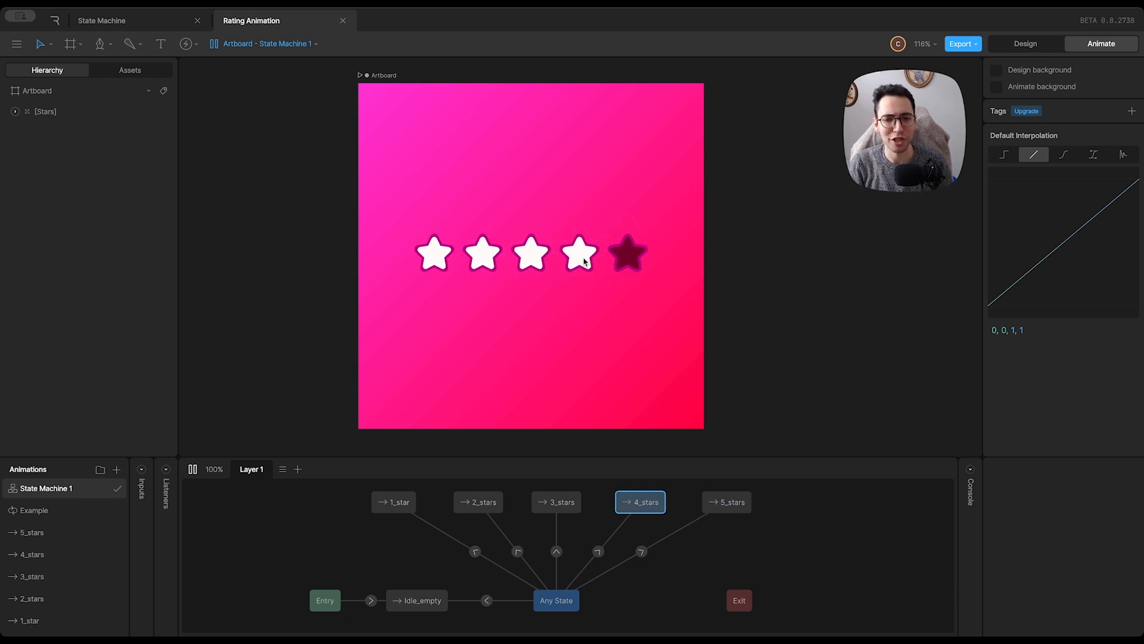
pyautogui.click(528, 261)
pyautogui.click(483, 262)
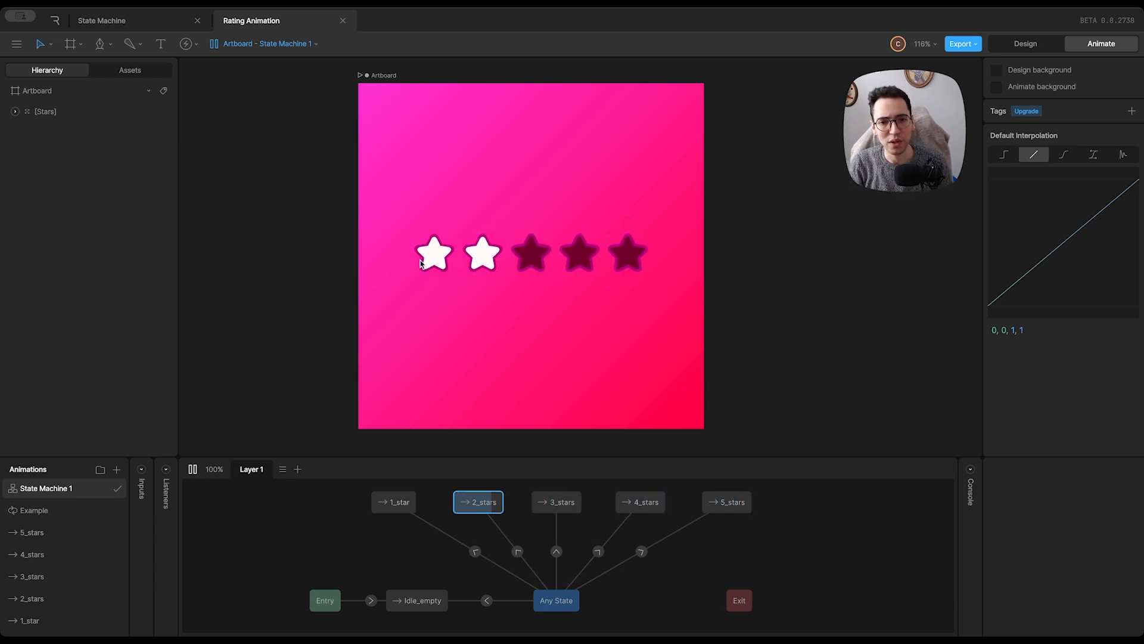
pyautogui.click(435, 265)
pyautogui.click(483, 262)
pyautogui.click(530, 262)
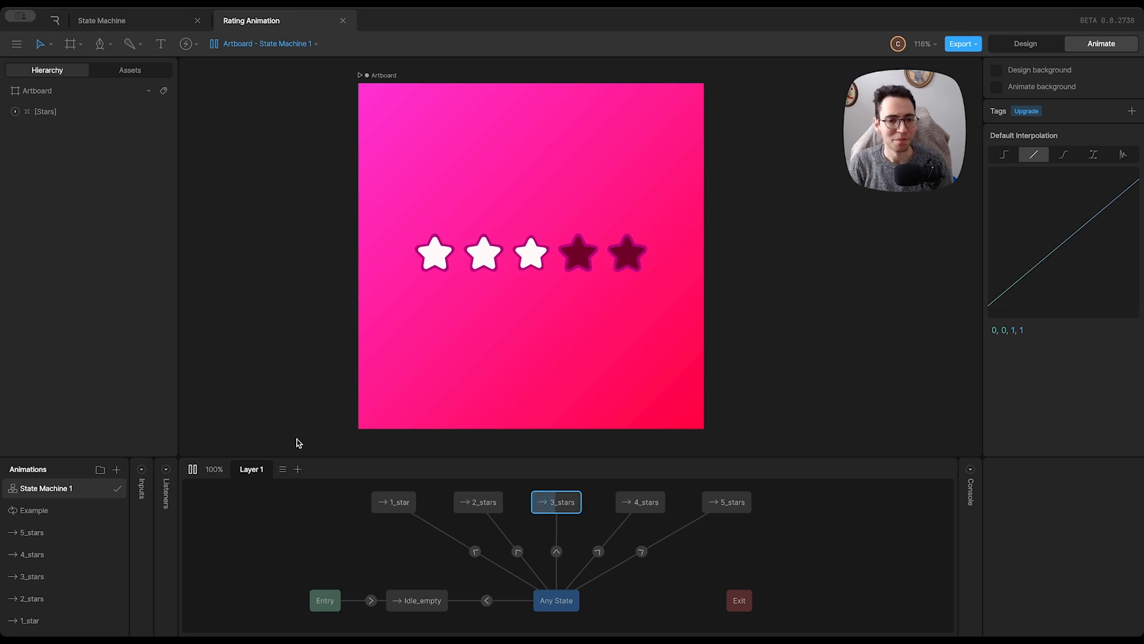
pyautogui.click(193, 470)
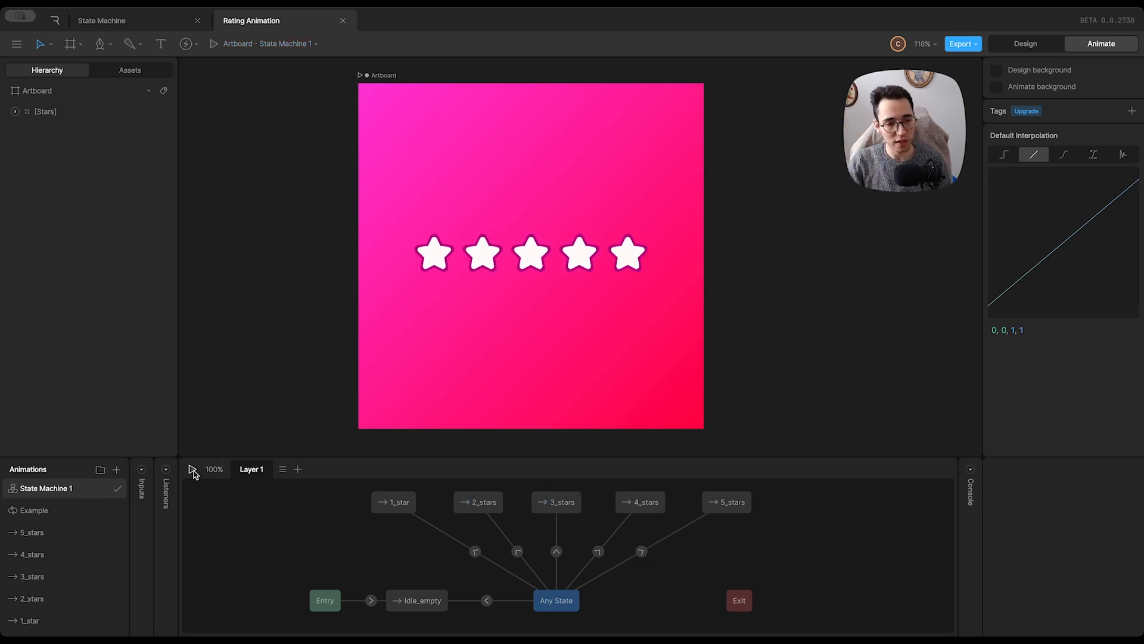
# Step: Preview the 1_star, 2_stars, 3_stars, 4_stars and 5_stars timelines and examine the star keys in 5_stars
pyautogui.scroll(-1, 65, 536)
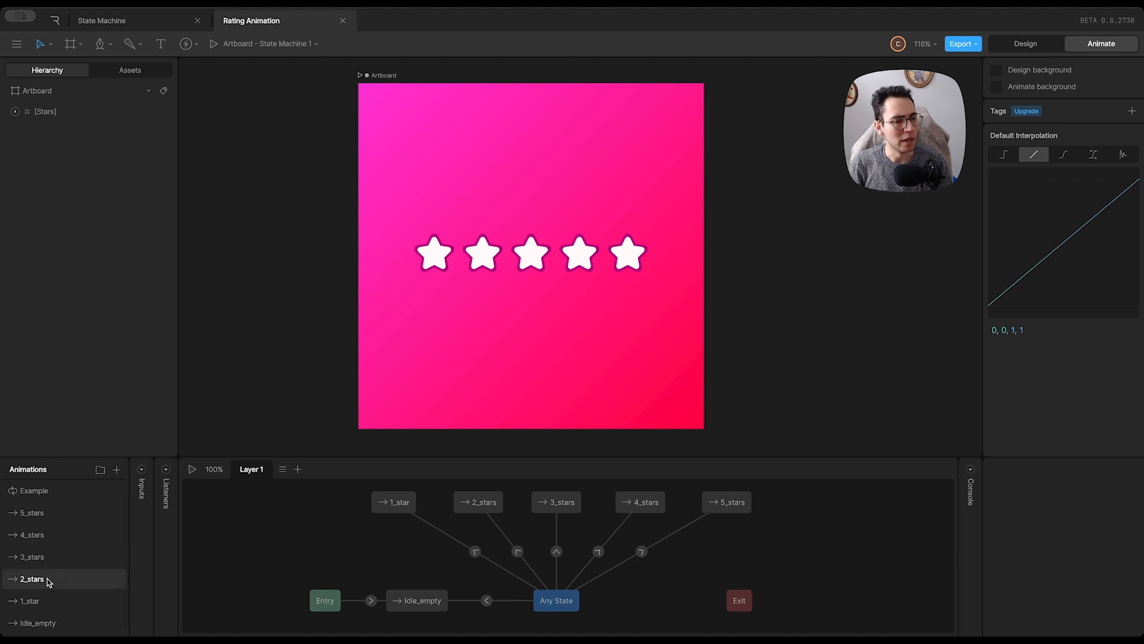
pyautogui.click(30, 600)
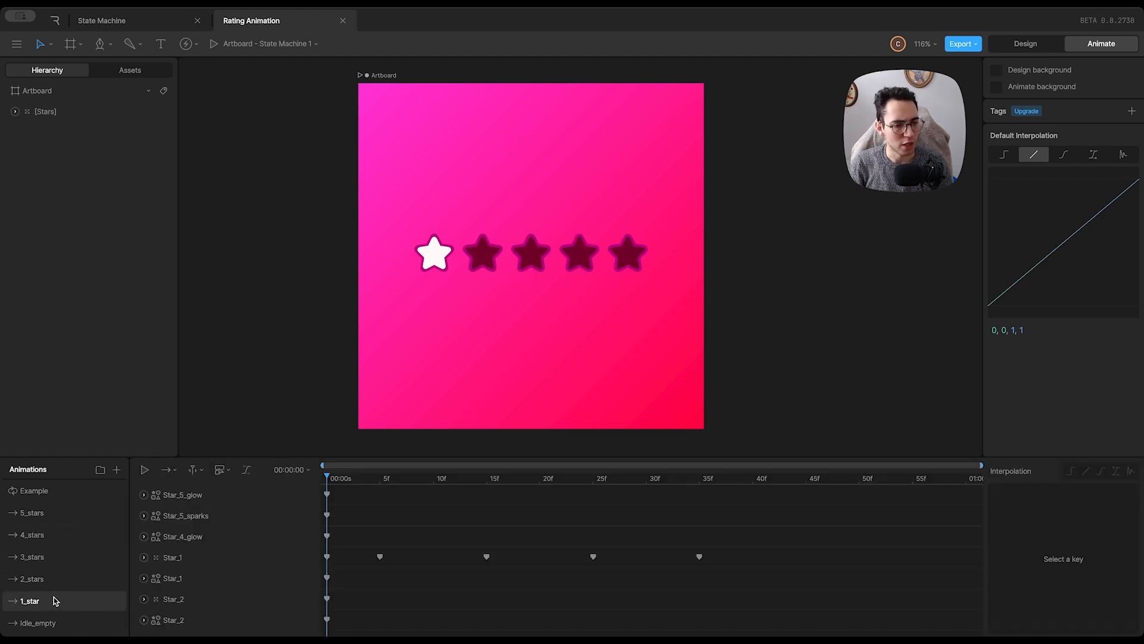
pyautogui.press('space')
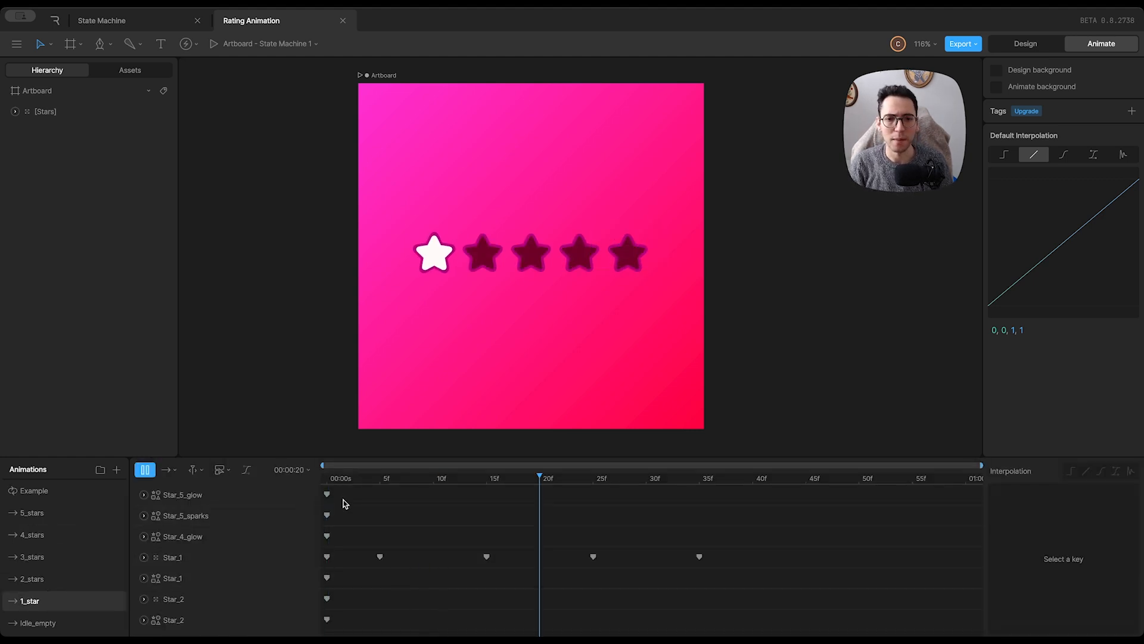
pyautogui.click(49, 579)
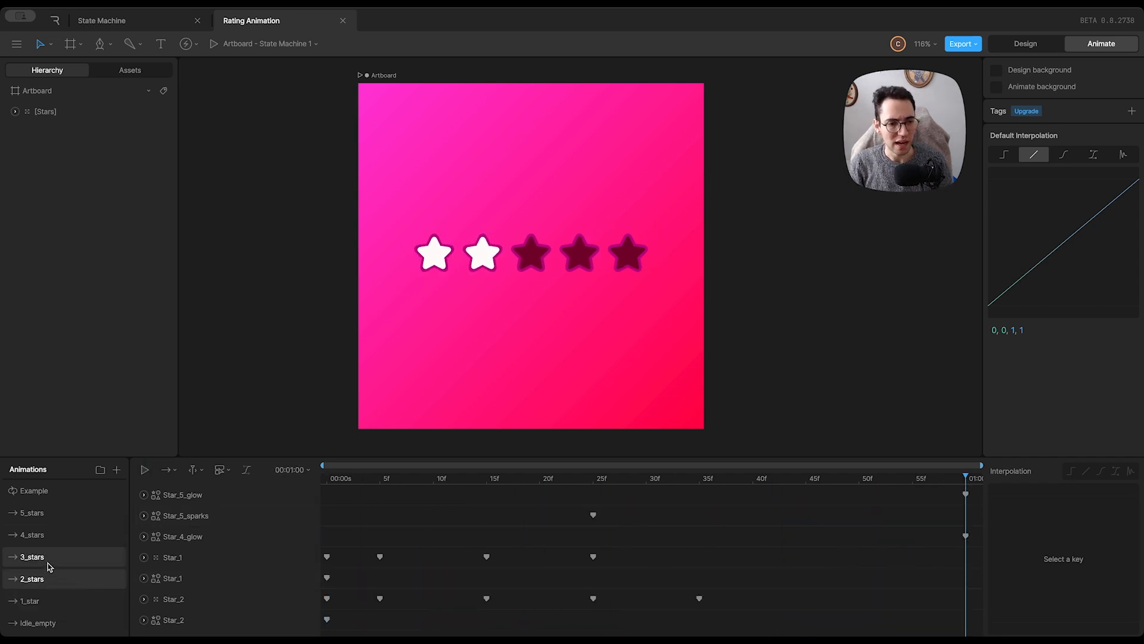
pyautogui.click(68, 557)
pyautogui.click(66, 537)
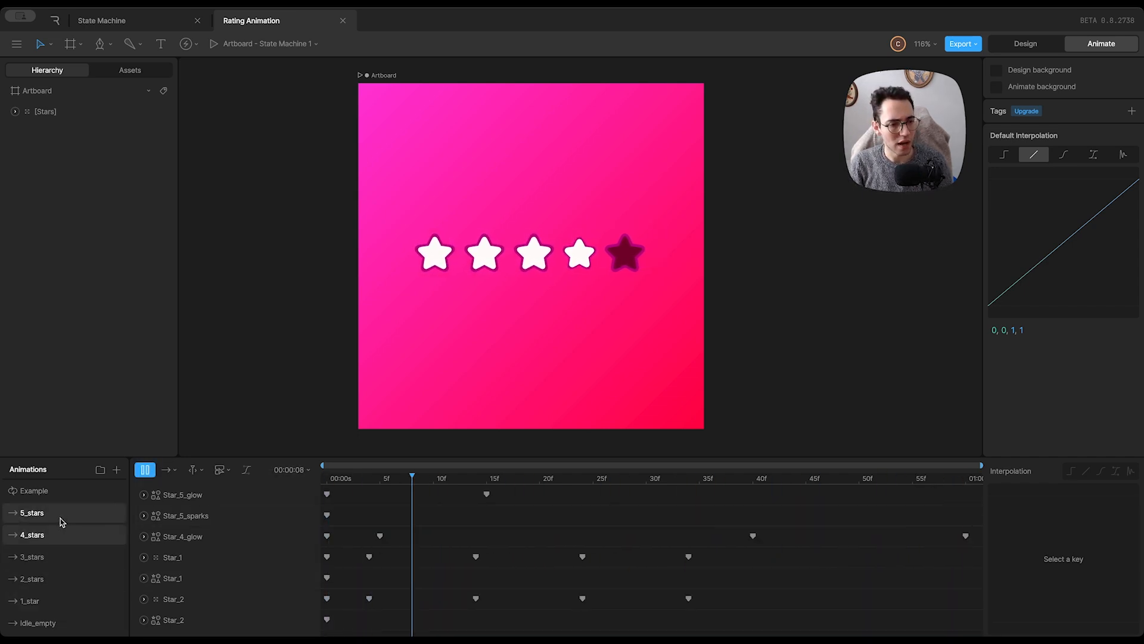
pyautogui.click(60, 519)
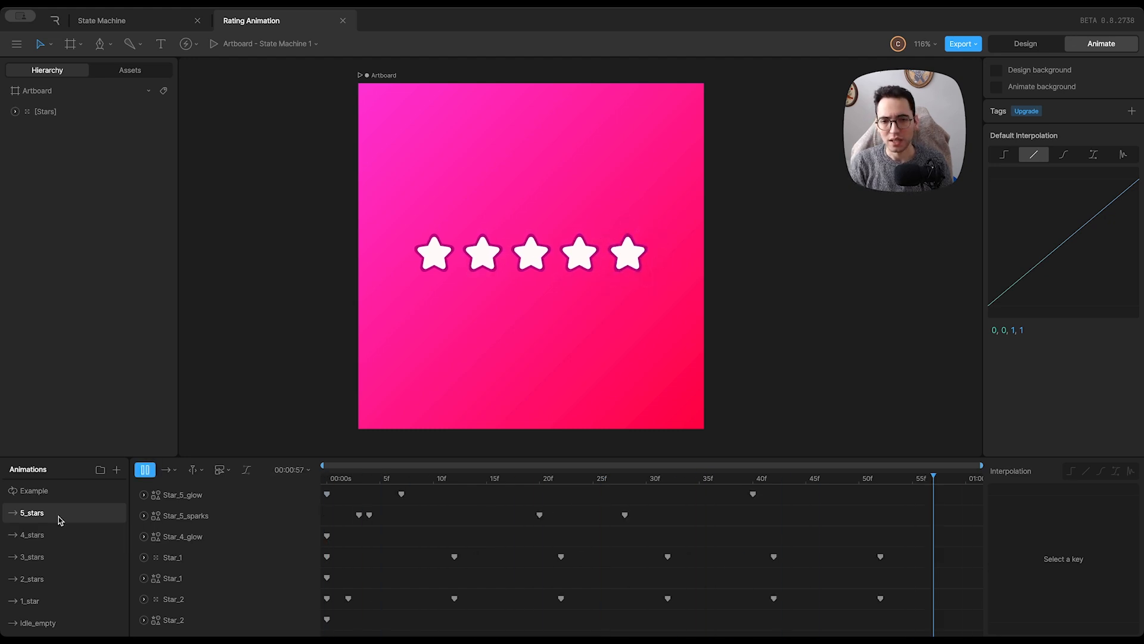
pyautogui.scroll(-4, 424, 567)
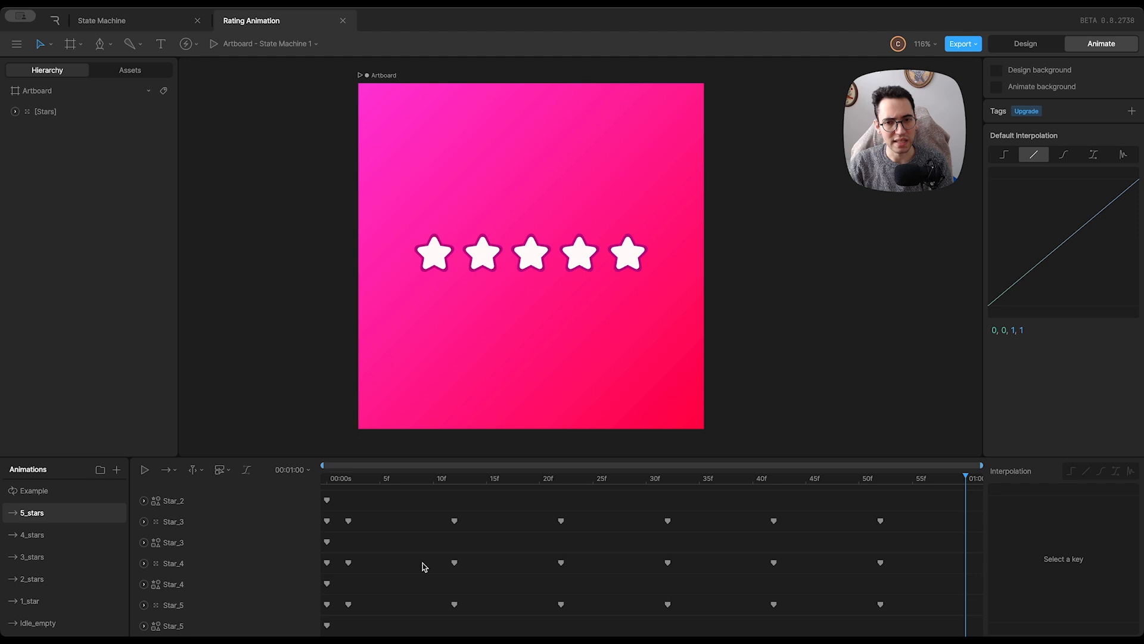
pyautogui.scroll(1, 69, 578)
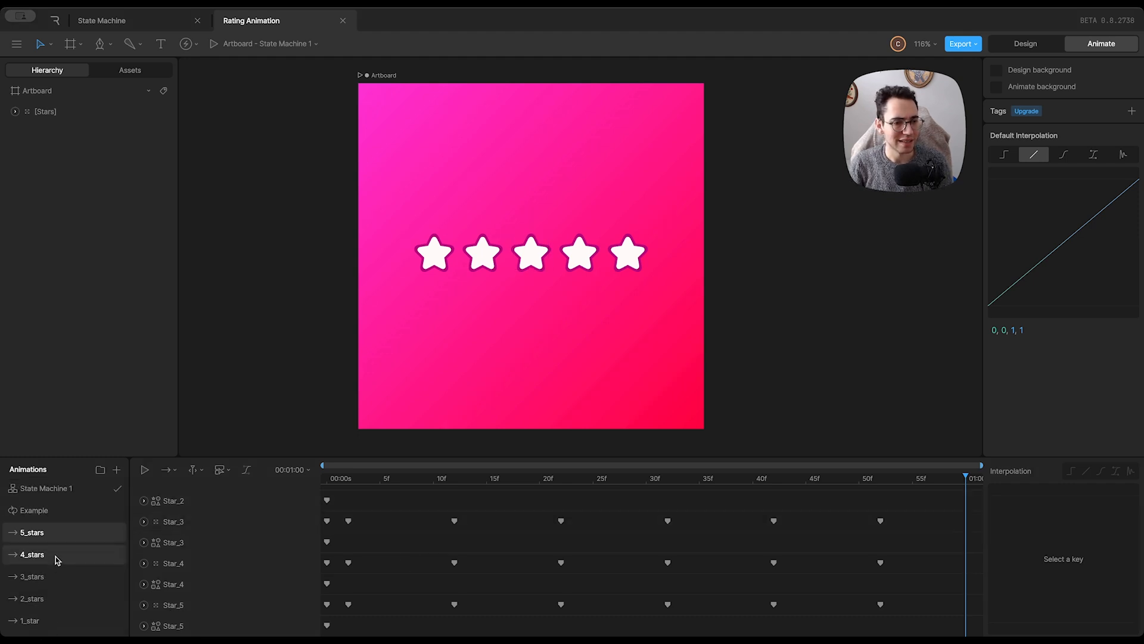
# Step: Return to State Machine 1, reveal its inputs and listeners, and inspect the rating input with playback stopped
pyautogui.click(47, 488)
pyautogui.click(192, 471)
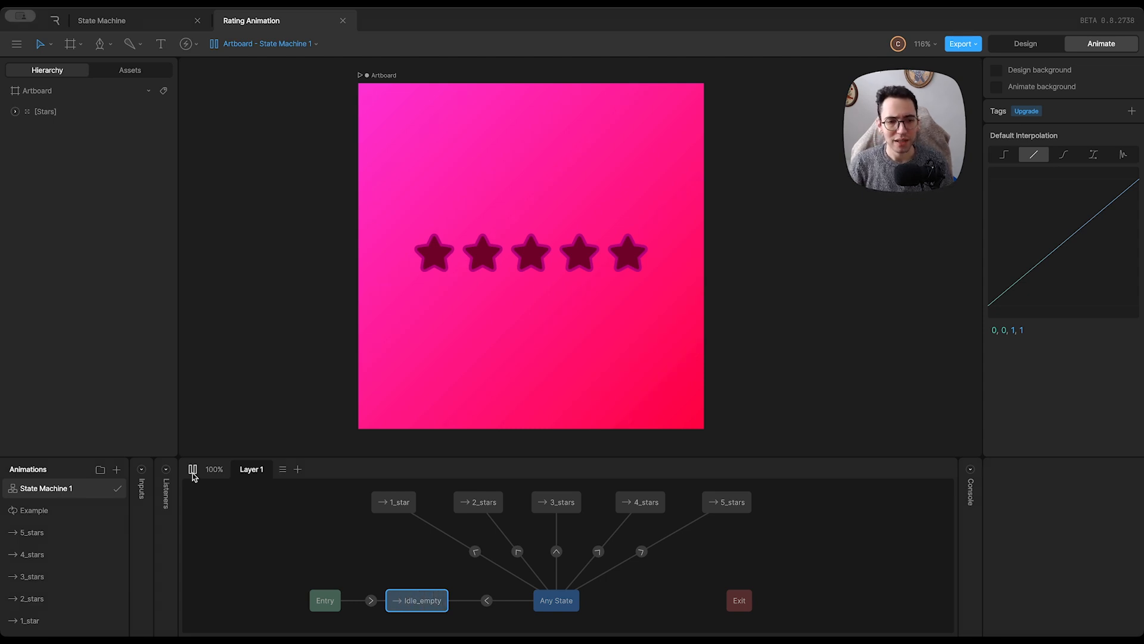
pyautogui.click(143, 470)
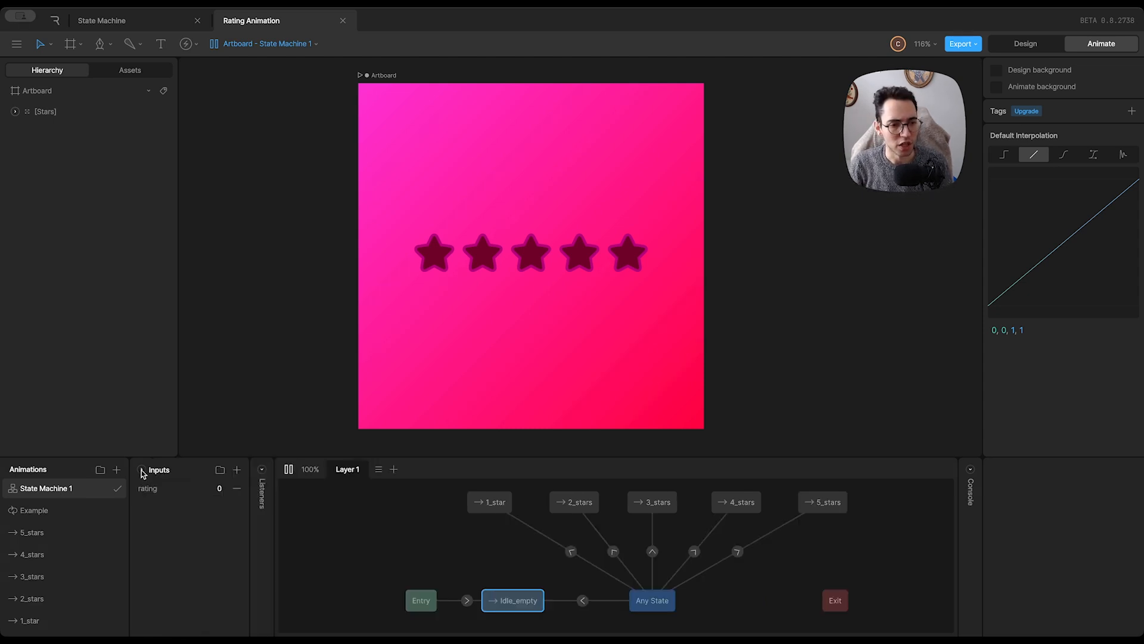
pyautogui.click(263, 470)
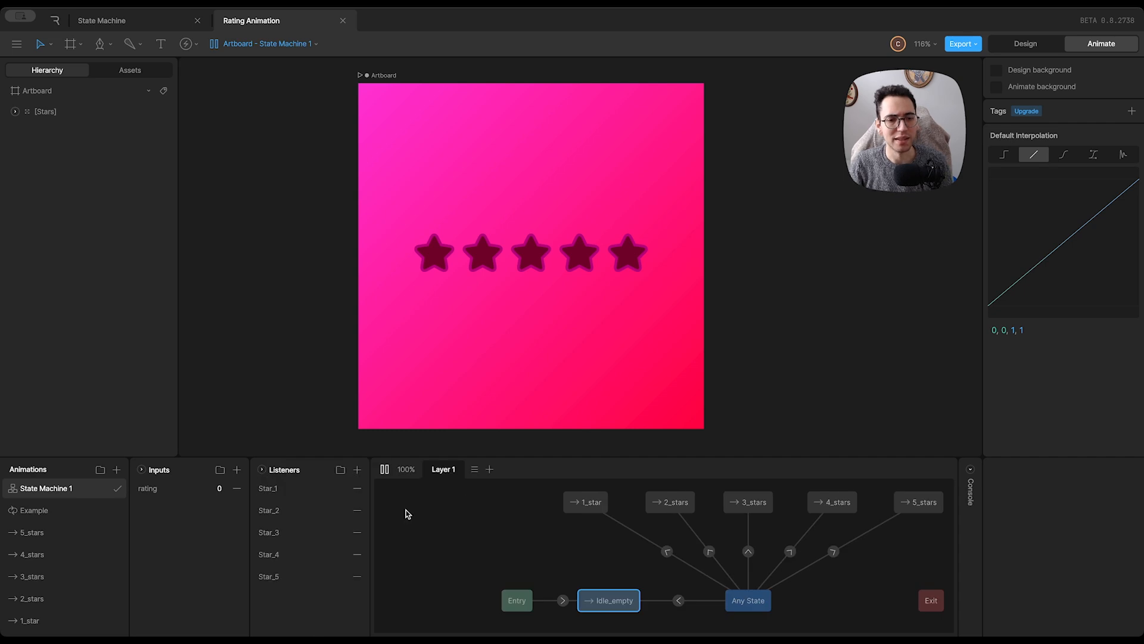
pyautogui.click(384, 471)
pyautogui.click(159, 493)
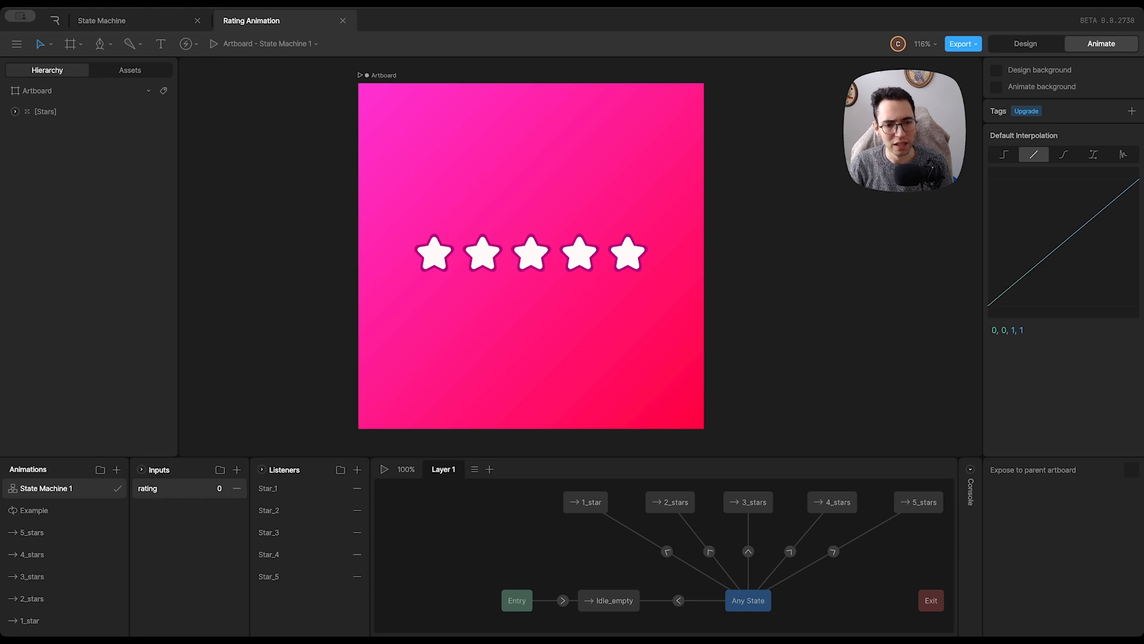
# Step: Examine the Pointer Down action and rating value assigned in each listener from Star_1 to Star_5
pyautogui.click(286, 488)
pyautogui.click(289, 513)
pyautogui.click(289, 532)
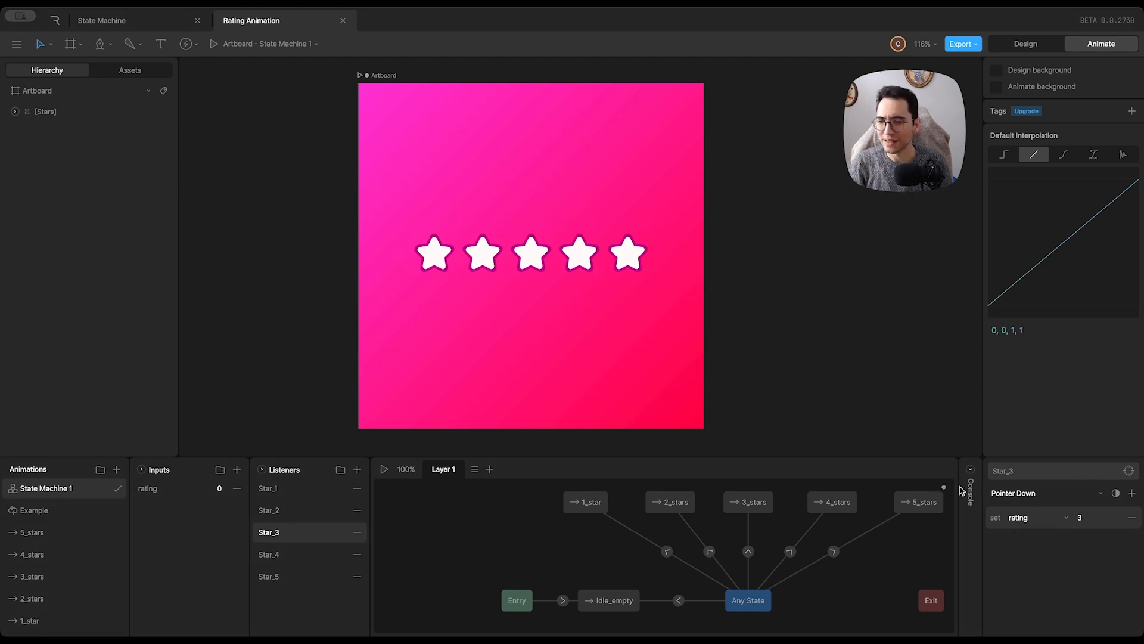
pyautogui.click(292, 490)
pyautogui.click(292, 512)
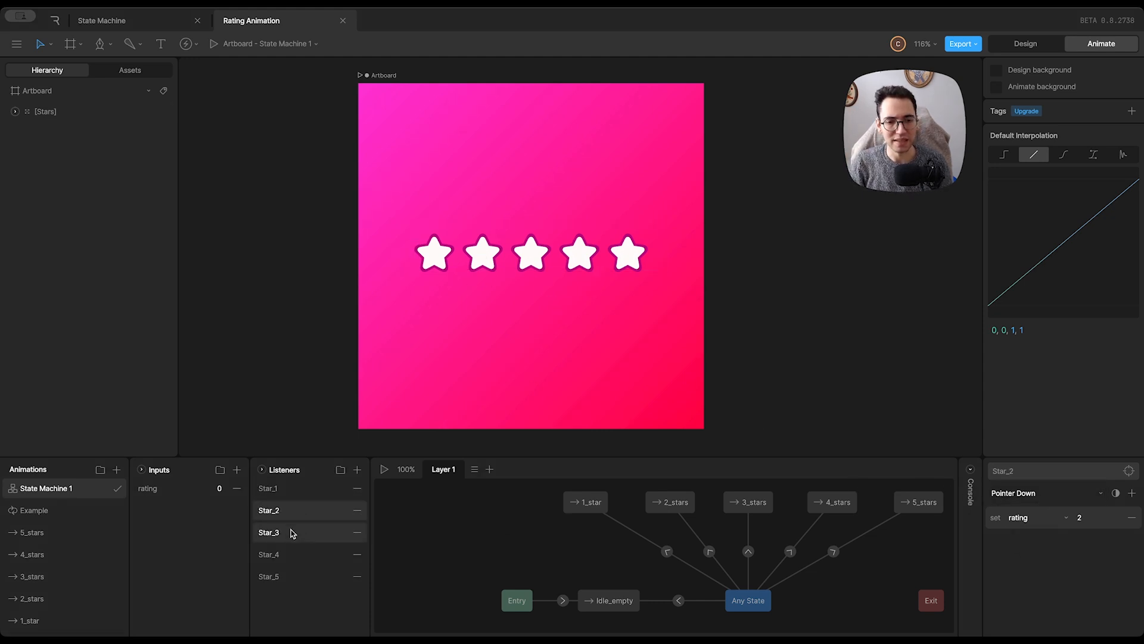
pyautogui.click(289, 533)
pyautogui.click(289, 555)
pyautogui.click(289, 576)
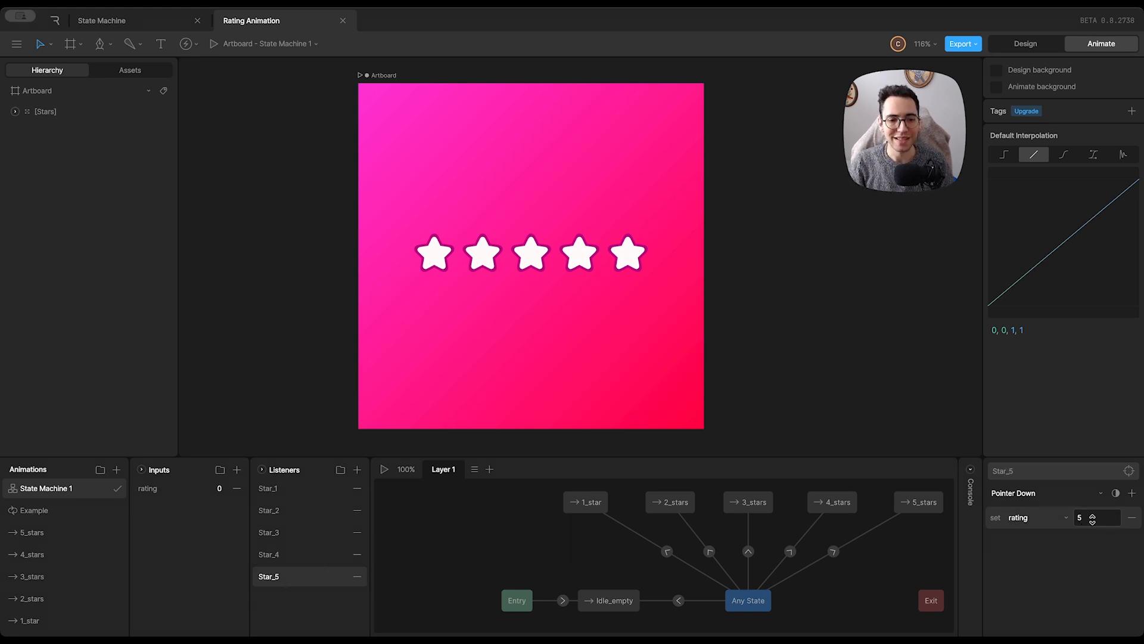
# Step: Start playback and check the rating conditions on the Any State transitions to 1_star, 2_stars and 3_stars
pyautogui.moveTo(598, 557); pyautogui.dragTo(525, 557)
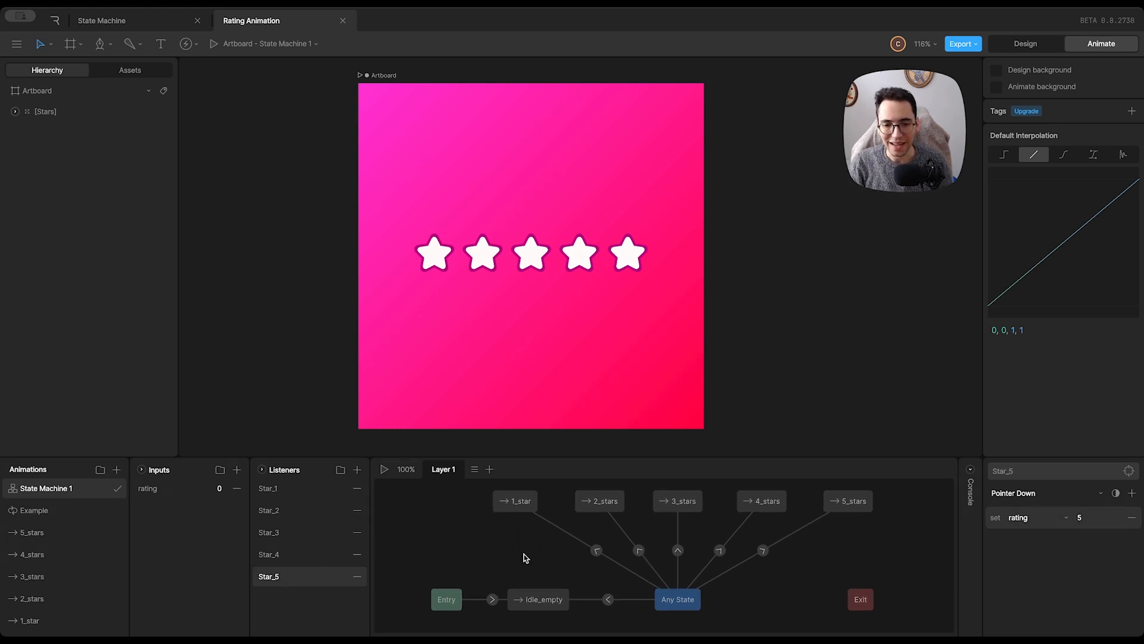
pyautogui.click(384, 470)
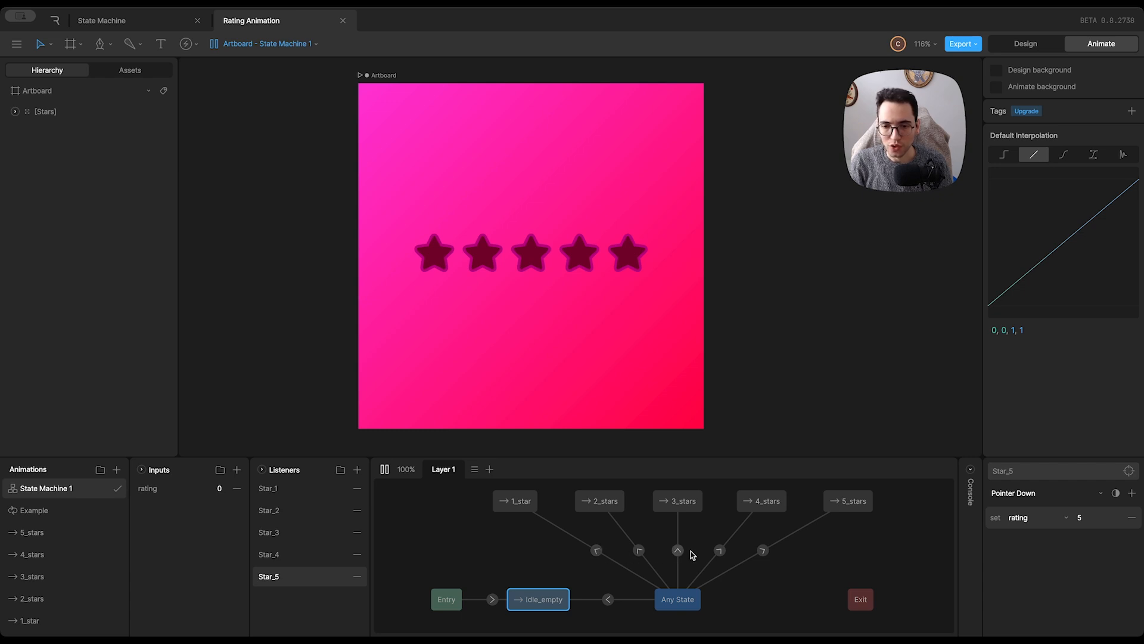
pyautogui.click(522, 501)
pyautogui.click(596, 551)
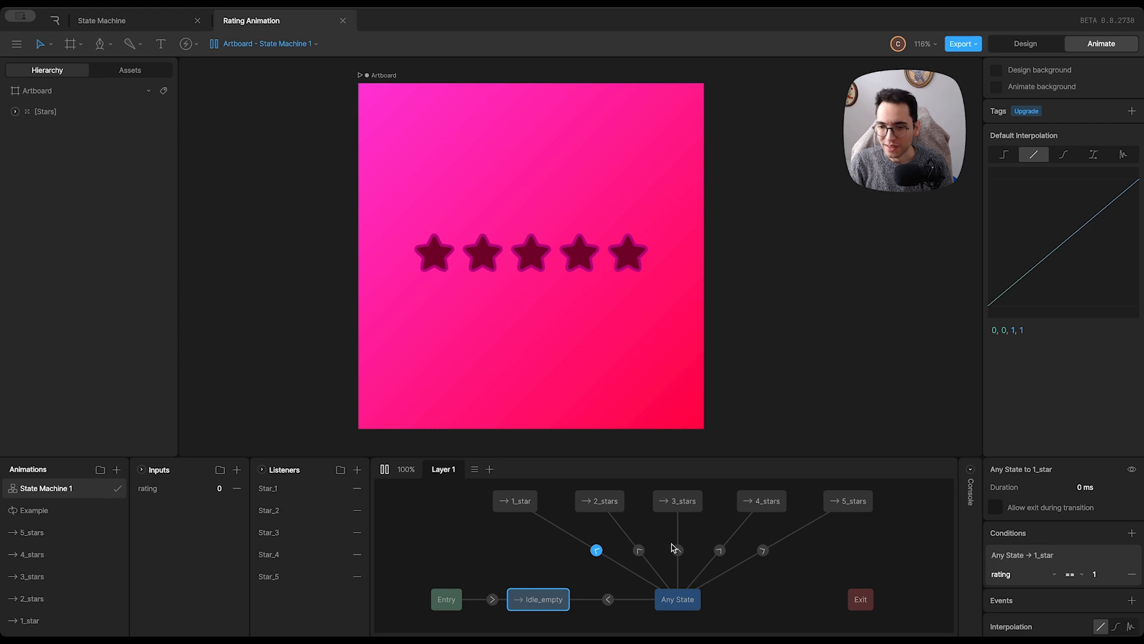
pyautogui.scroll(-1, 1013, 572)
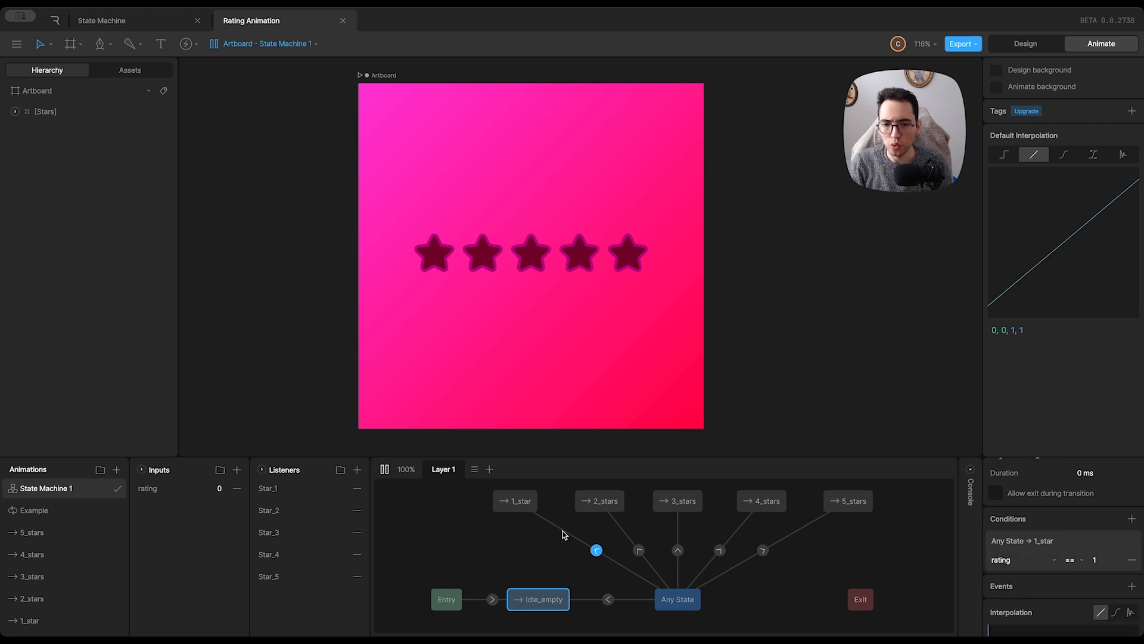
pyautogui.click(640, 551)
pyautogui.click(678, 551)
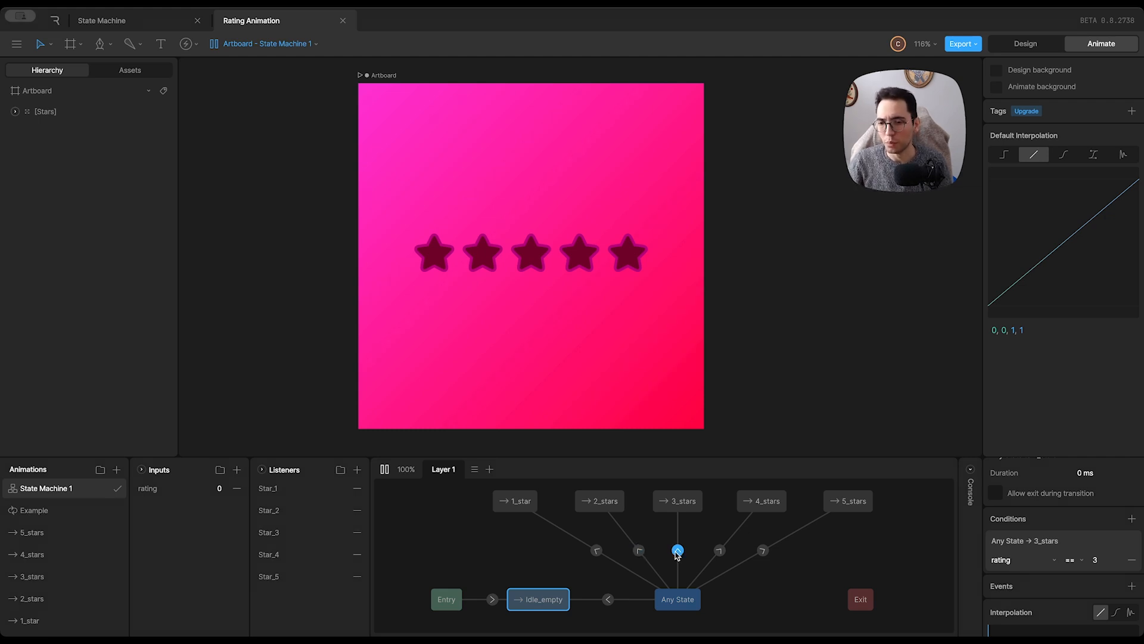
# Step: Test how the rating input drives the states by choosing star 2, then star 5, then star 1
pyautogui.click(487, 258)
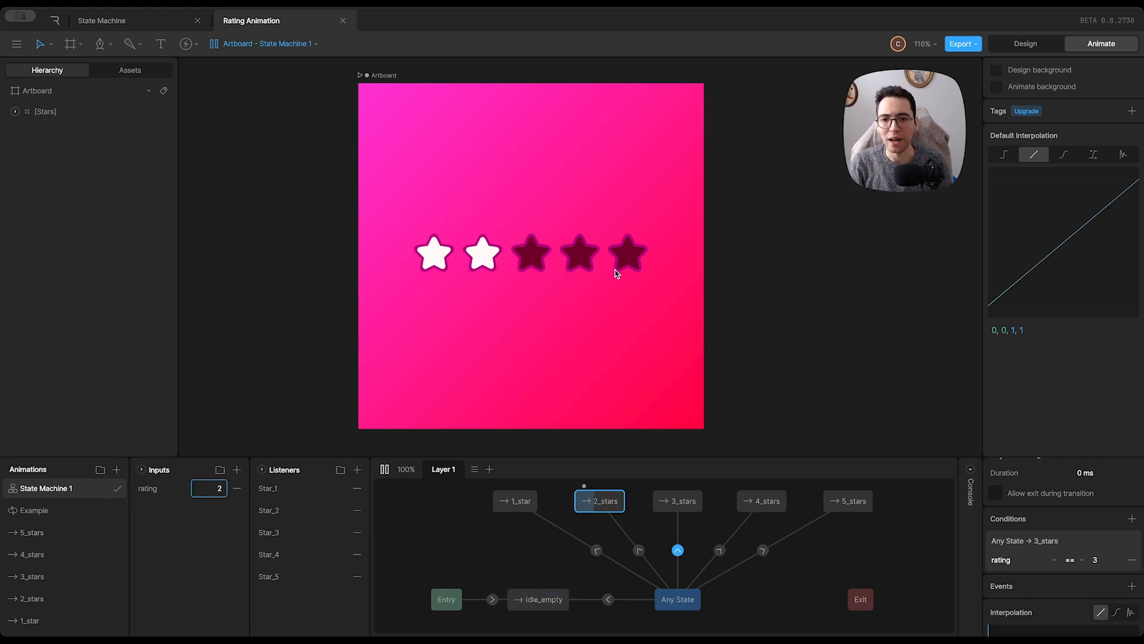
pyautogui.click(623, 259)
pyautogui.click(430, 259)
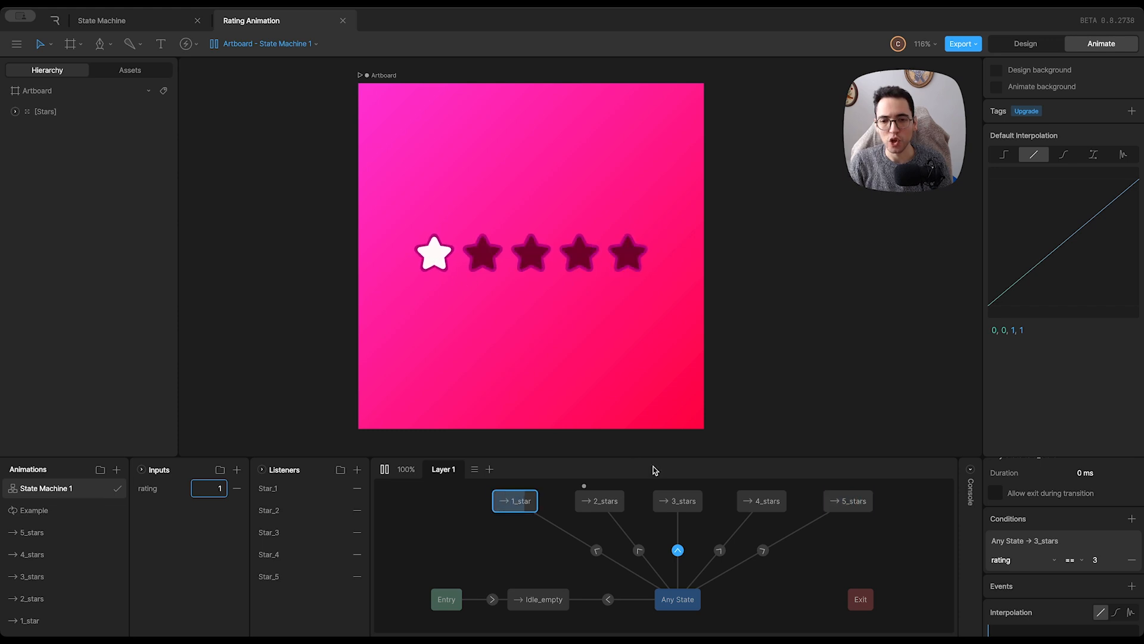
# Step: Test the rating by choosing stars 2, 4, 3, 2 and 1 on the artboard, followed by stars 5, 3 and 4
pyautogui.click(834, 571)
pyautogui.click(480, 260)
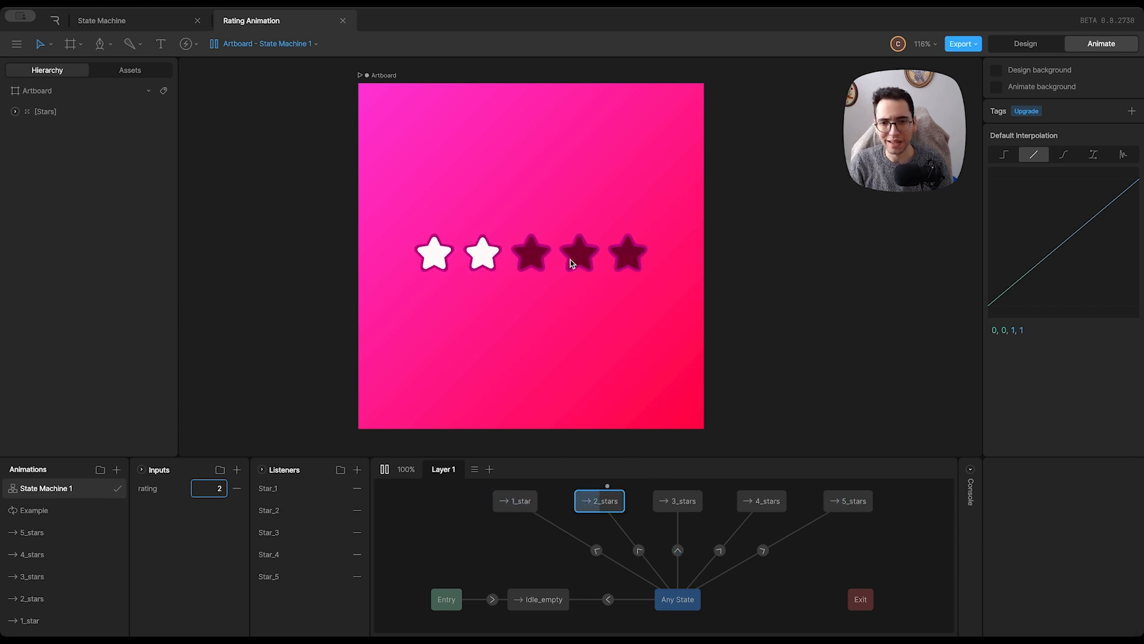
pyautogui.click(578, 256)
pyautogui.click(530, 256)
pyautogui.click(474, 257)
pyautogui.click(430, 256)
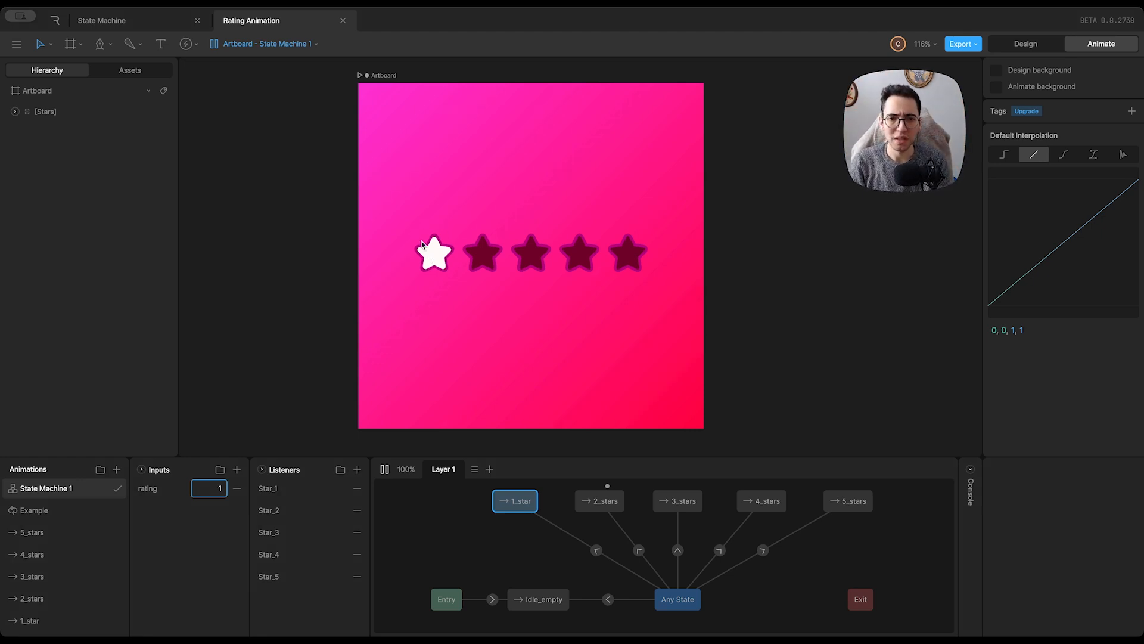
pyautogui.click(622, 262)
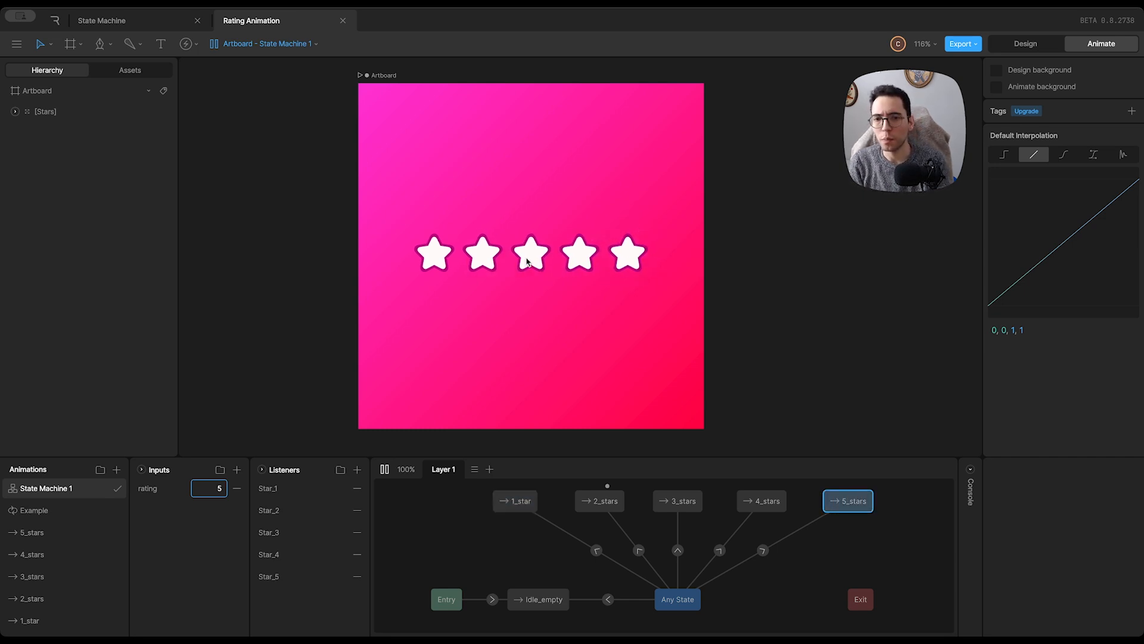
pyautogui.click(528, 262)
pyautogui.click(577, 264)
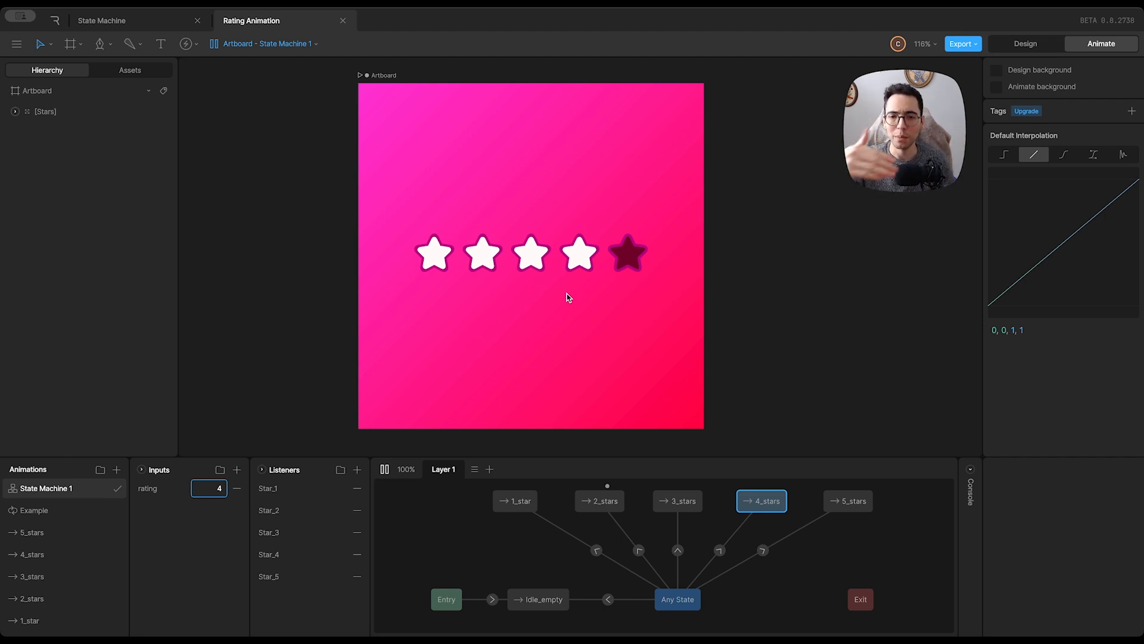
# Step: Test the jump from star 1 to star 5, and step the rating back down one star at a time to 1
pyautogui.click(431, 259)
pyautogui.click(631, 261)
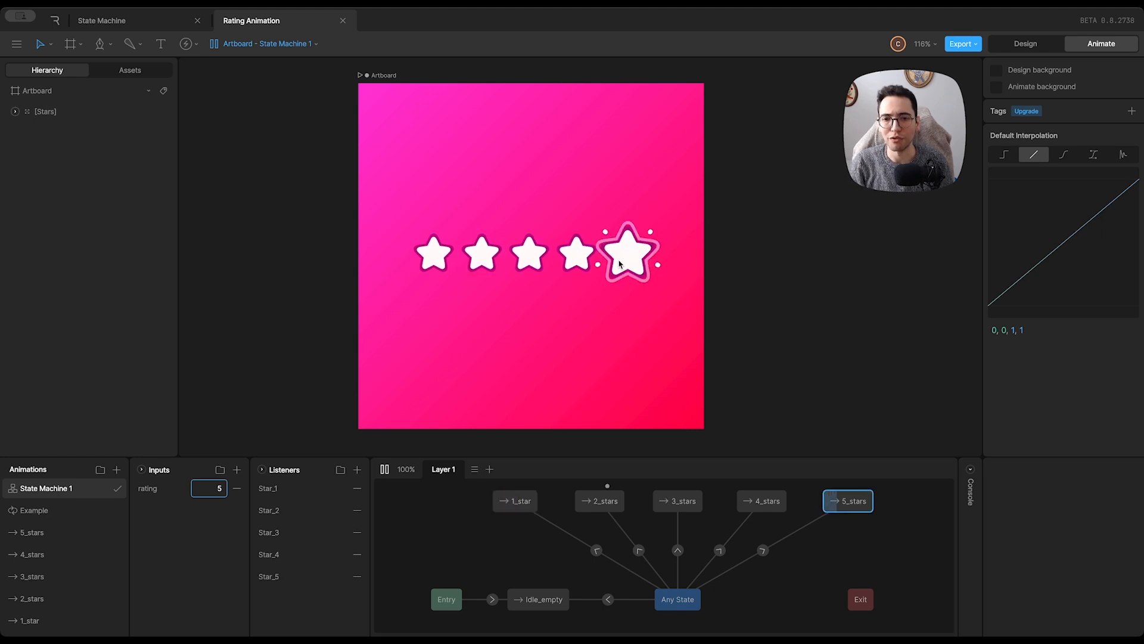
pyautogui.click(577, 257)
pyautogui.click(530, 254)
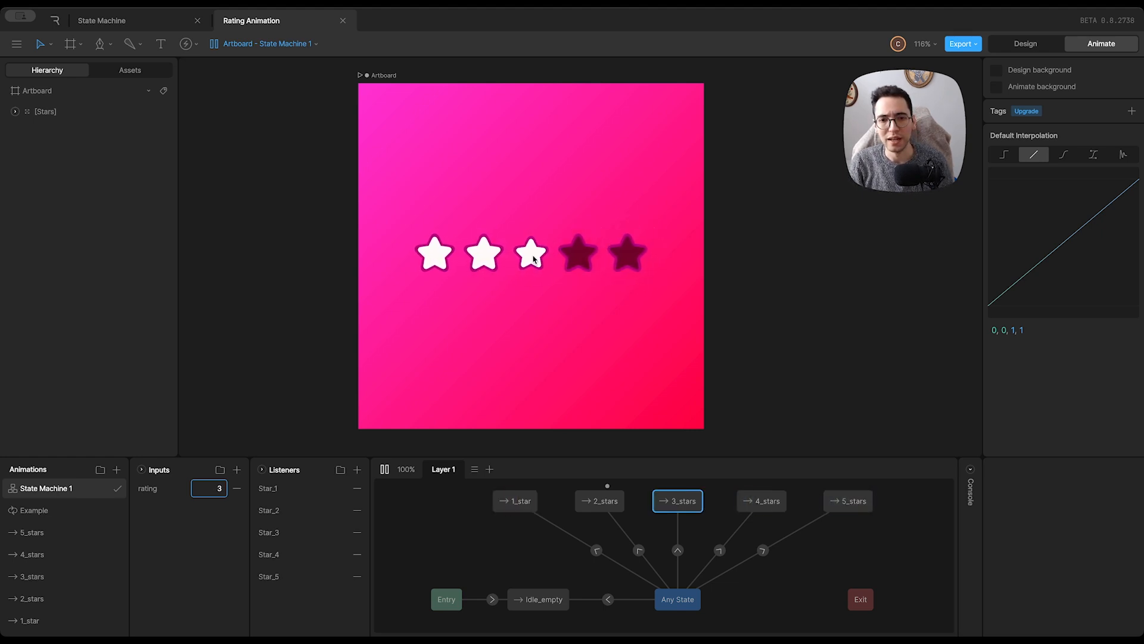
pyautogui.click(482, 253)
pyautogui.click(434, 253)
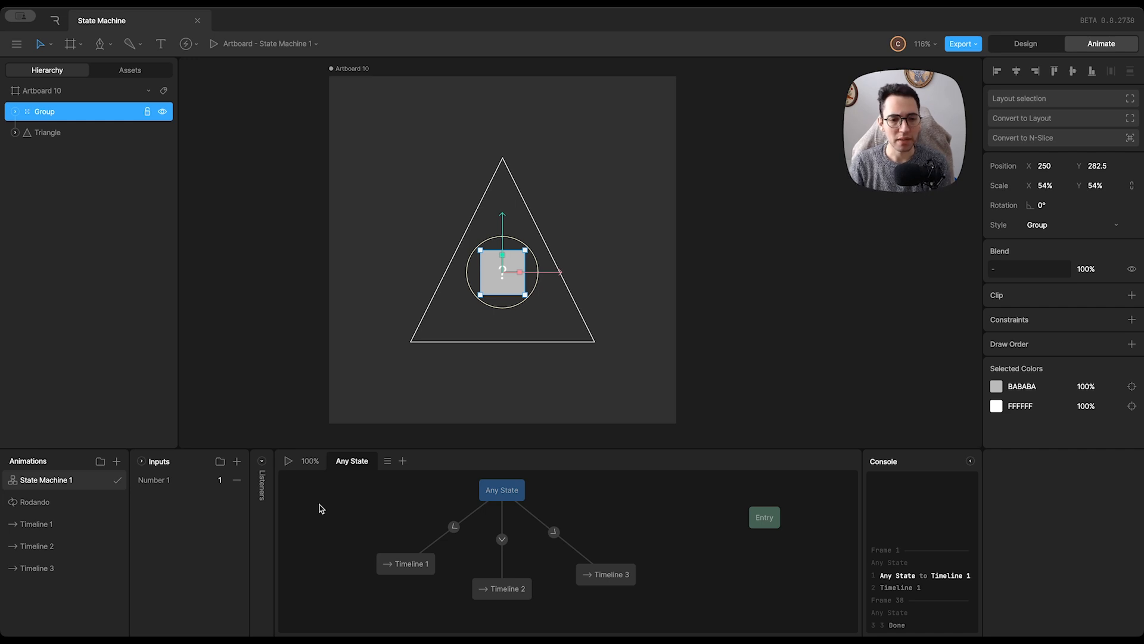
# Step: Open the Rodando animation in the State Machine file, expand the Group's rotation track and preview the spin from the start
pyautogui.moveTo(412, 442); pyautogui.dragTo(412, 427)
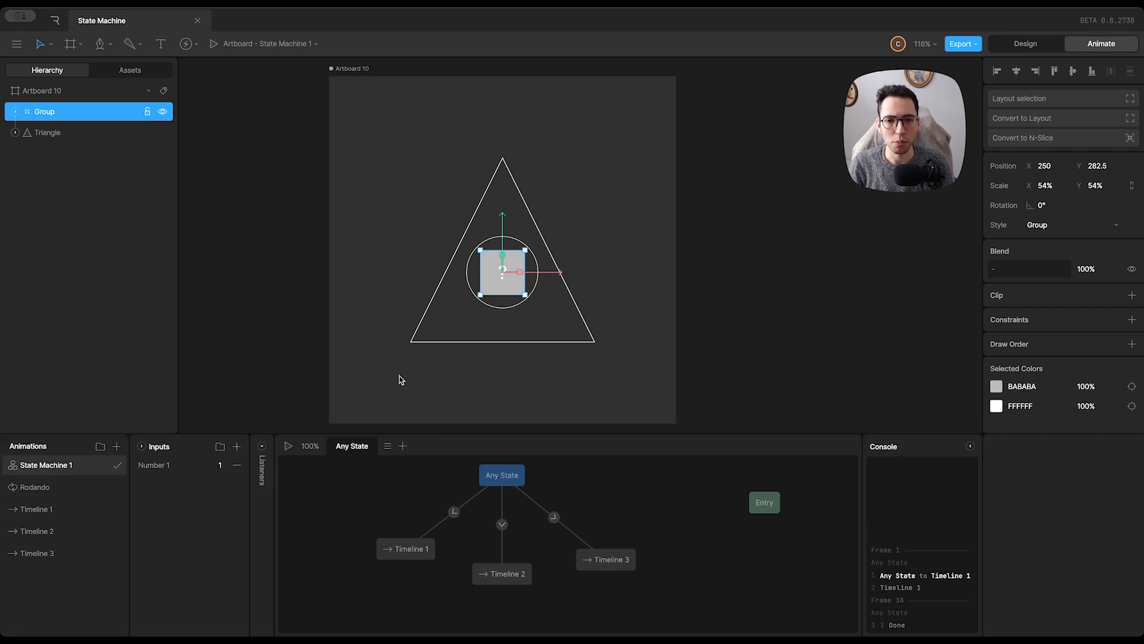
pyautogui.click(43, 487)
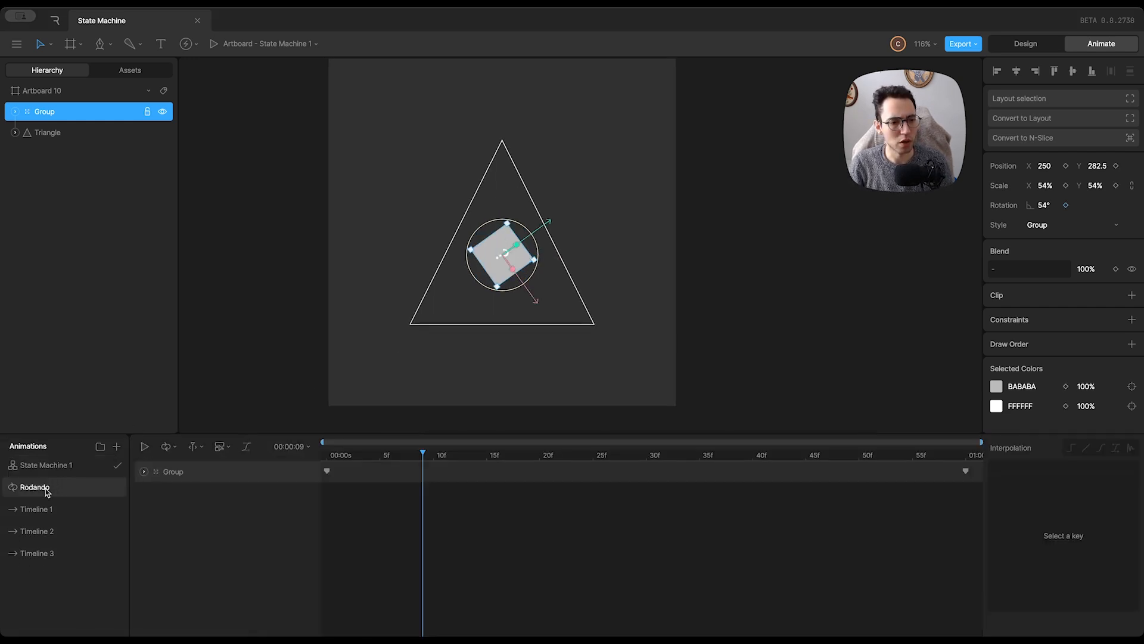
pyautogui.click(338, 456)
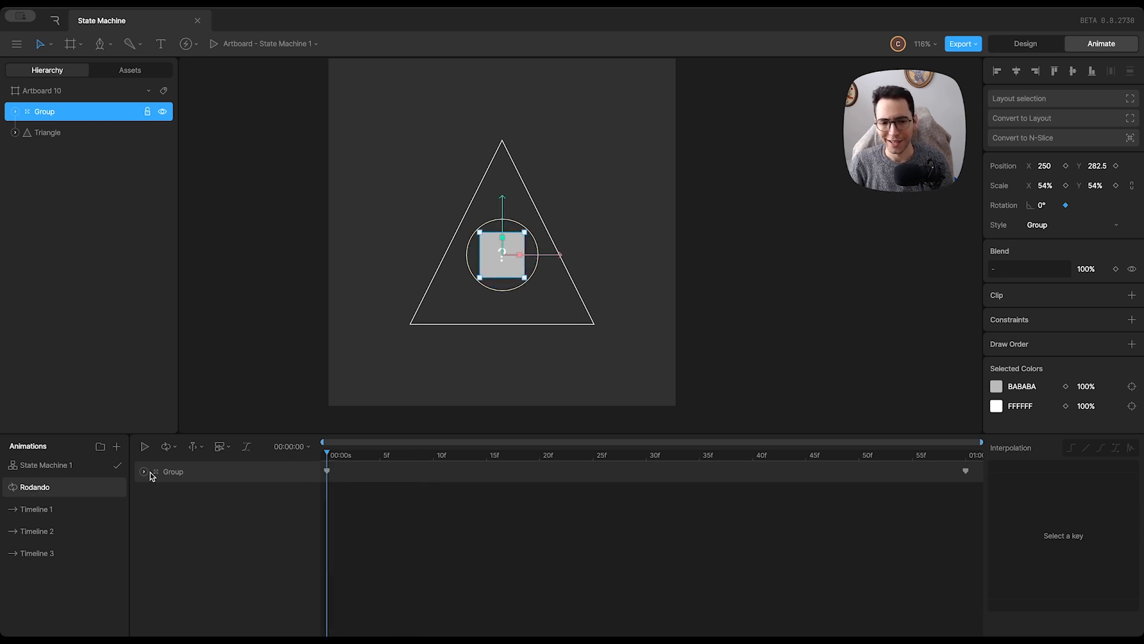
pyautogui.click(144, 471)
pyautogui.press('space')
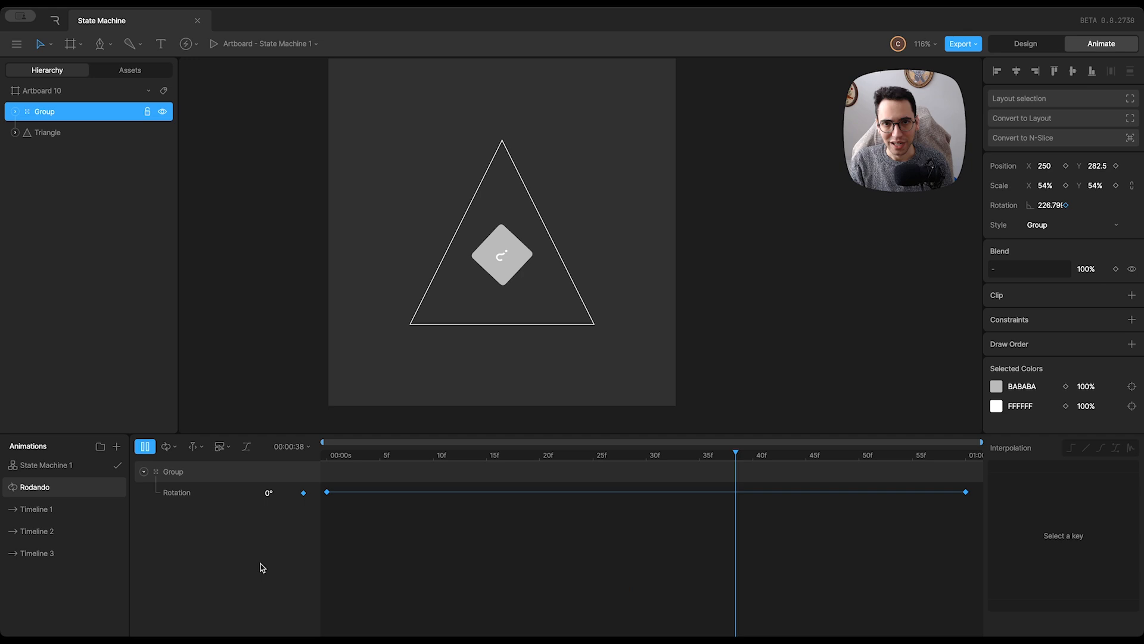
pyautogui.press('space')
# Step: Return to State Machine 1 and test it in playback by setting Number 1 to 2 and 3, and stop playback
pyautogui.click(102, 471)
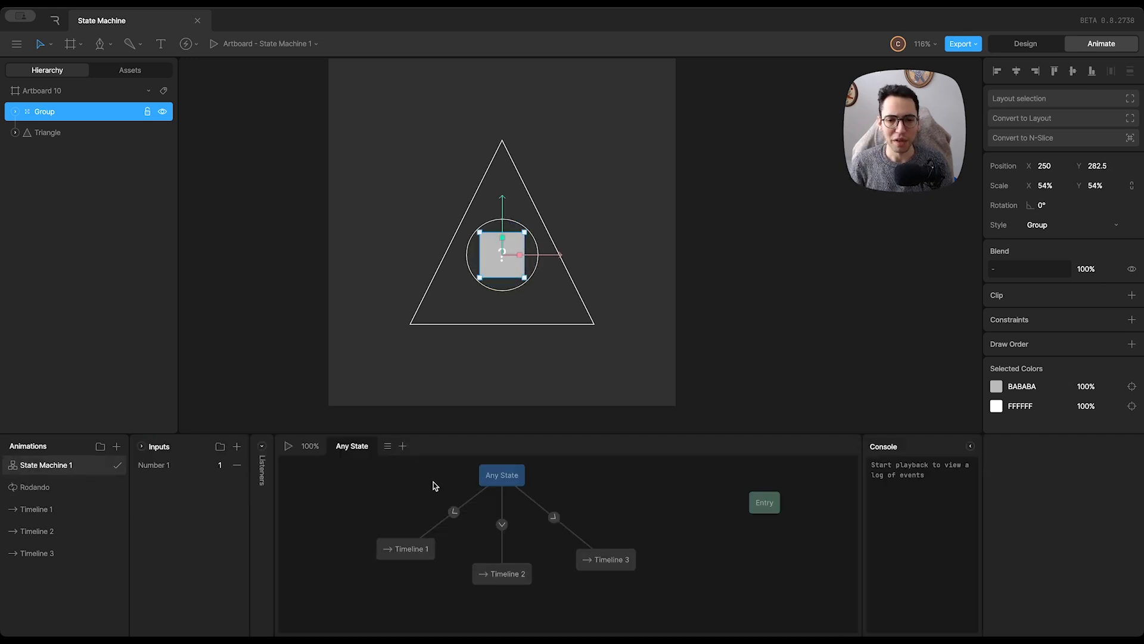
pyautogui.click(288, 446)
pyautogui.click(219, 465)
pyautogui.write('2')
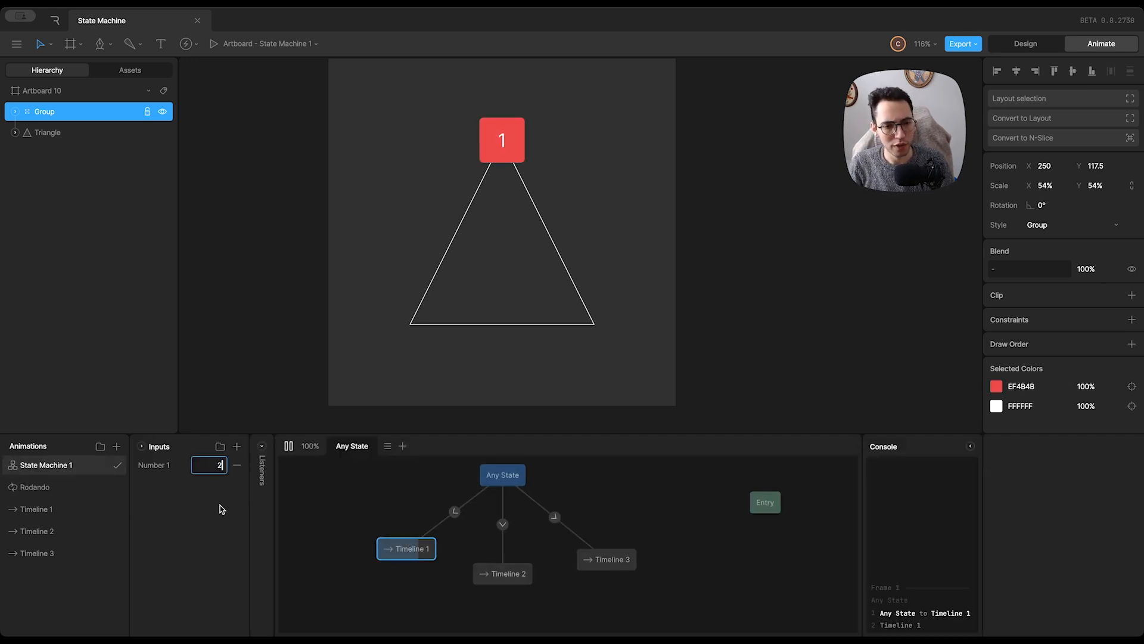
pyautogui.press('Return')
pyautogui.doubleClick(220, 465)
pyautogui.write('3')
pyautogui.press('Return')
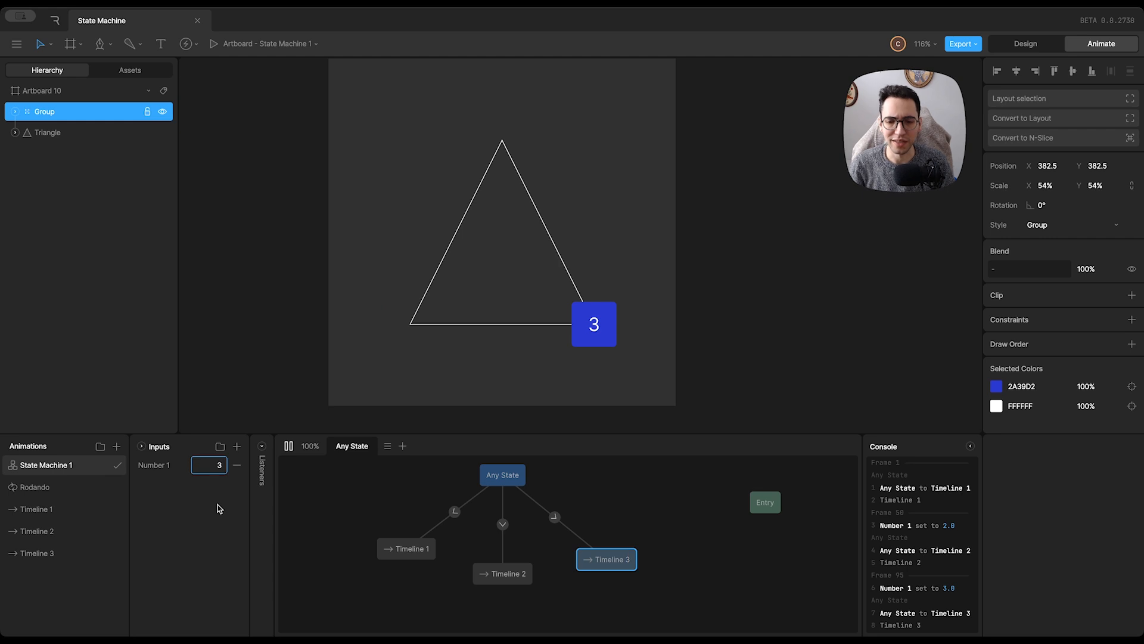
pyautogui.click(287, 446)
# Step: Add the Rodando animation as a state below Timeline 3 and create a transition from Timeline 3 to it
pyautogui.scroll(-1, 417, 518)
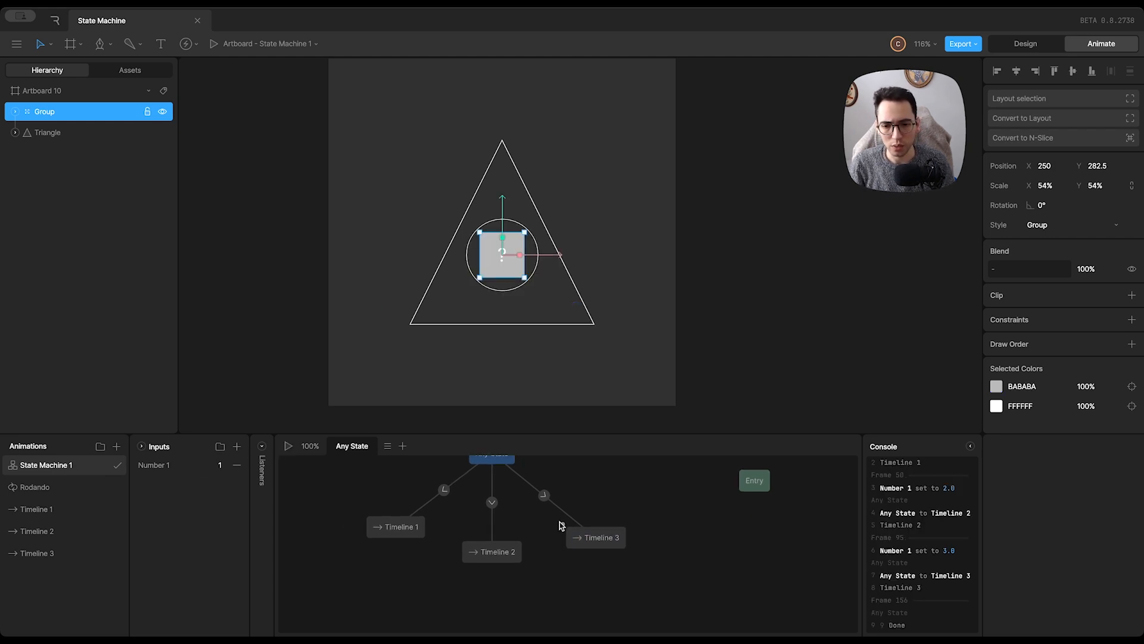
pyautogui.click(592, 539)
pyautogui.scroll(-1, 562, 545)
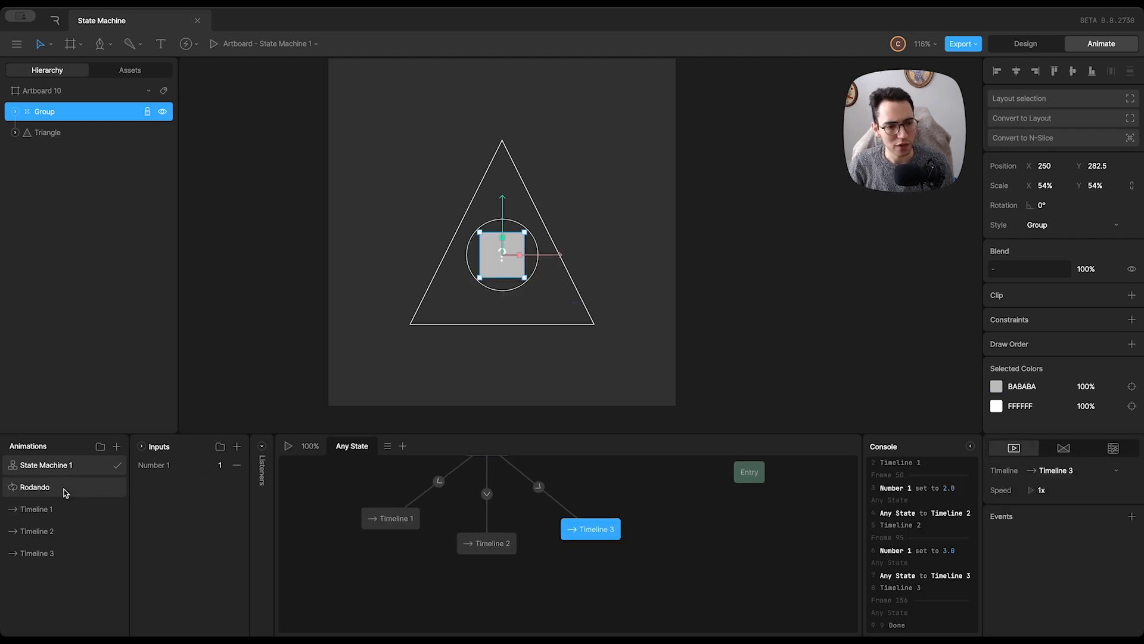
pyautogui.moveTo(66, 487); pyautogui.dragTo(574, 596)
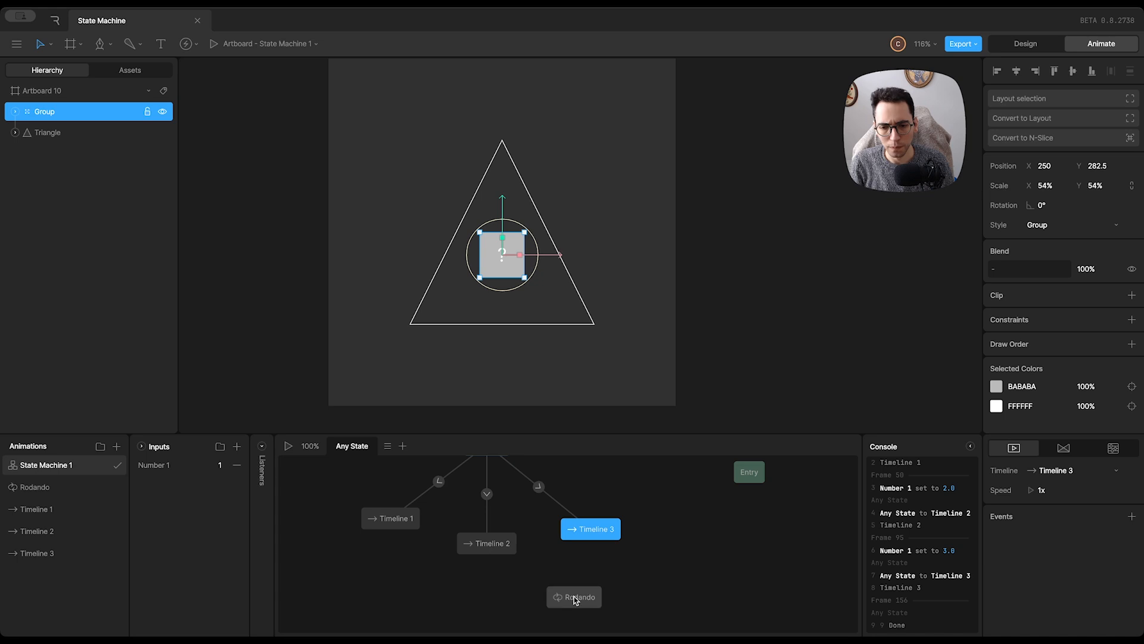
pyautogui.moveTo(596, 547); pyautogui.dragTo(608, 602)
# Step: Enable Exit Time at 100% on the Timeline 3 to Rodando transition
pyautogui.click(592, 562)
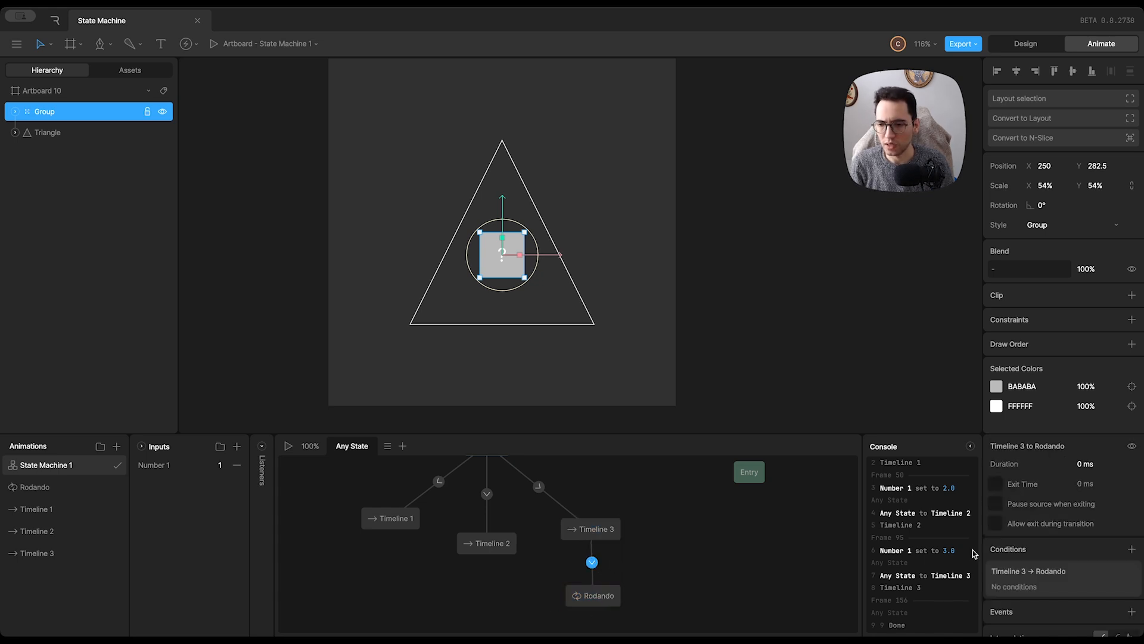
pyautogui.click(997, 485)
pyautogui.click(1087, 490)
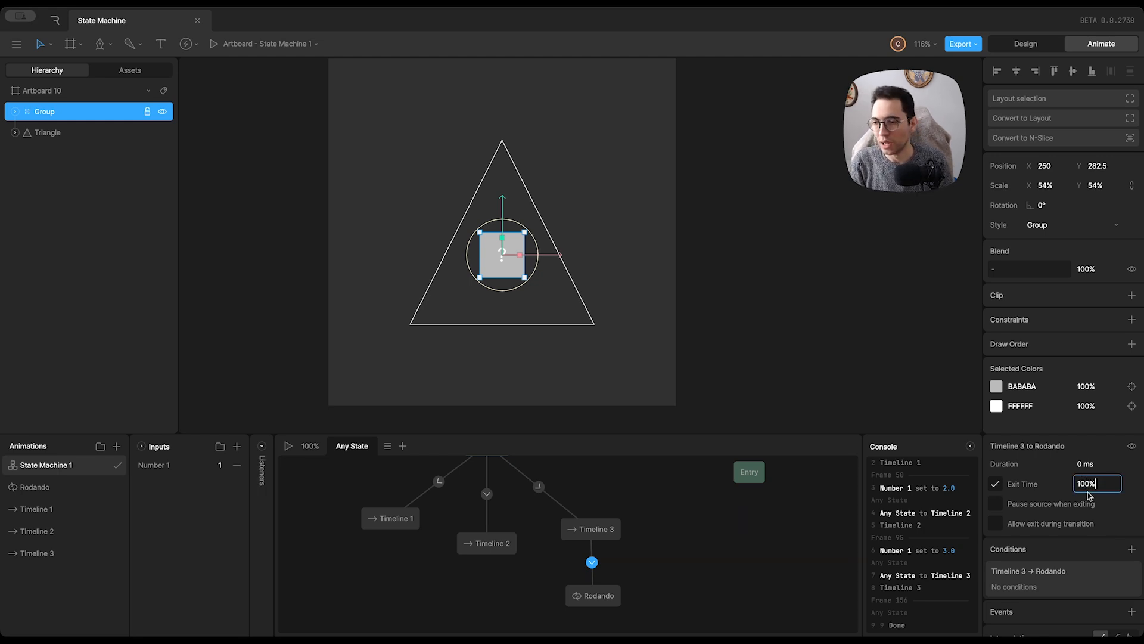
pyautogui.press('Return')
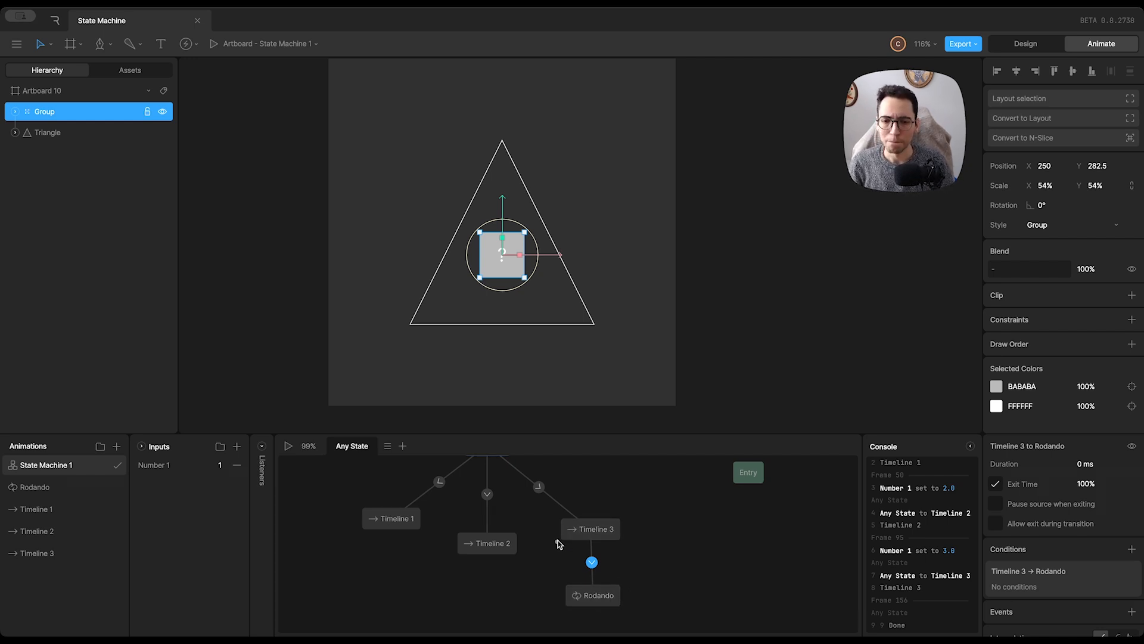
pyautogui.scroll(-3, 572, 537)
pyautogui.click(604, 493)
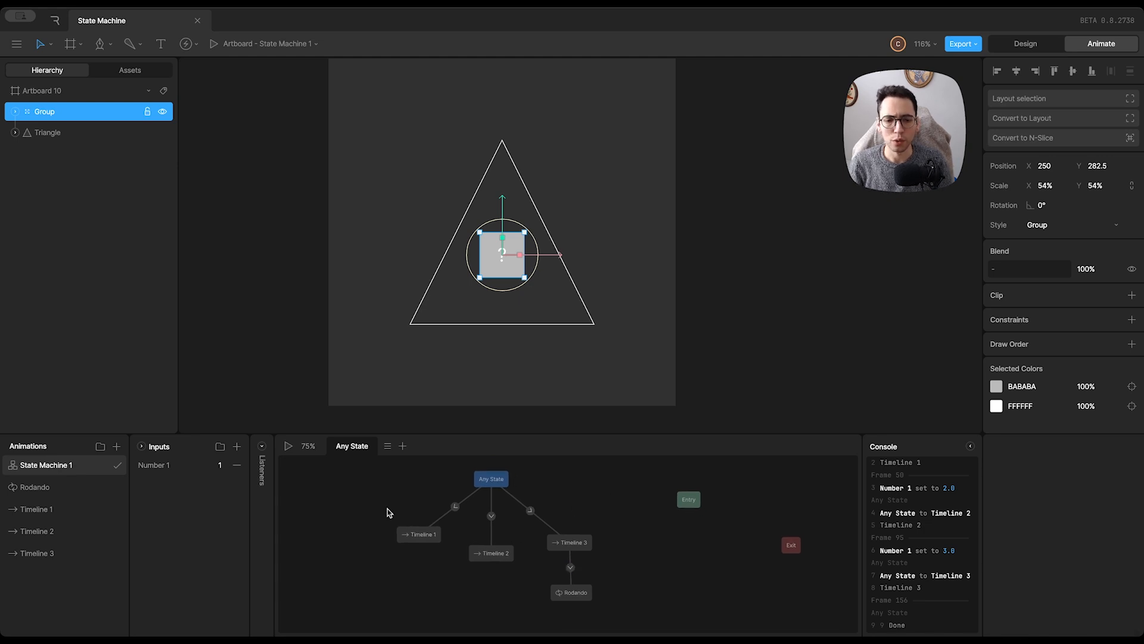
# Step: Play the state machine and set Number 1 to 2, followed by 3, to test the Timeline 3 to Rodando transition
pyautogui.click(288, 446)
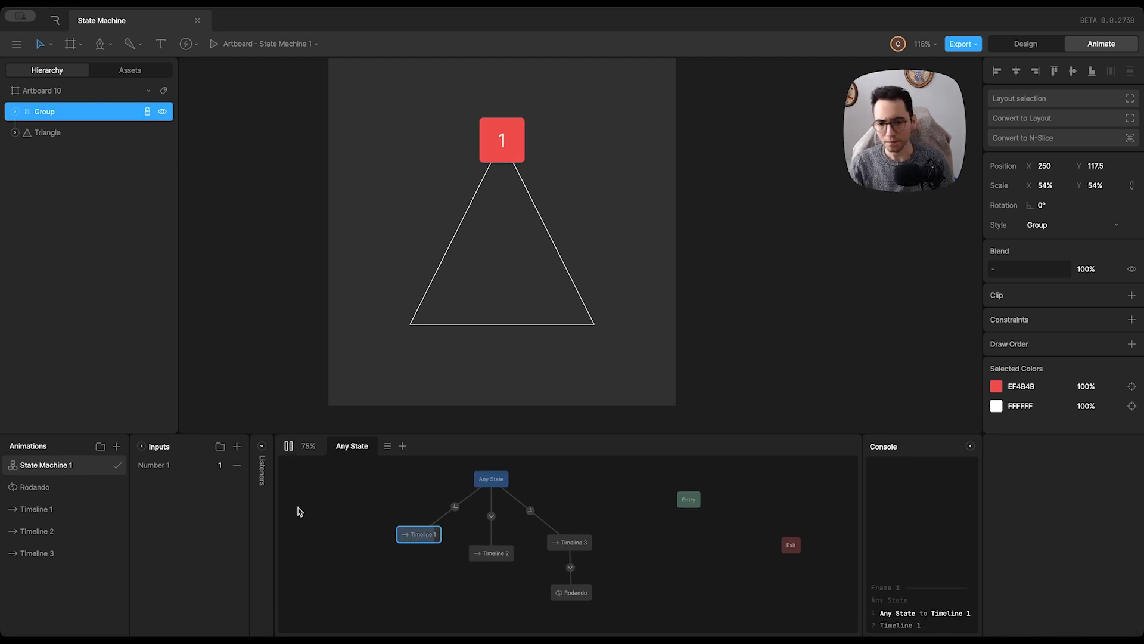
pyautogui.click(222, 465)
pyautogui.write('2')
pyautogui.press('Return')
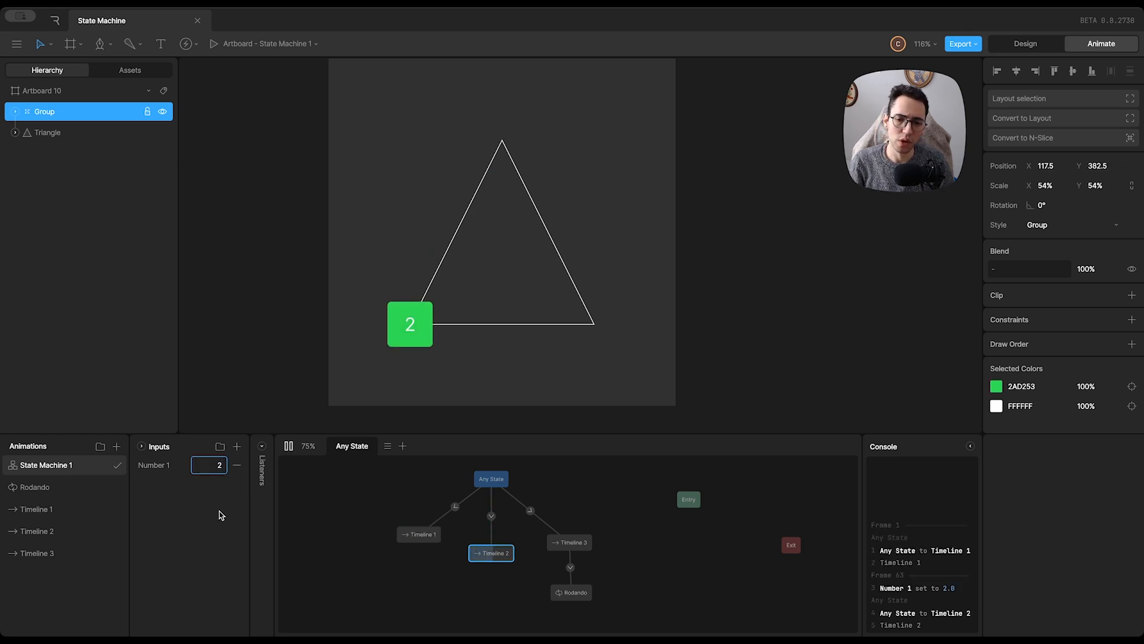
pyautogui.write('3')
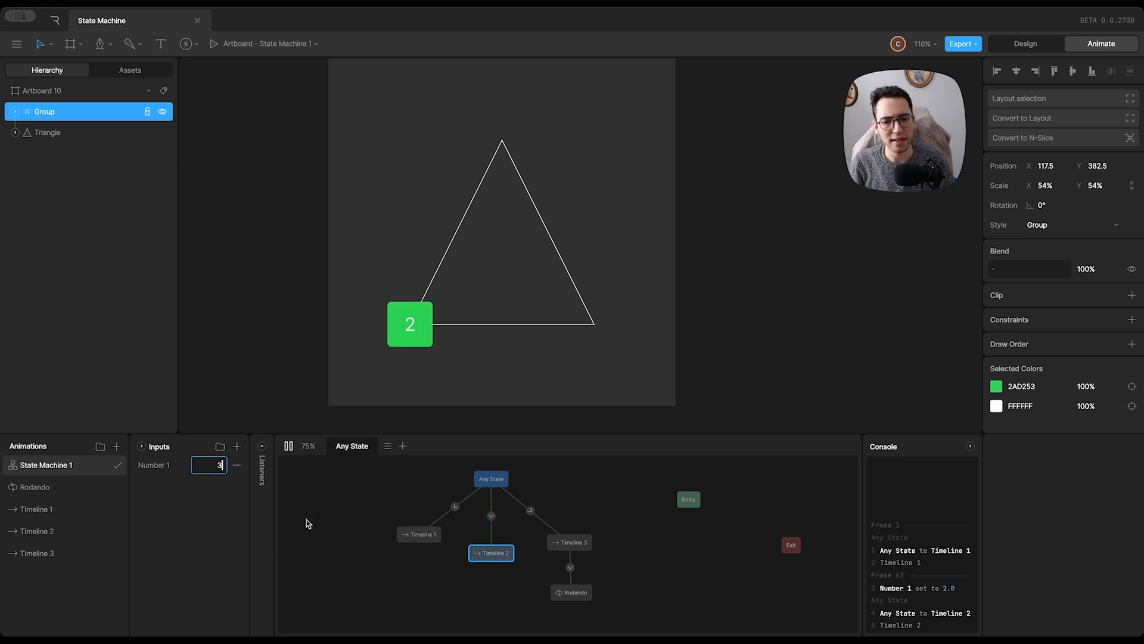
pyautogui.press('Return')
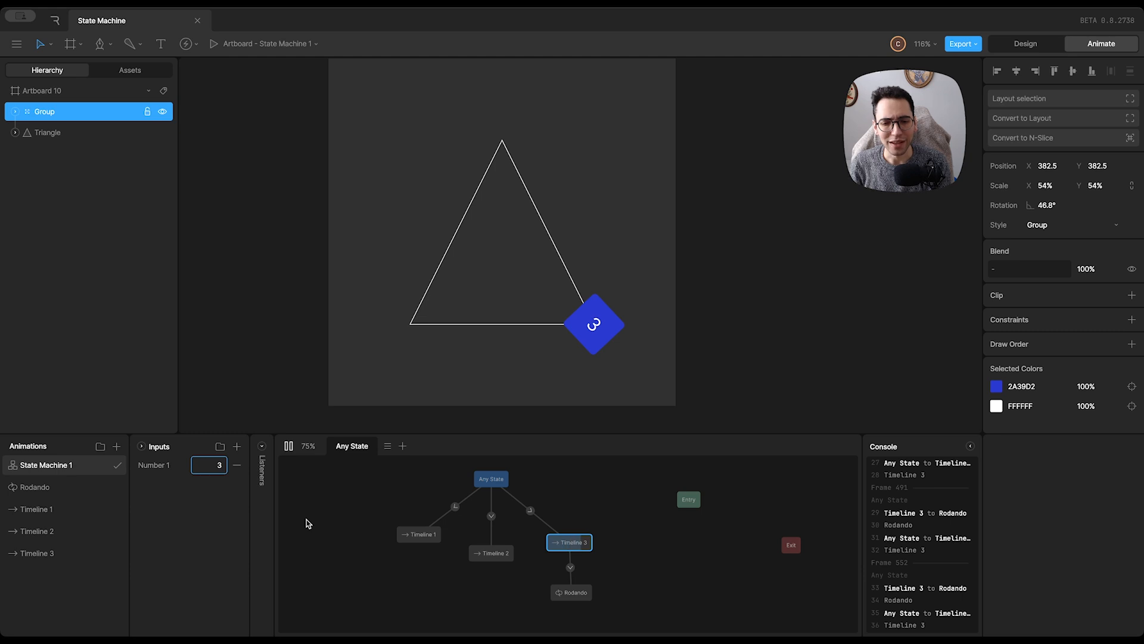
# Step: Enlarge the state machine graph area to watch the active states in playback, and stop playback
pyautogui.moveTo(554, 439); pyautogui.dragTo(552, 378)
pyautogui.scroll(2, 527, 251)
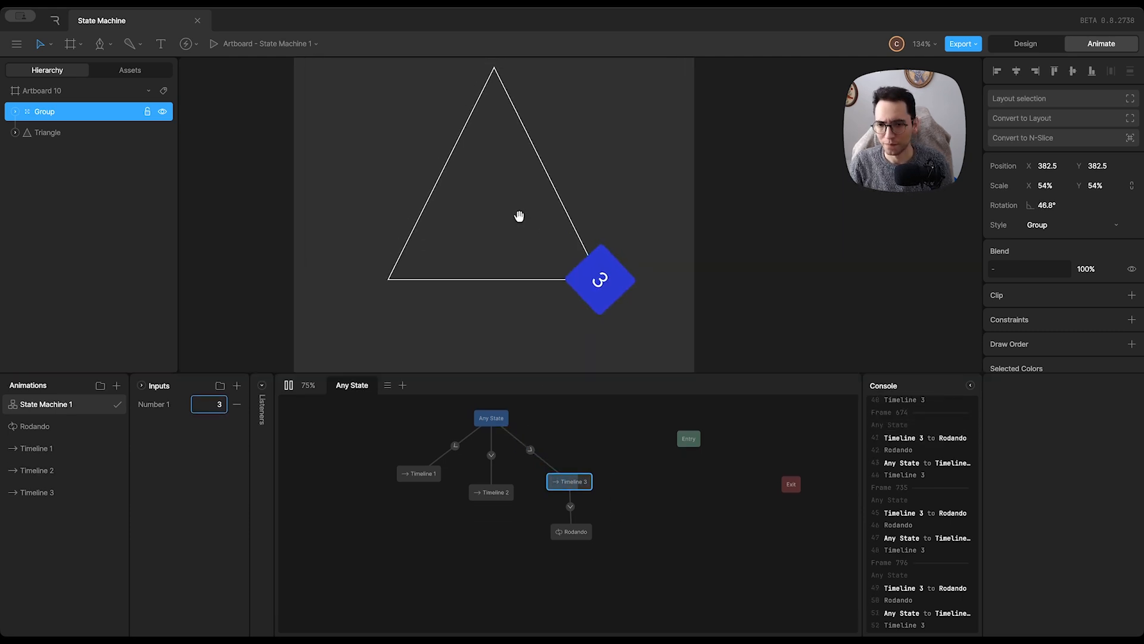
pyautogui.scroll(3, 599, 468)
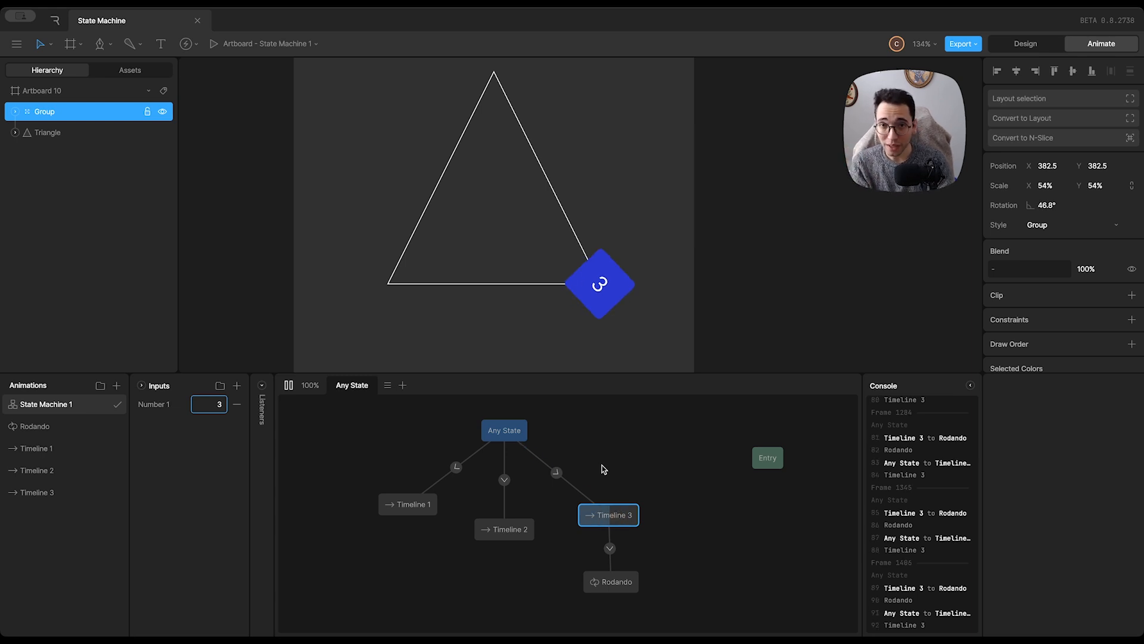
pyautogui.click(288, 387)
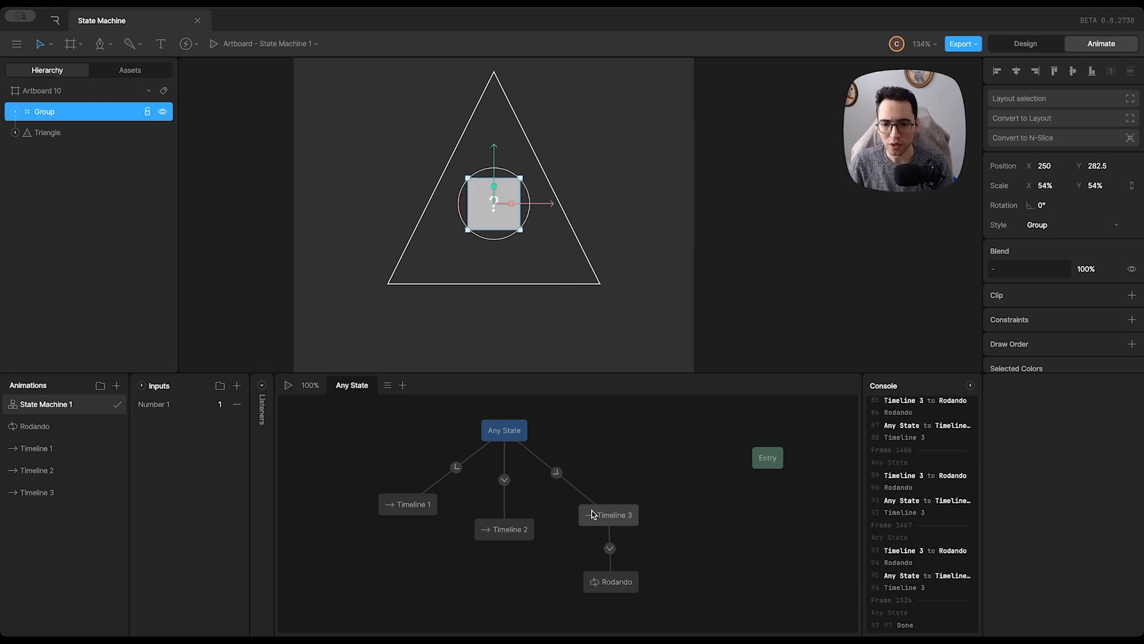
# Step: Examine the Timeline 3, Rodando and Any State nodes, the Number 1 input, and the condition on the Any State to Timeline 3 transition
pyautogui.click(623, 517)
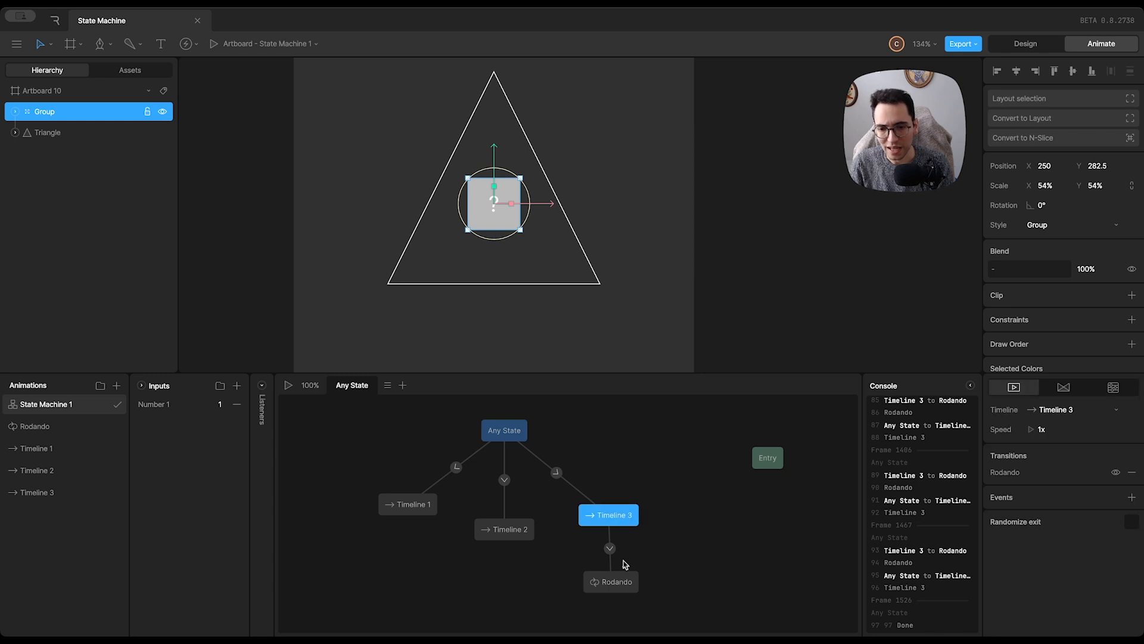
pyautogui.click(617, 584)
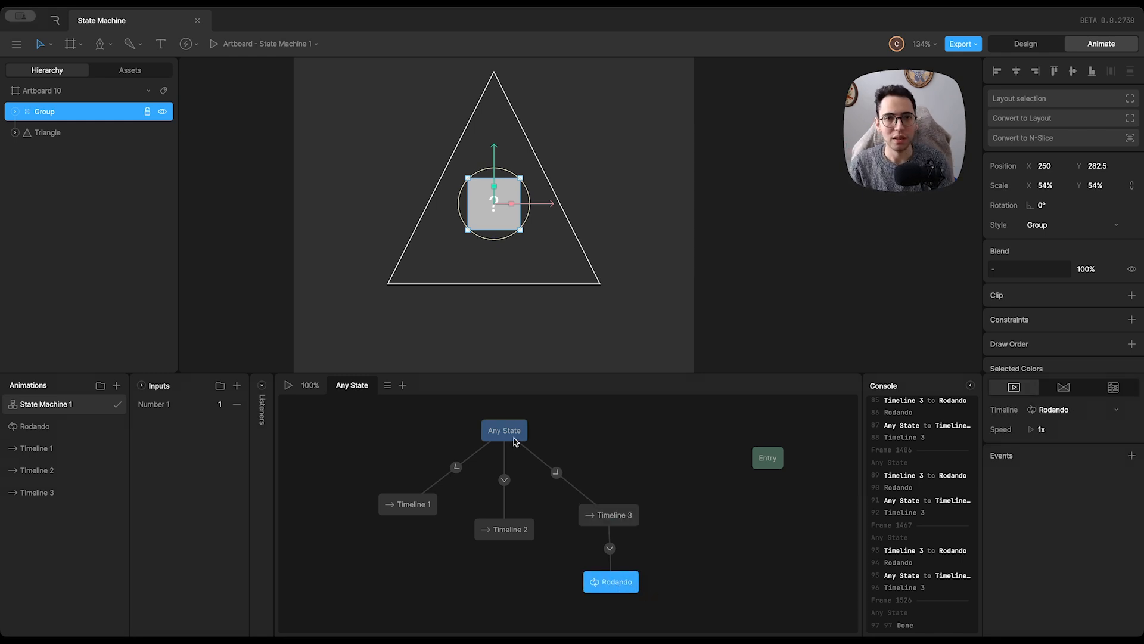
pyautogui.click(187, 410)
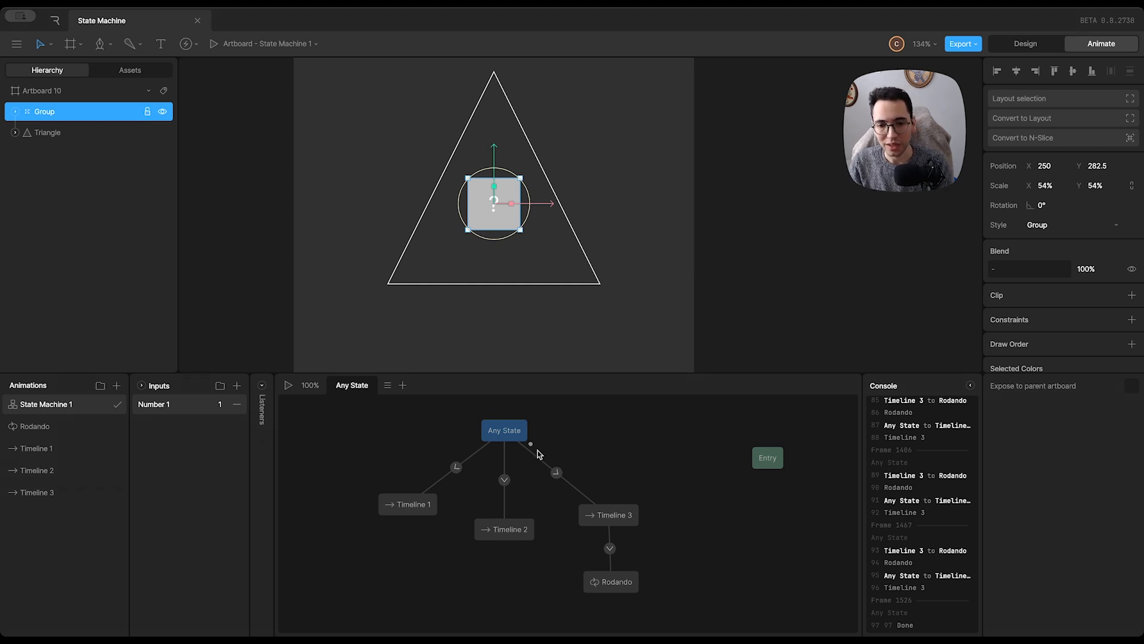
pyautogui.click(512, 436)
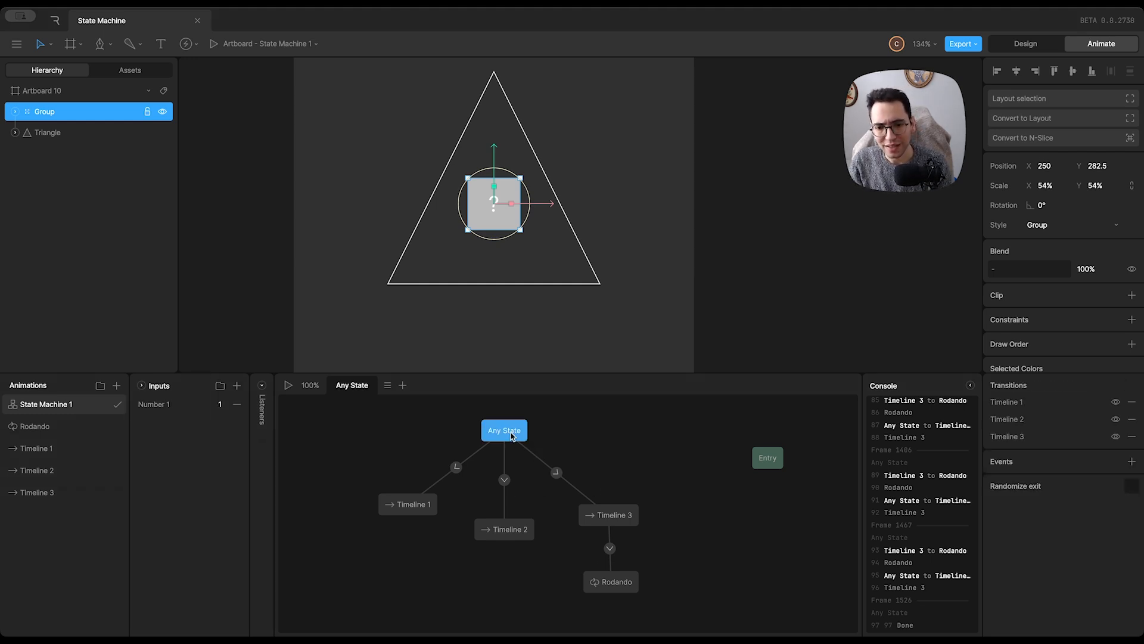
pyautogui.click(599, 510)
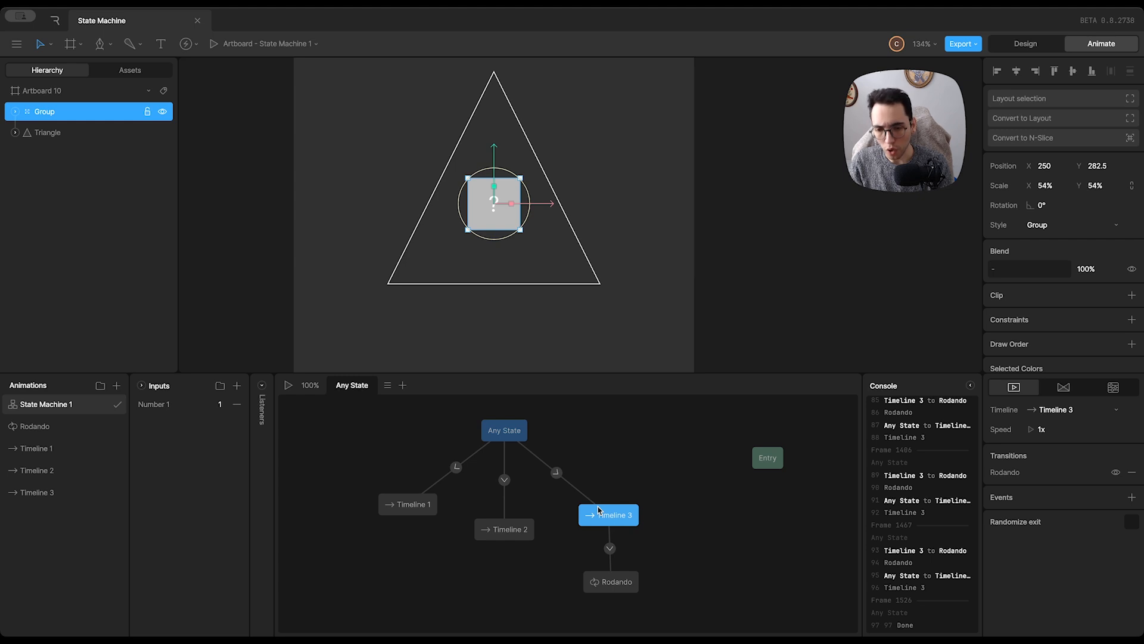
pyautogui.click(614, 585)
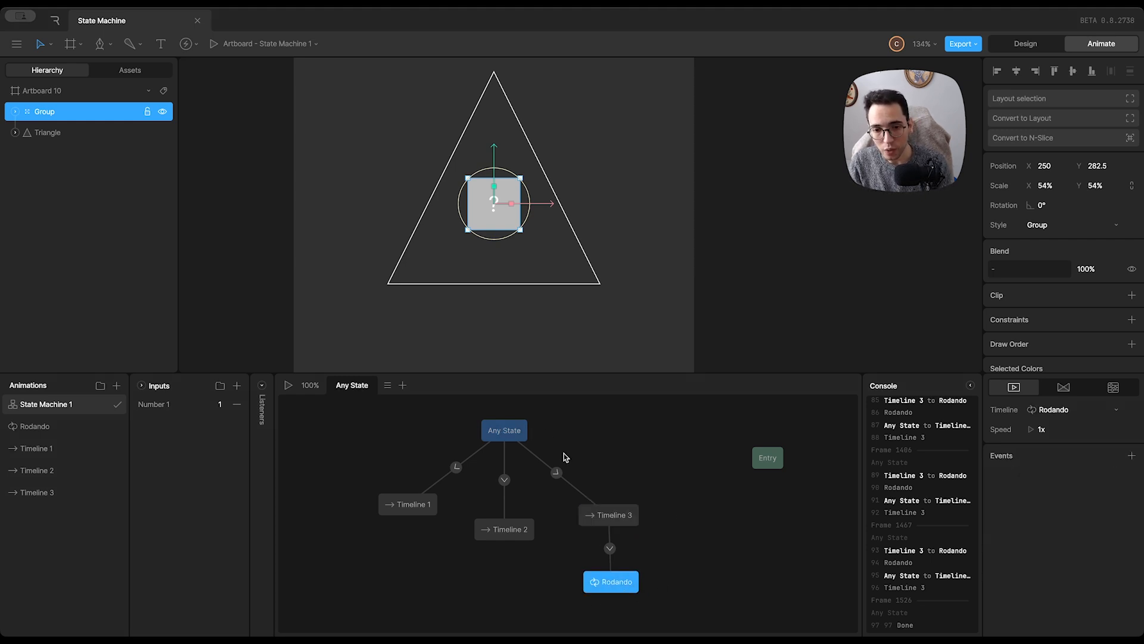
pyautogui.click(557, 473)
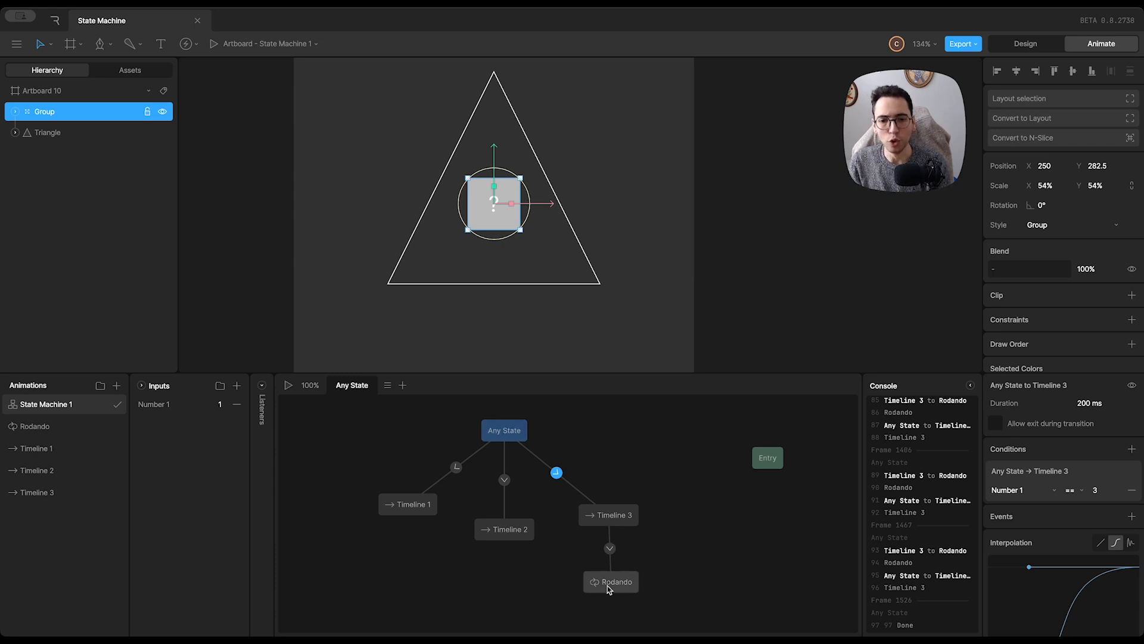
# Step: Play the state machine, set Number 1 to 3 to watch the Timeline 3 and Rodando states, and stop playback
pyautogui.click(288, 385)
pyautogui.click(212, 408)
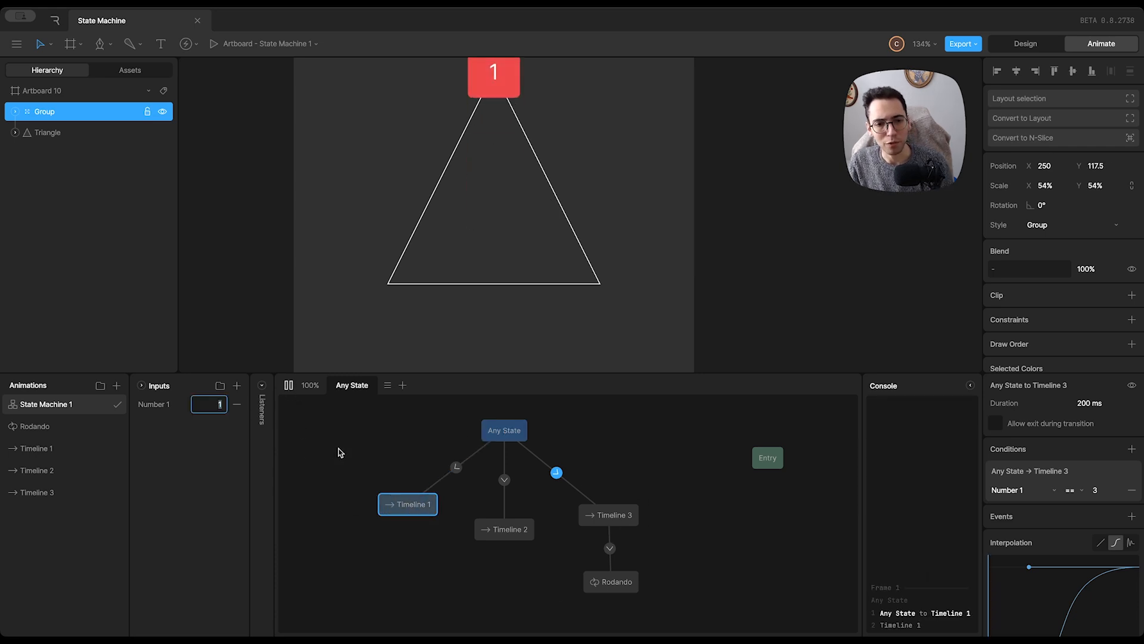
pyautogui.write('3')
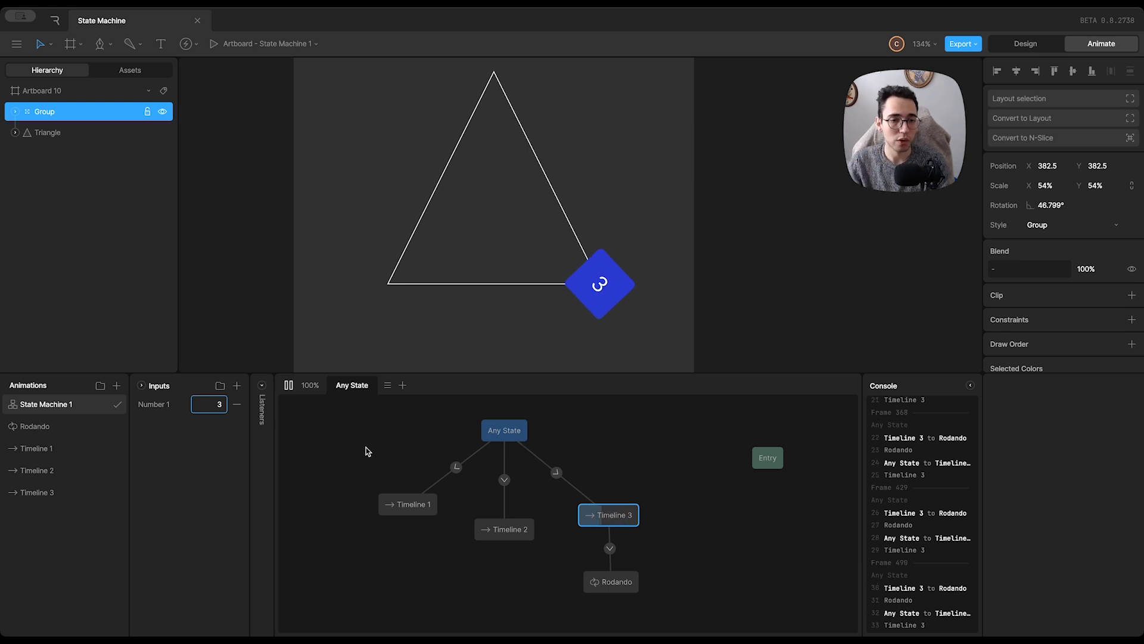
pyautogui.click(289, 384)
# Step: Add a Boolean input and a Trigger input to the state machine, and delete the Boolean input
pyautogui.click(237, 386)
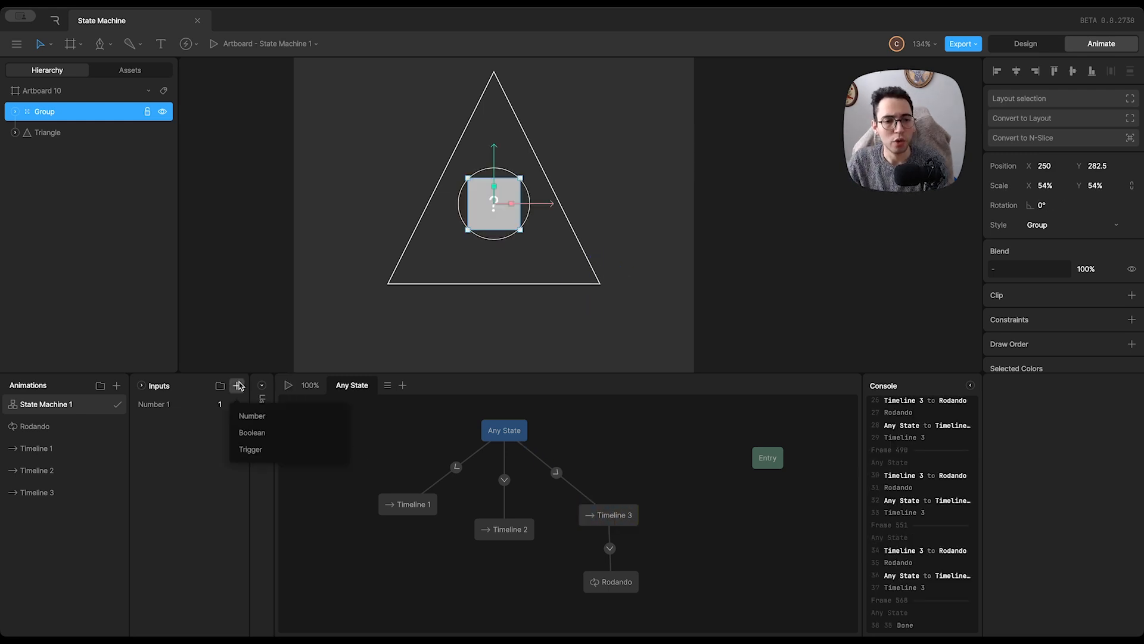
pyautogui.click(245, 433)
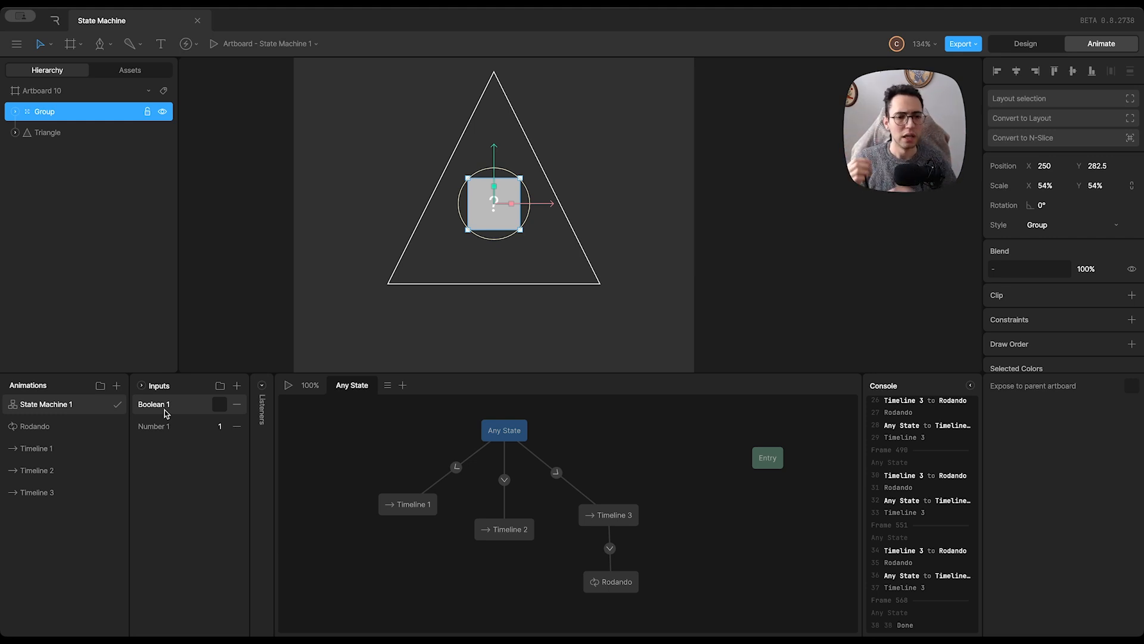
pyautogui.click(236, 385)
pyautogui.click(238, 450)
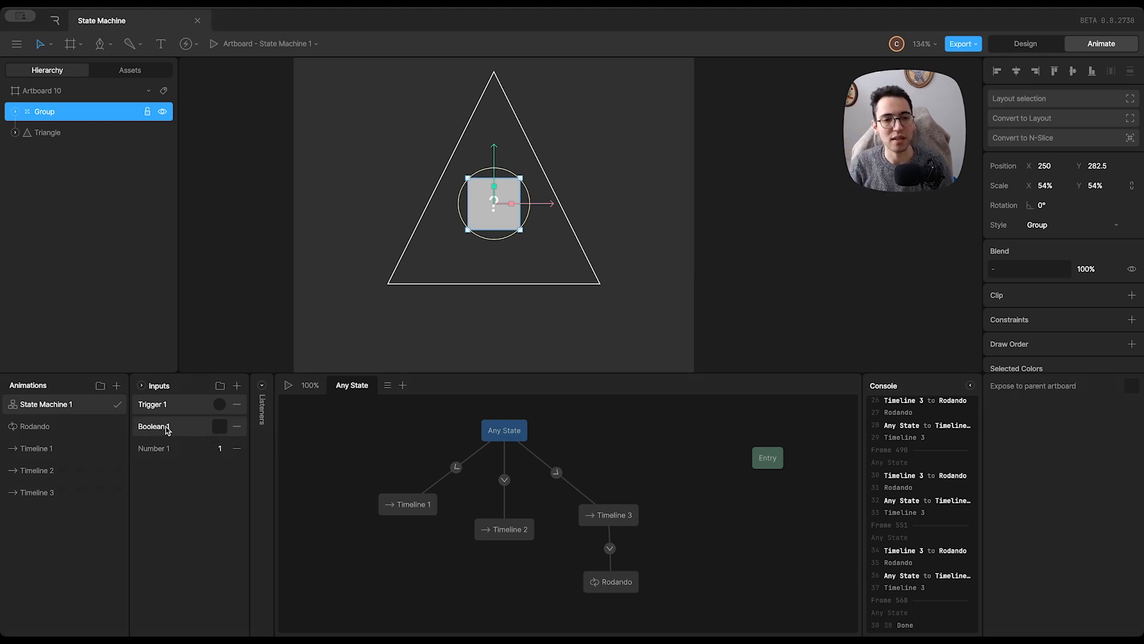
pyautogui.click(237, 426)
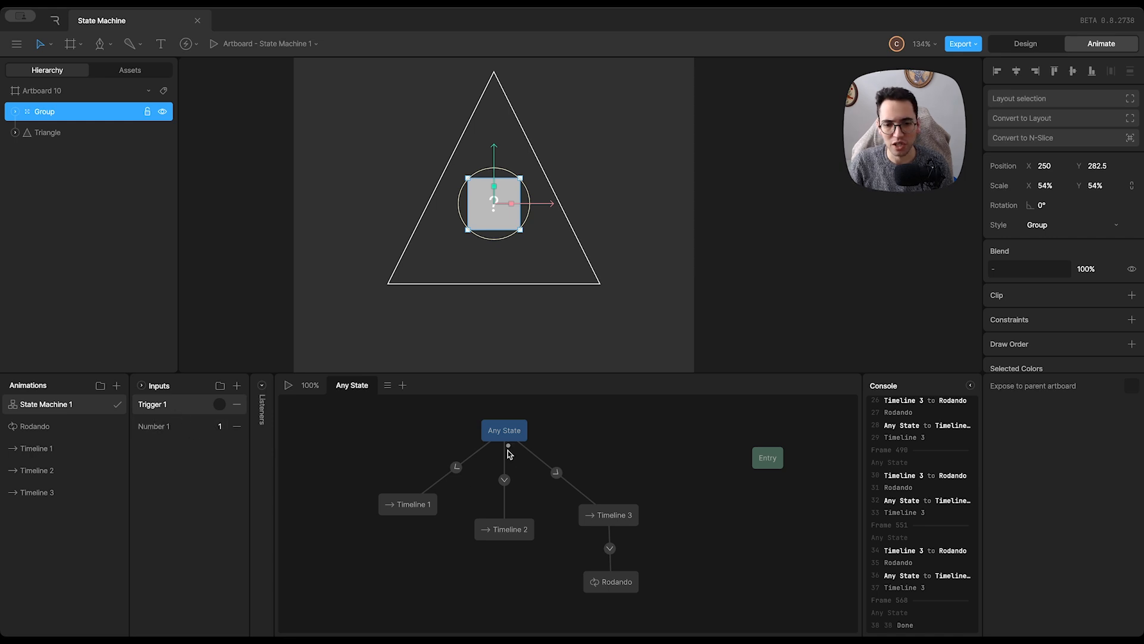
# Step: Add a Trigger 1 condition to all three transitions leaving Any State at once
pyautogui.moveTo(414, 448); pyautogui.dragTo(603, 496)
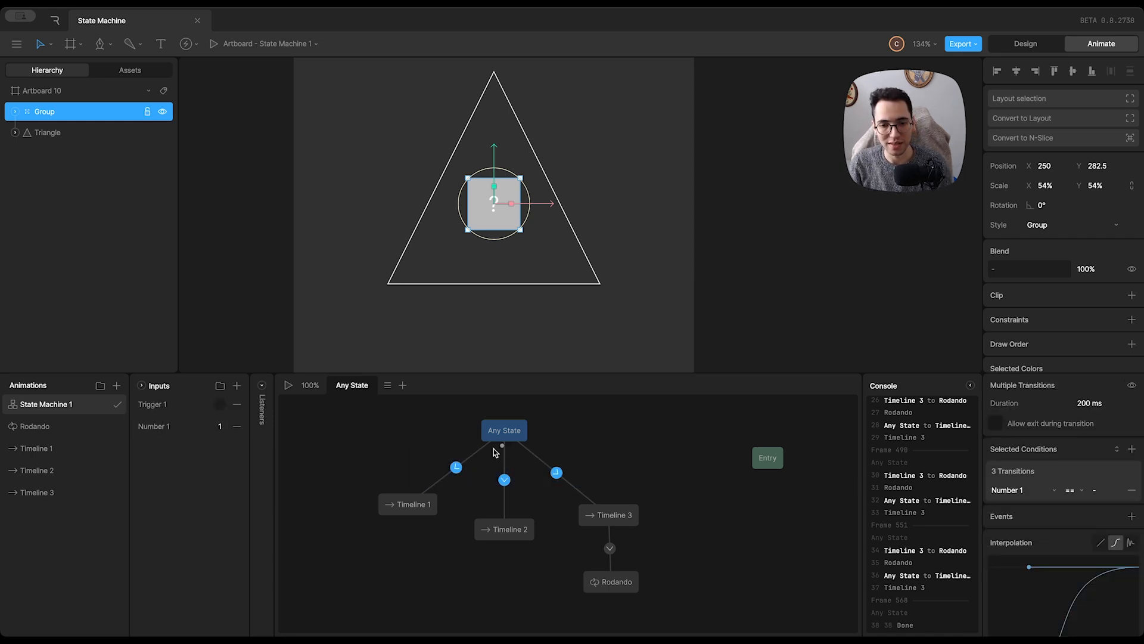
pyautogui.click(1132, 448)
pyautogui.click(1076, 511)
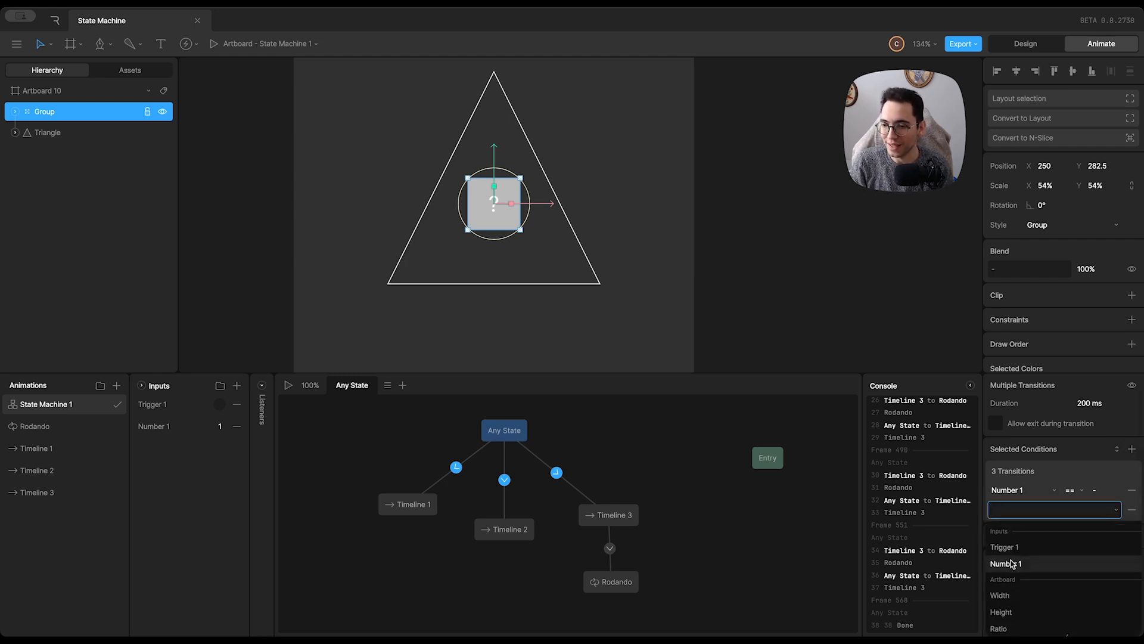
pyautogui.click(1007, 547)
pyautogui.click(432, 551)
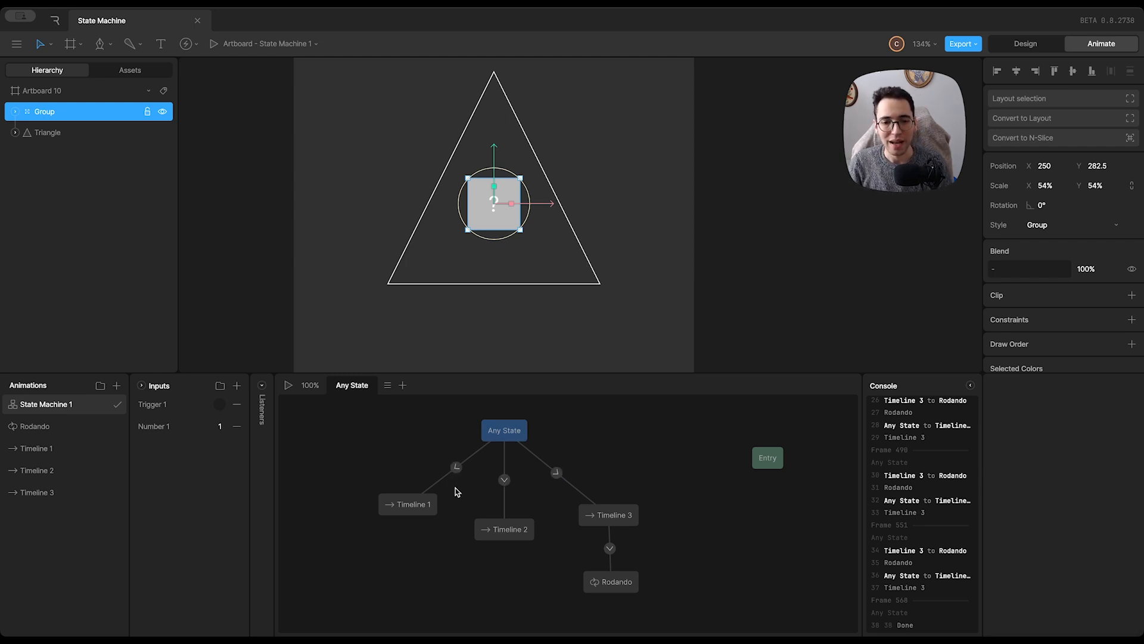
# Step: Set the Number 1 condition on the Any State to Timeline 1 transition to equal 1
pyautogui.click(455, 467)
pyautogui.click(1096, 490)
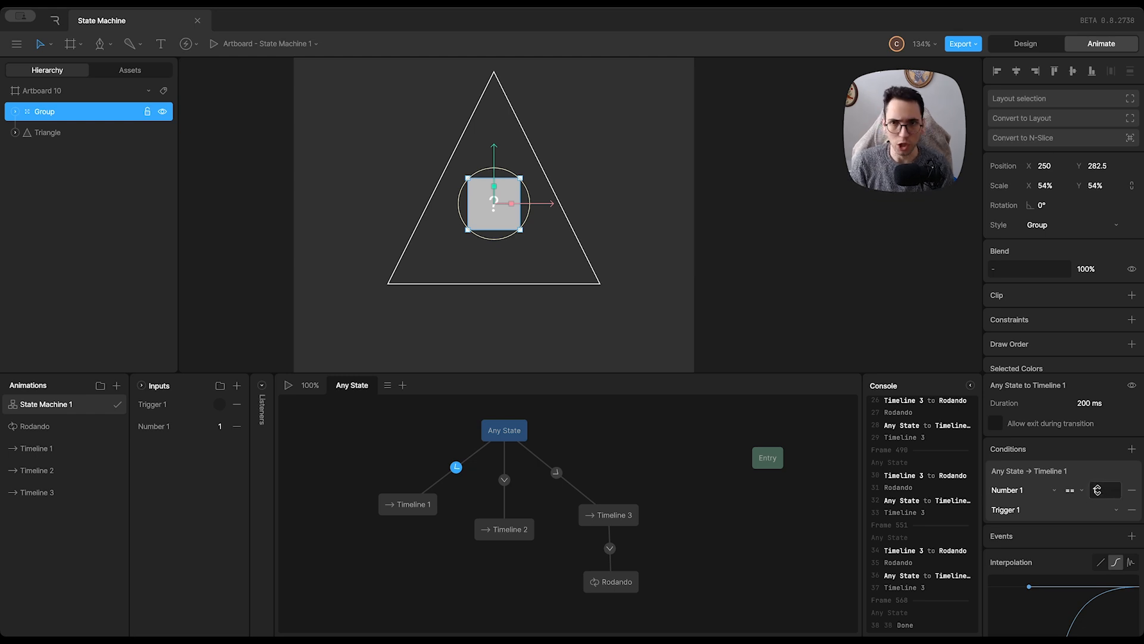
pyautogui.write('1')
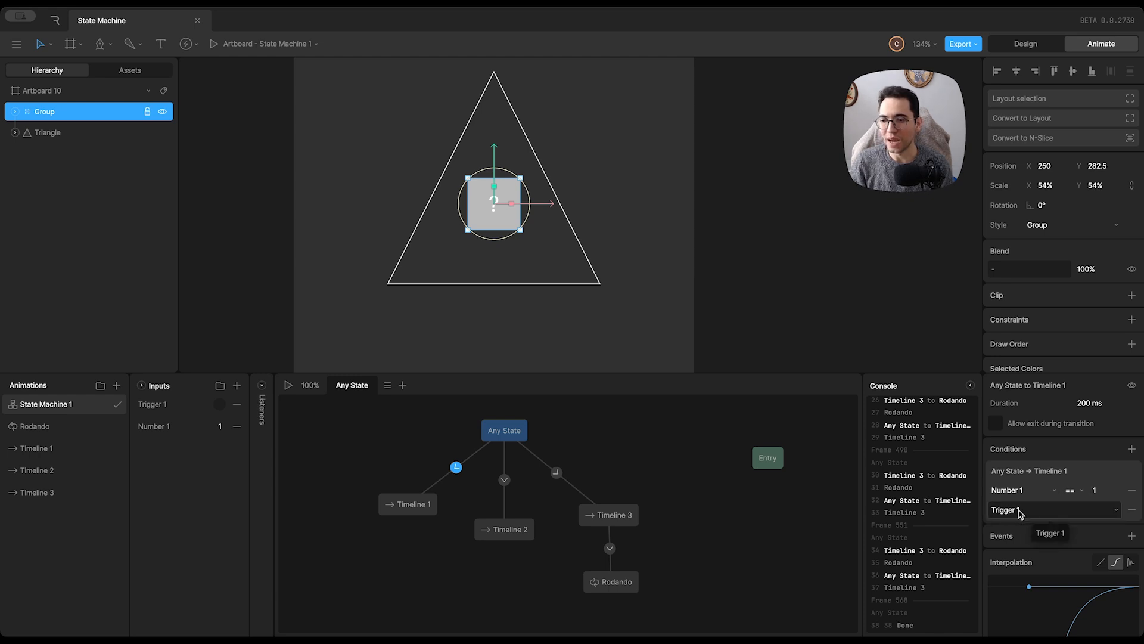
pyautogui.click(755, 502)
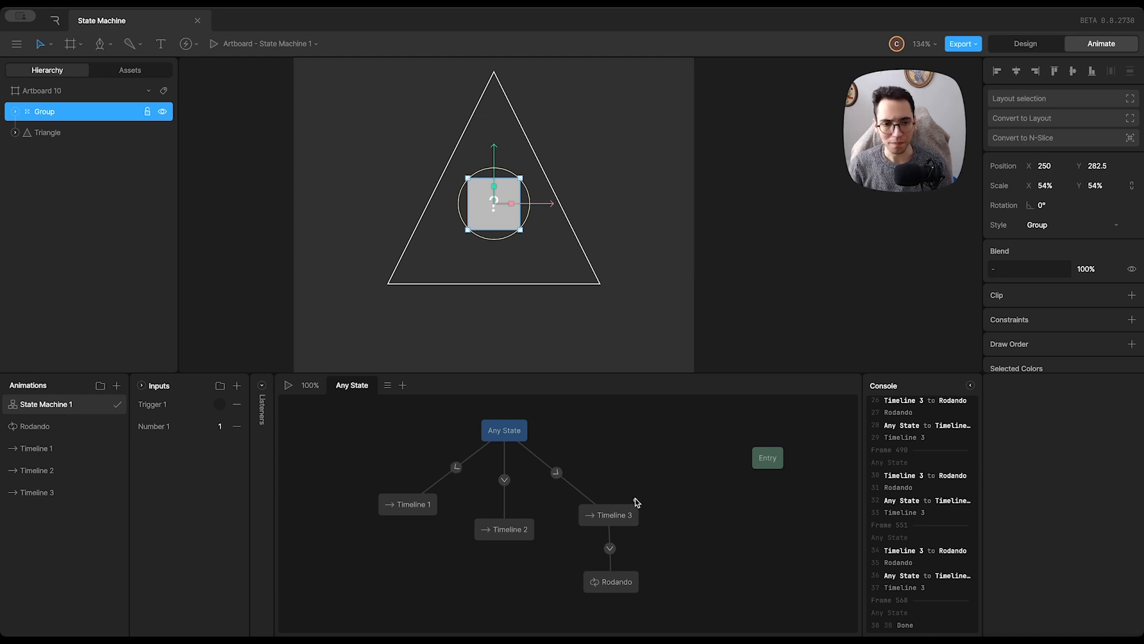
# Step: Play the state machine and fire Trigger 1 to test the Any State to Timeline 1 transition
pyautogui.click(288, 386)
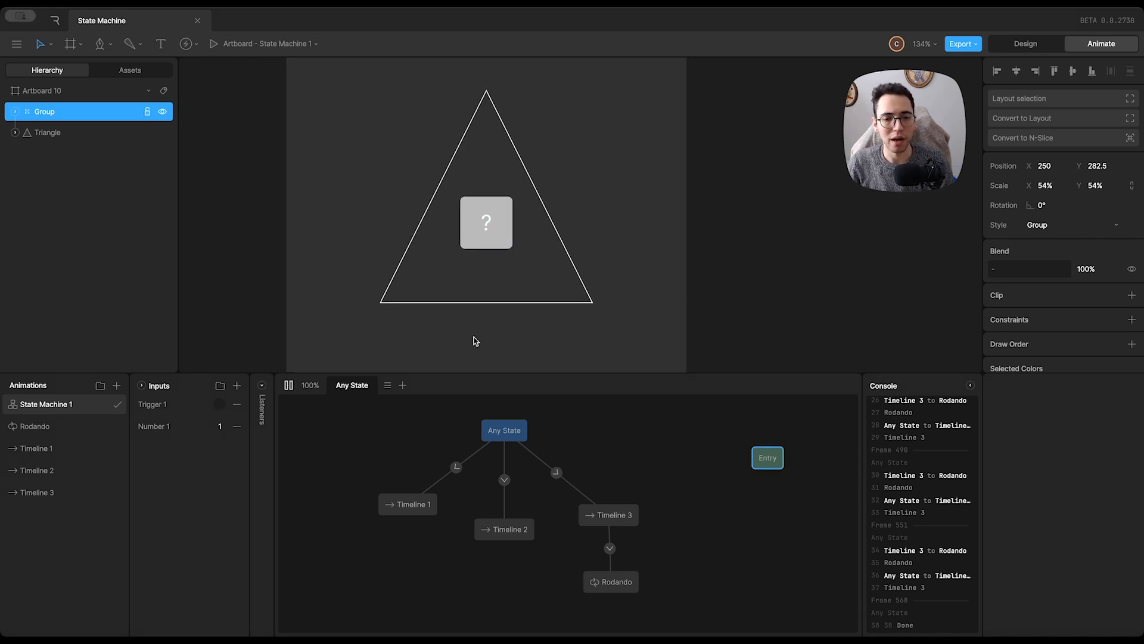
pyautogui.click(456, 467)
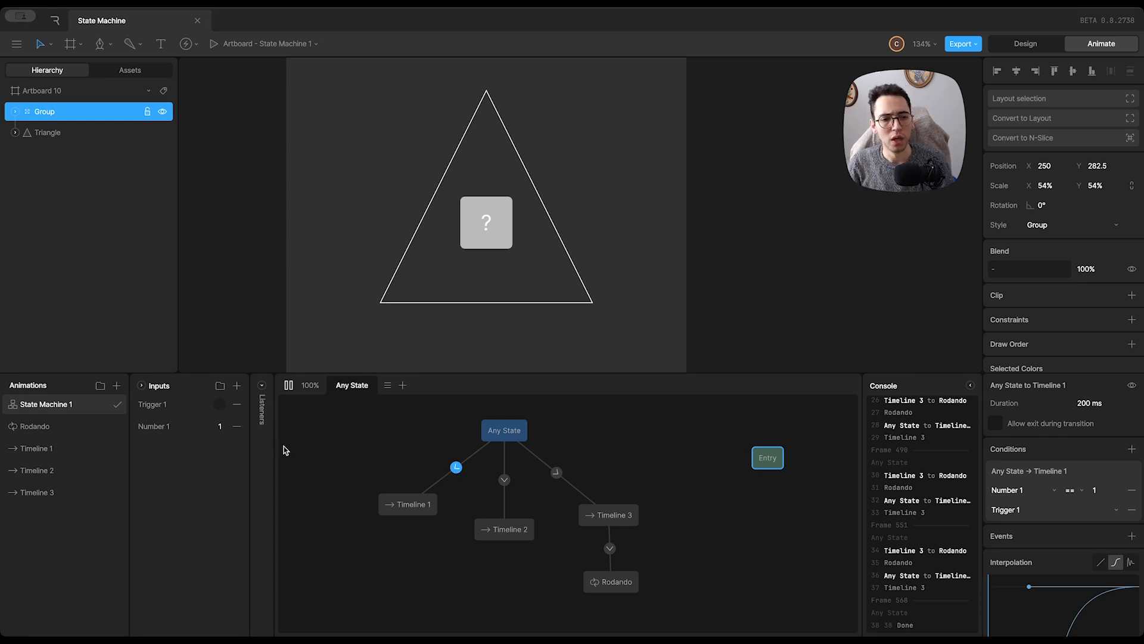
pyautogui.click(219, 405)
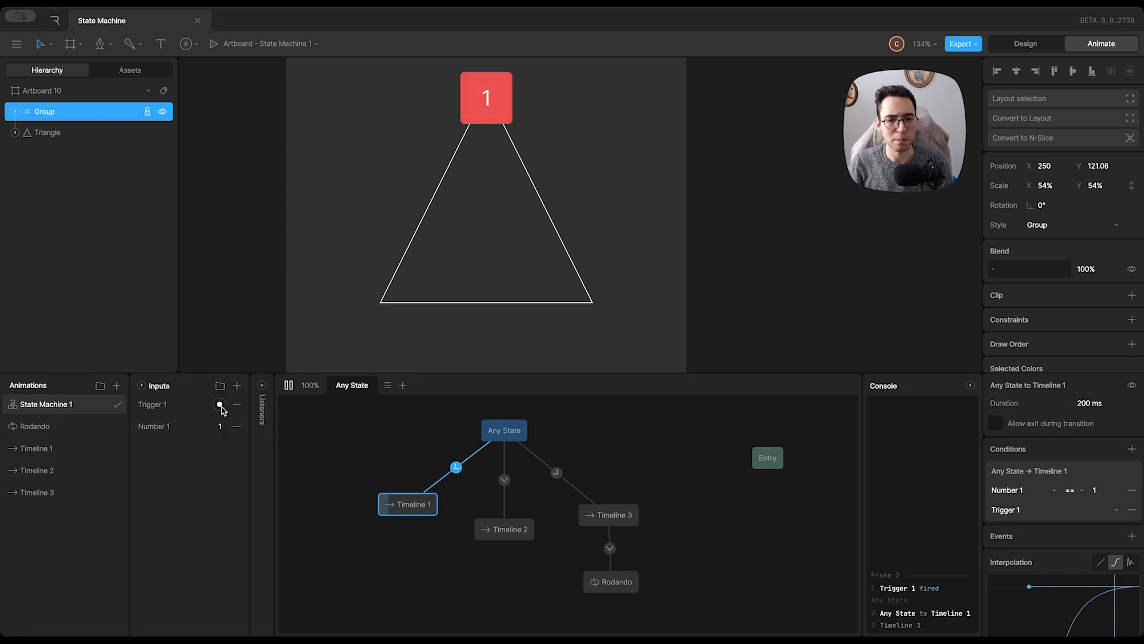
pyautogui.click(386, 412)
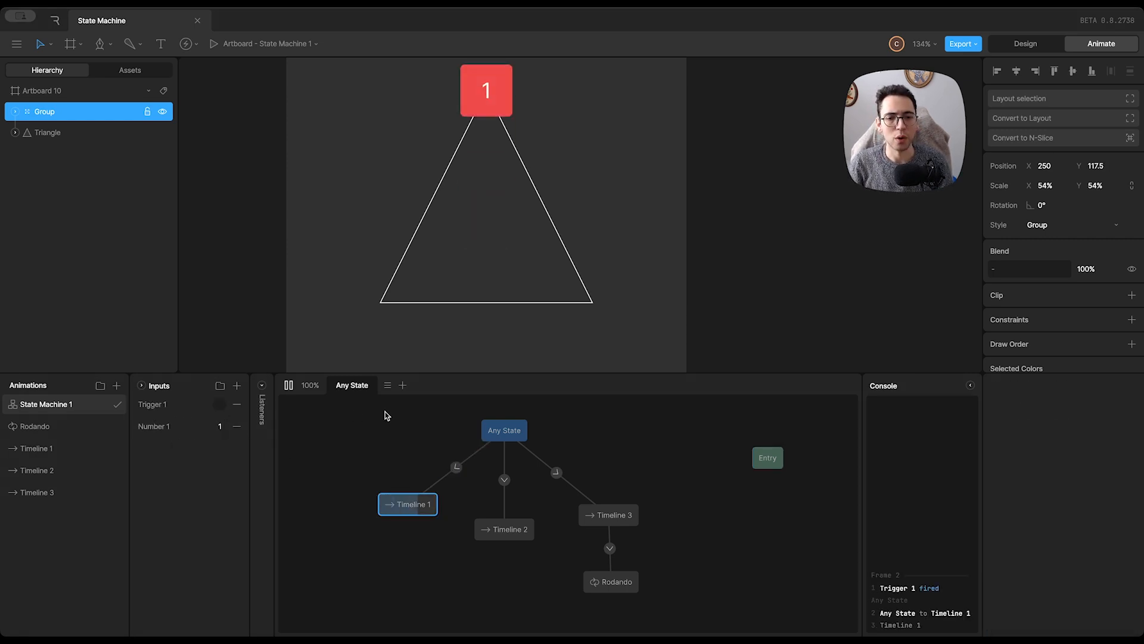
# Step: Alternate Number 1 between 2 and 3 during playback, ending on 3, and fire Trigger 1 to test the Timeline 3 transition
pyautogui.click(210, 428)
pyautogui.write('2')
pyautogui.press('Return')
pyautogui.click(208, 428)
pyautogui.write('3')
pyautogui.press('Return')
pyautogui.click(211, 426)
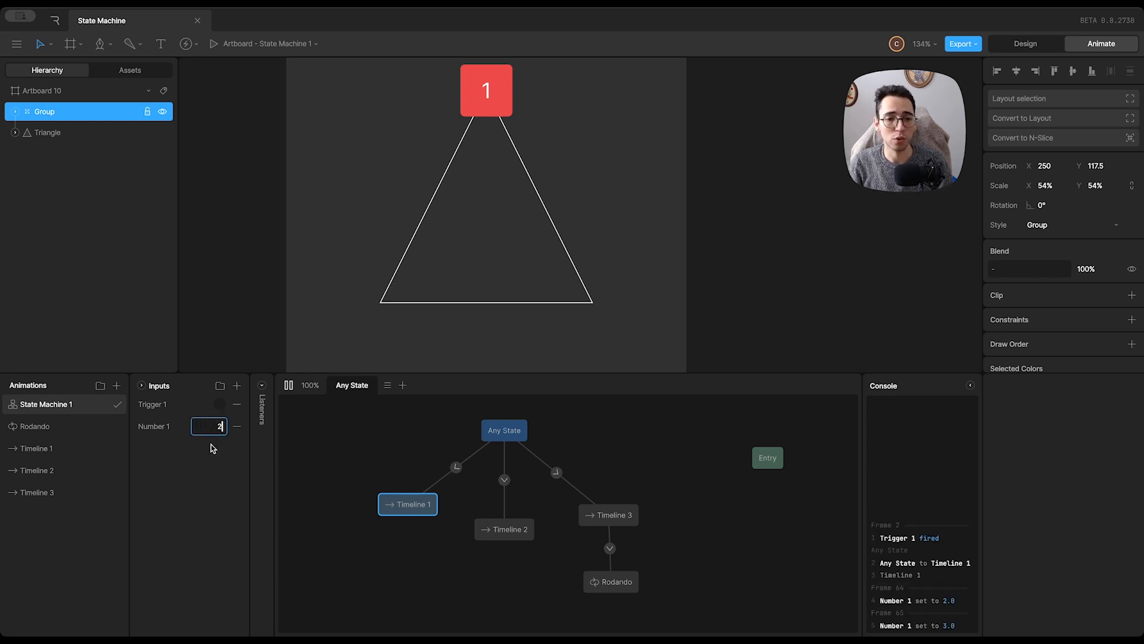
pyautogui.write('2')
pyautogui.click(211, 426)
pyautogui.write('3')
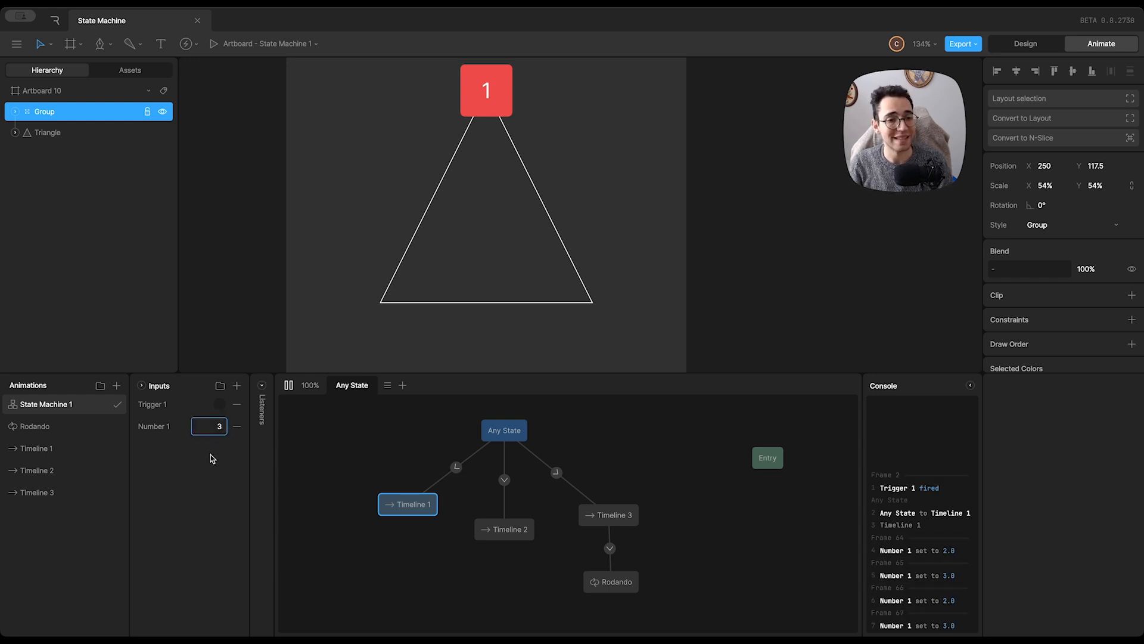
pyautogui.click(220, 405)
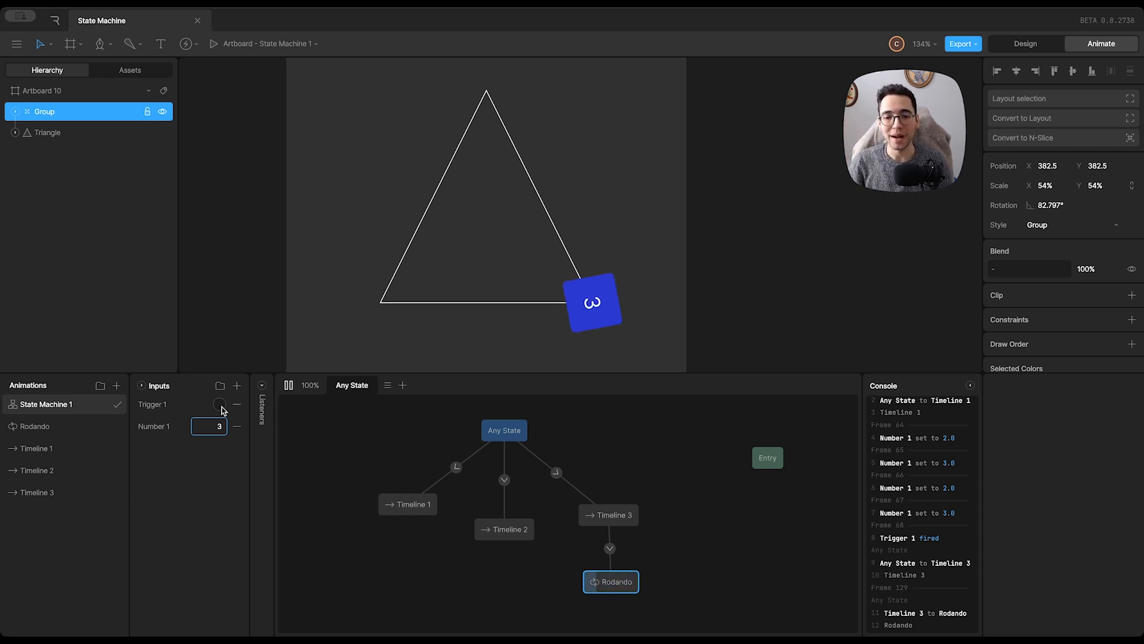
# Step: Inspect the conditions on the Any State to Timeline 3 transition and fire Trigger 1 repeatedly to watch the state restart
pyautogui.moveTo(604, 452); pyautogui.dragTo(543, 490)
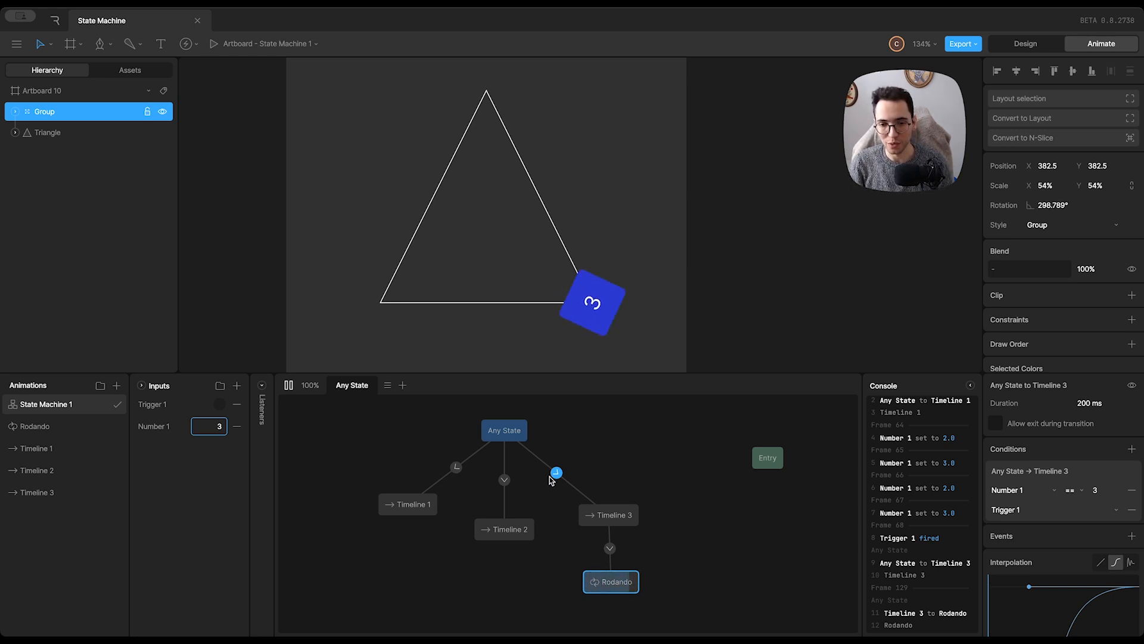
pyautogui.click(219, 404)
pyautogui.click(219, 405)
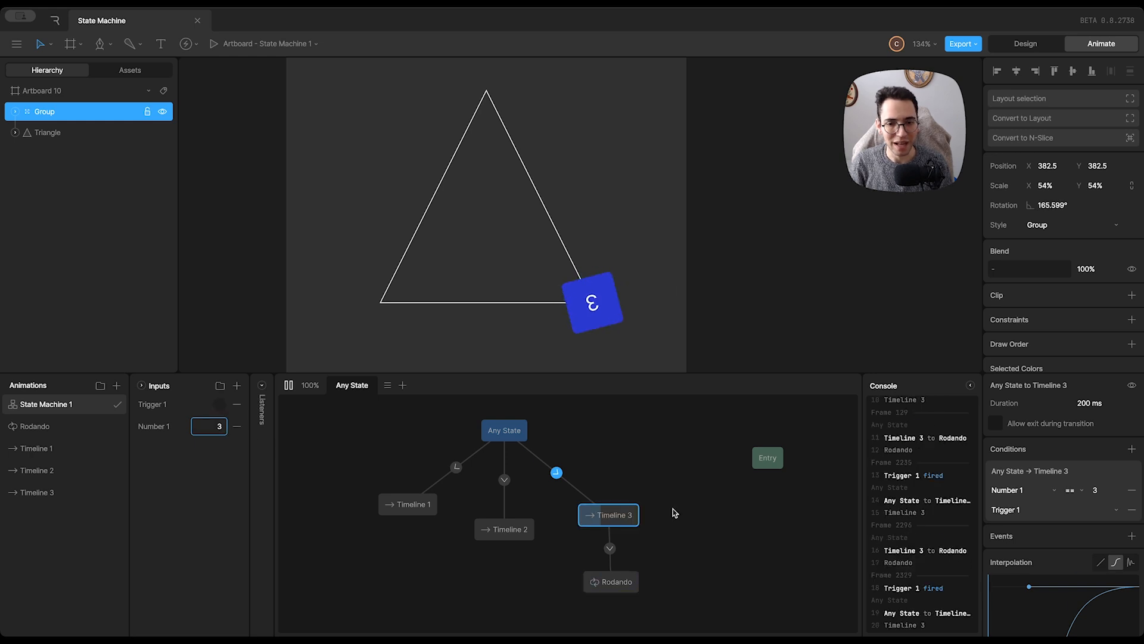
pyautogui.click(219, 404)
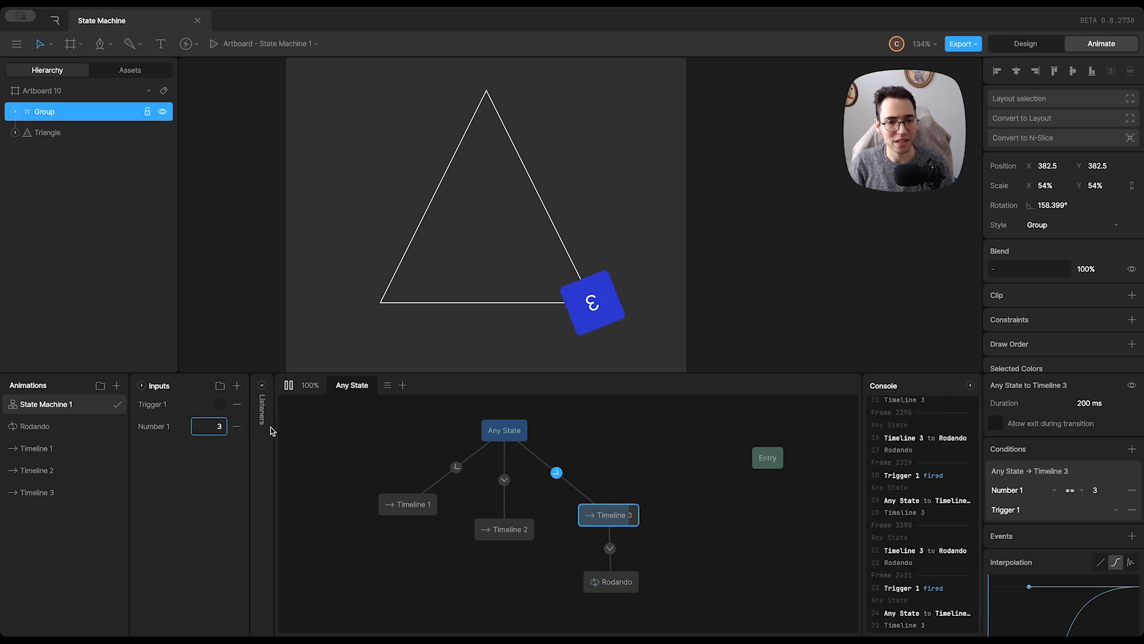
pyautogui.click(218, 407)
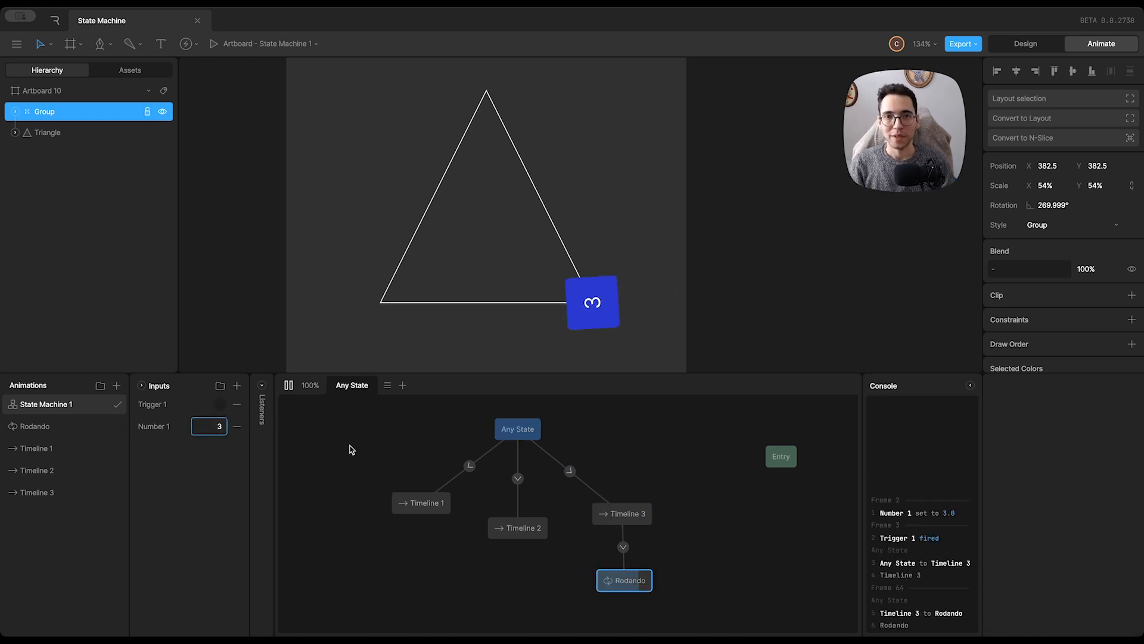